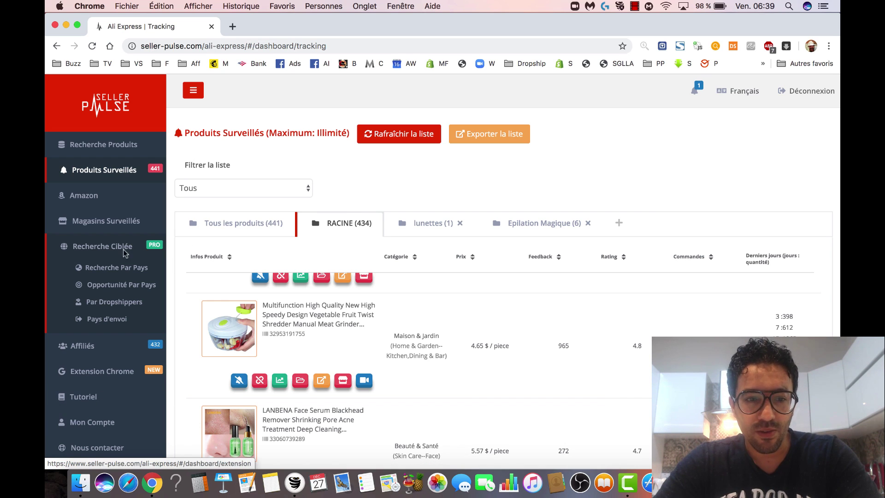
Open the targeted product search by country and choose US as the target country.
{"action": "left_click", "coordinate": [106, 269]}
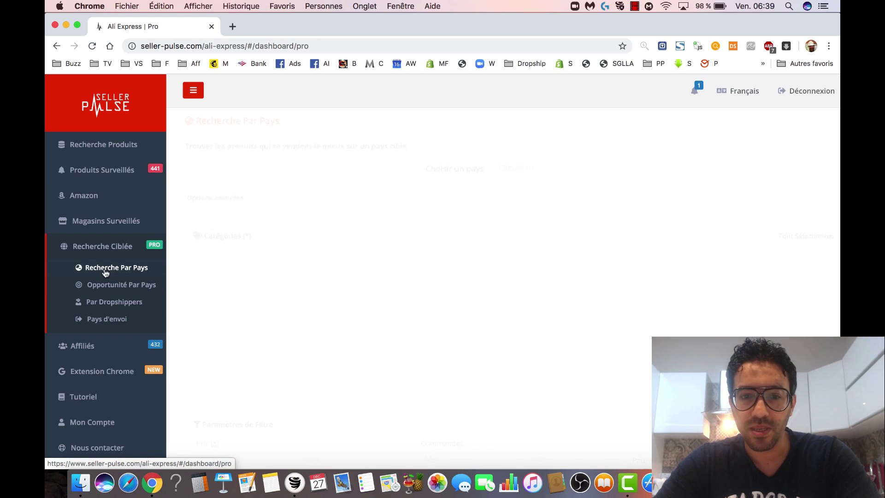
{"action": "left_click", "coordinate": [513, 167]}
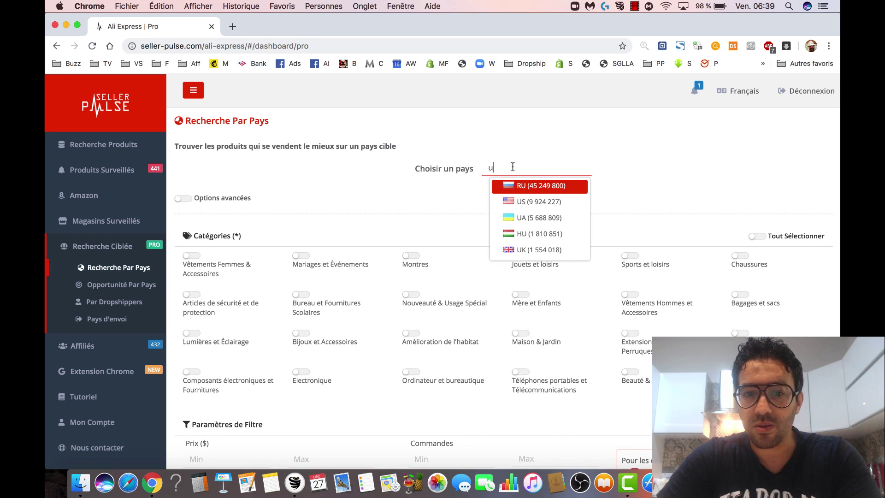
{"action": "left_click", "coordinate": [540, 203]}
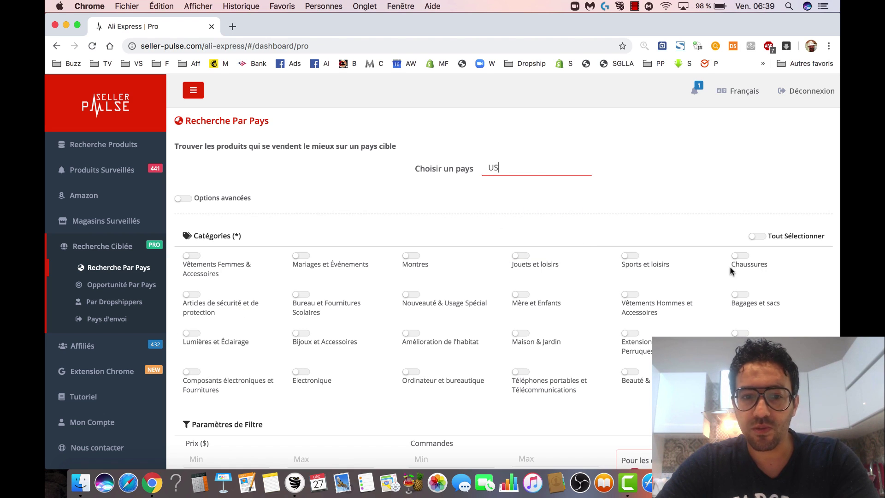
Search the categories Vêtements Femmes & Accessoires, Chaussures and Bagages et sacs, with the period set to the last 15 days.
{"action": "left_click", "coordinate": [192, 256]}
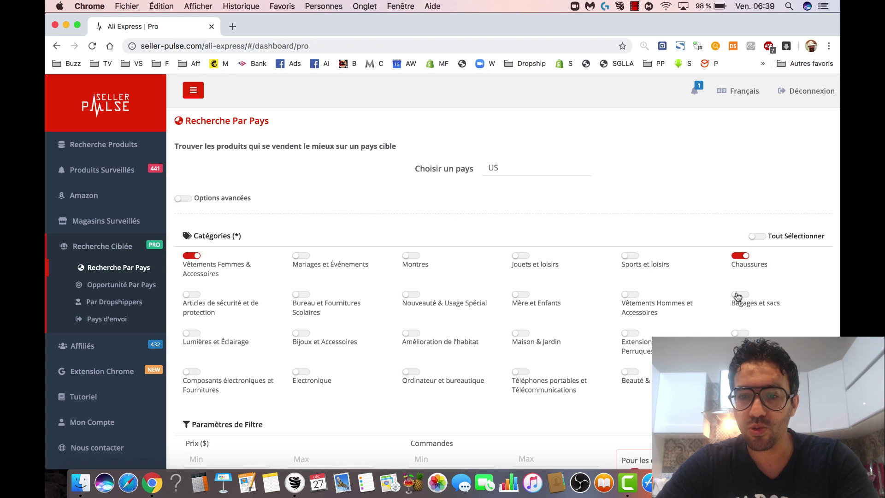
{"action": "scroll", "coordinate": [618, 214], "scroll_direction": "down", "scroll_amount": 4}
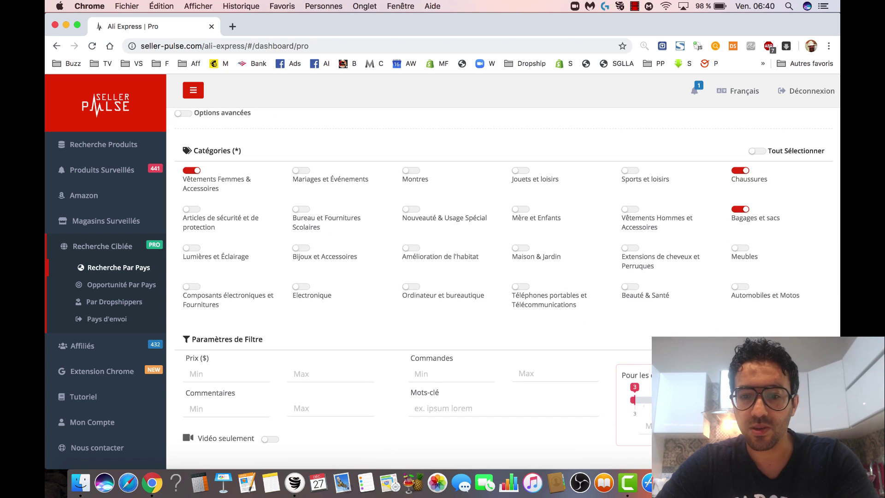
{"action": "left_click", "coordinate": [724, 400]}
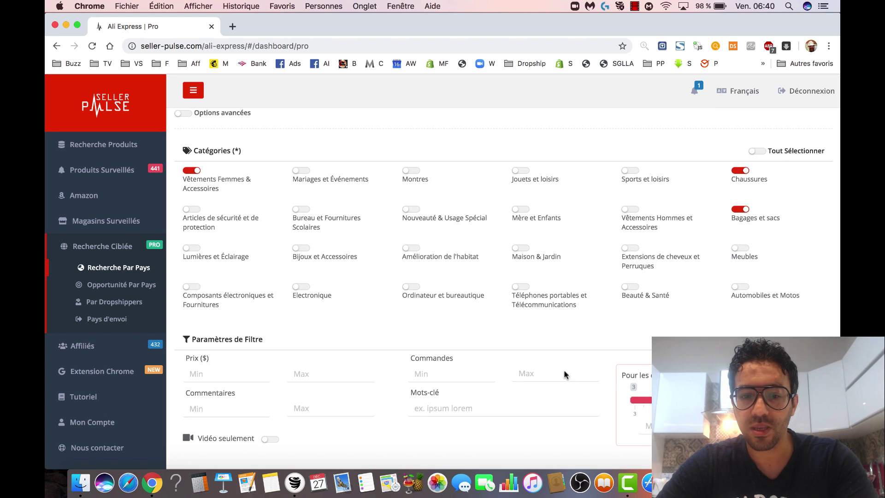
{"action": "scroll", "coordinate": [535, 364], "scroll_direction": "down", "scroll_amount": 5}
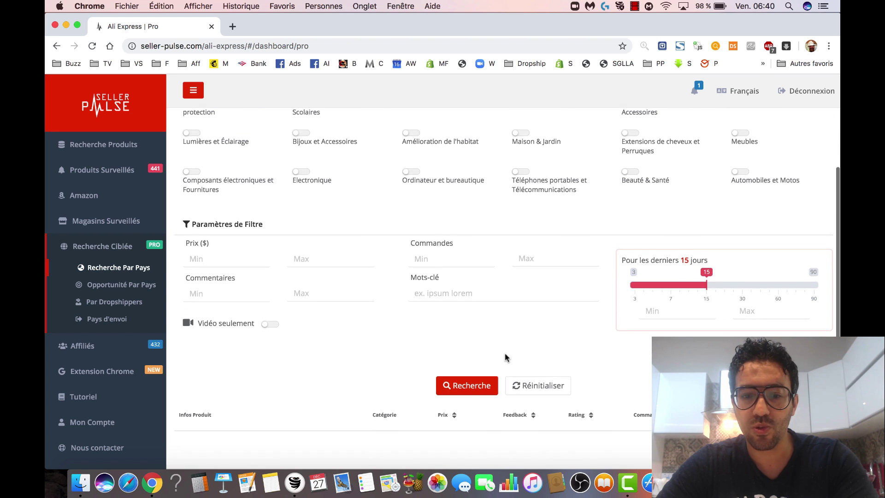
{"action": "left_click", "coordinate": [470, 382]}
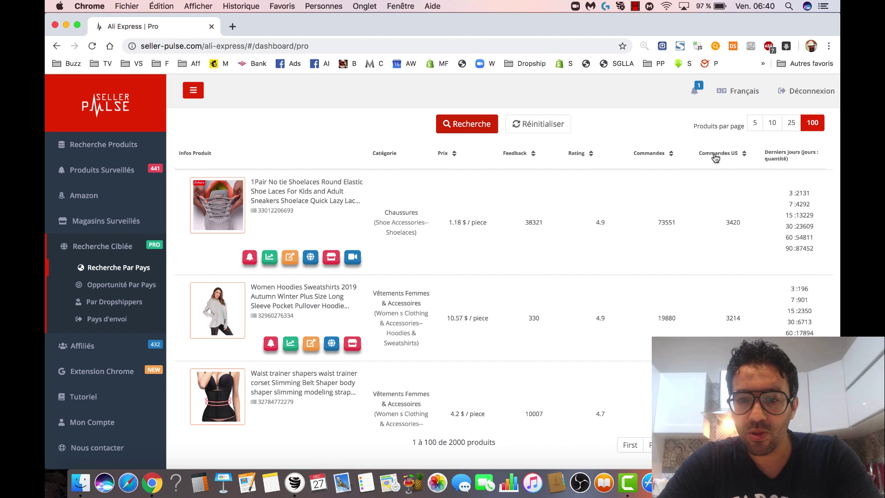
Look through the first US results and view enlarged photos of the no-tie shoelaces, the women's hoodie and the waist trainer.
{"action": "scroll", "coordinate": [704, 262], "scroll_direction": "down", "scroll_amount": 5}
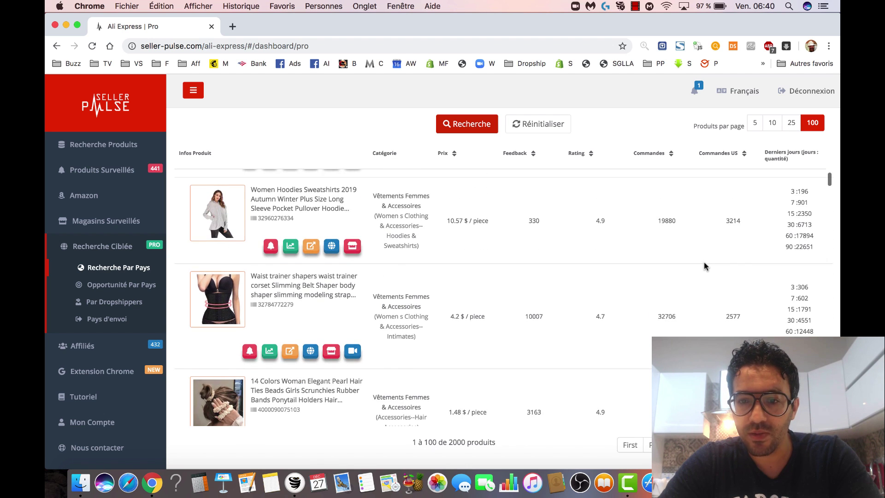
{"action": "scroll", "coordinate": [704, 265], "scroll_direction": "down", "scroll_amount": 4}
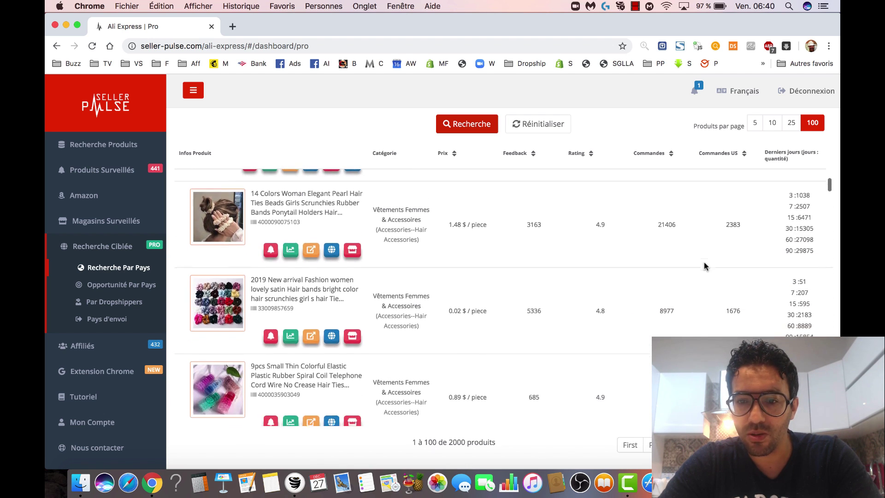
{"action": "scroll", "coordinate": [703, 266], "scroll_direction": "down", "scroll_amount": 5}
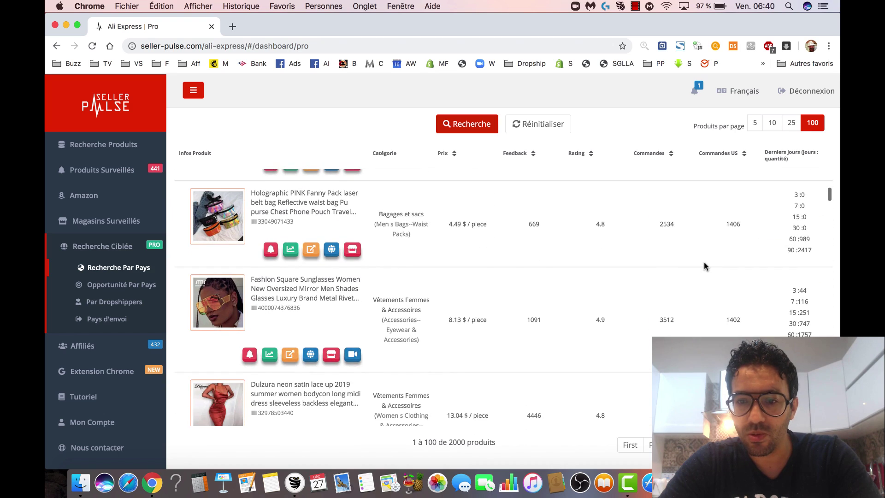
{"action": "scroll", "coordinate": [703, 266], "scroll_direction": "up", "scroll_amount": 15}
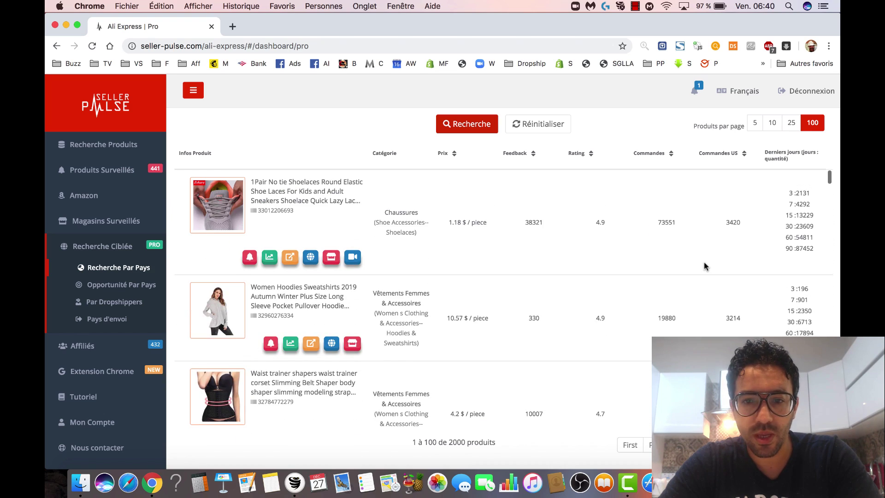
{"action": "left_click", "coordinate": [225, 211]}
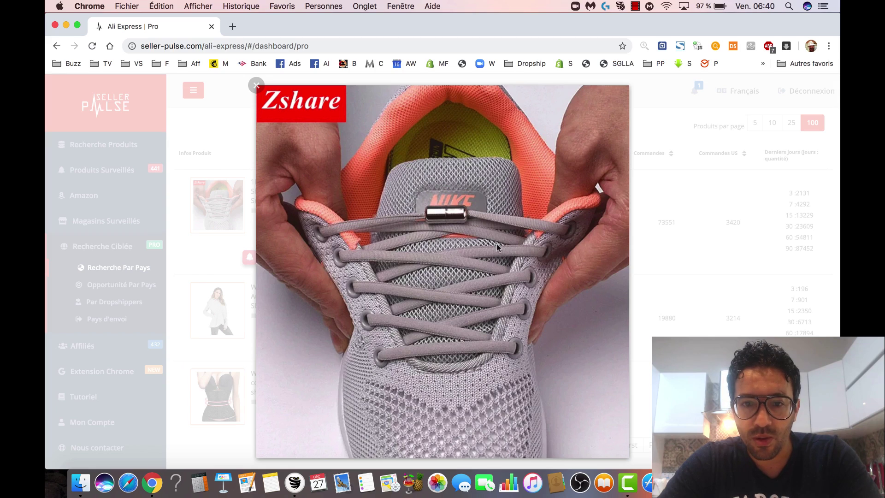
{"action": "left_click", "coordinate": [201, 216]}
{"action": "left_click", "coordinate": [220, 312]}
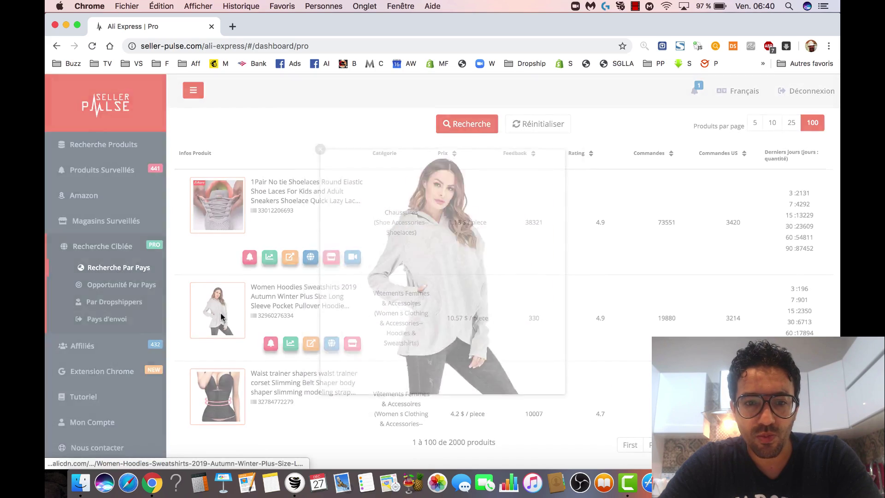
{"action": "left_click", "coordinate": [221, 317]}
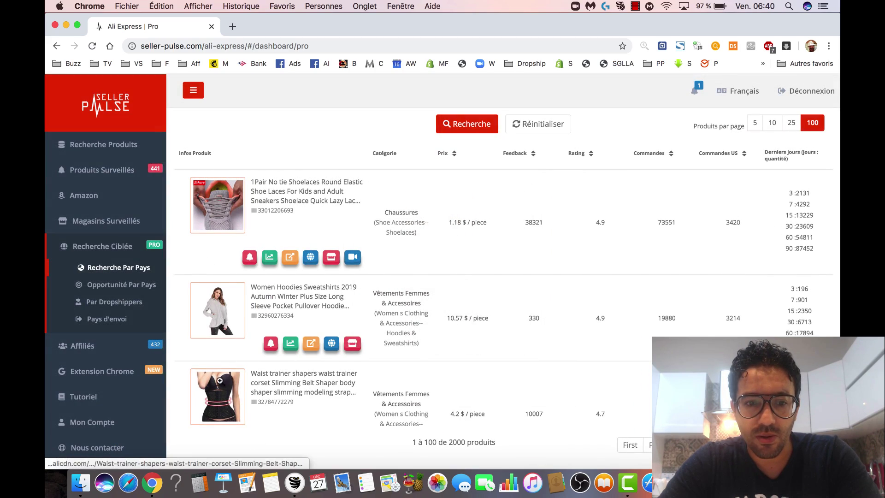
{"action": "left_click", "coordinate": [220, 382]}
{"action": "left_click", "coordinate": [219, 382]}
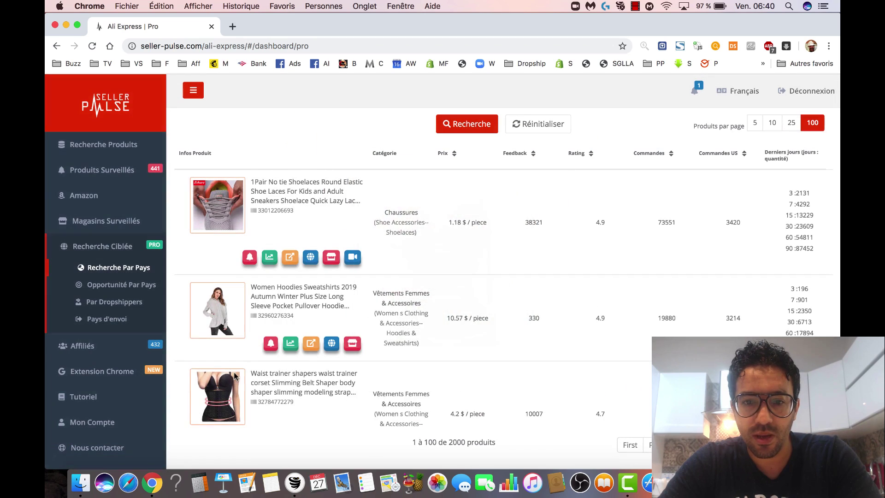
Browse further down the results, viewing enlarged photos of the pearl hair ties and the geometric triangle hairpin.
{"action": "scroll", "coordinate": [245, 355], "scroll_direction": "down", "scroll_amount": 5}
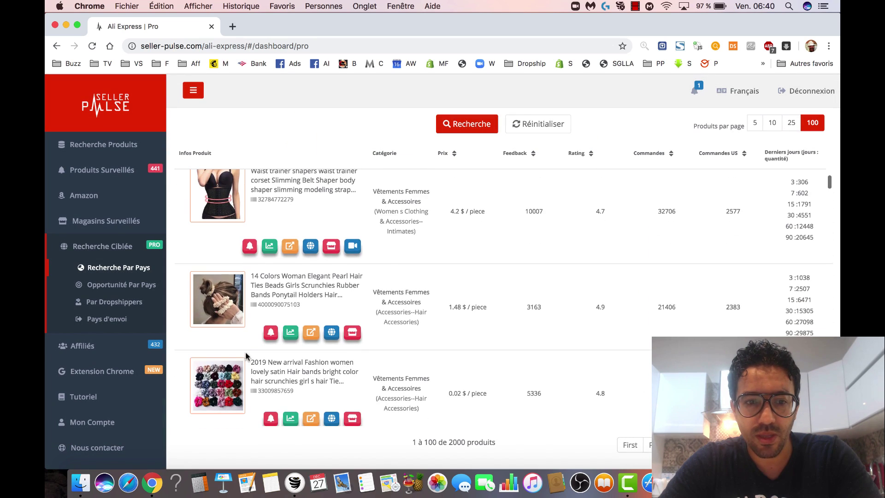
{"action": "left_click", "coordinate": [227, 315]}
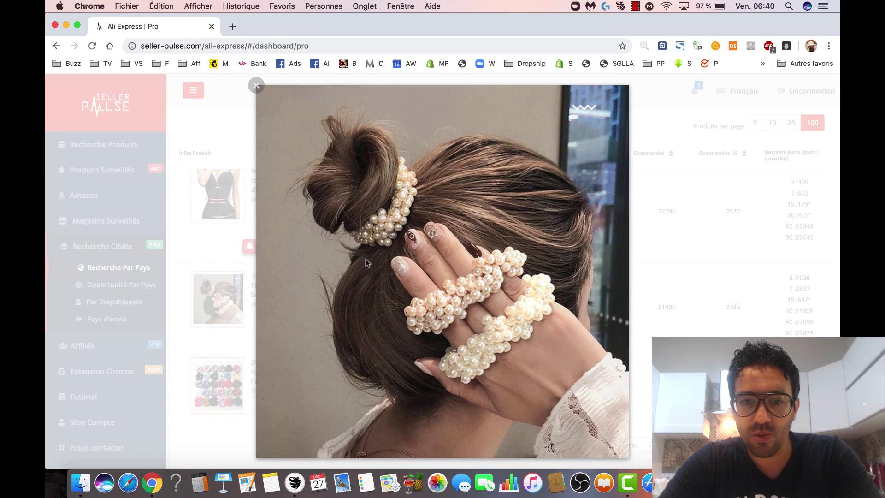
{"action": "left_click", "coordinate": [236, 273]}
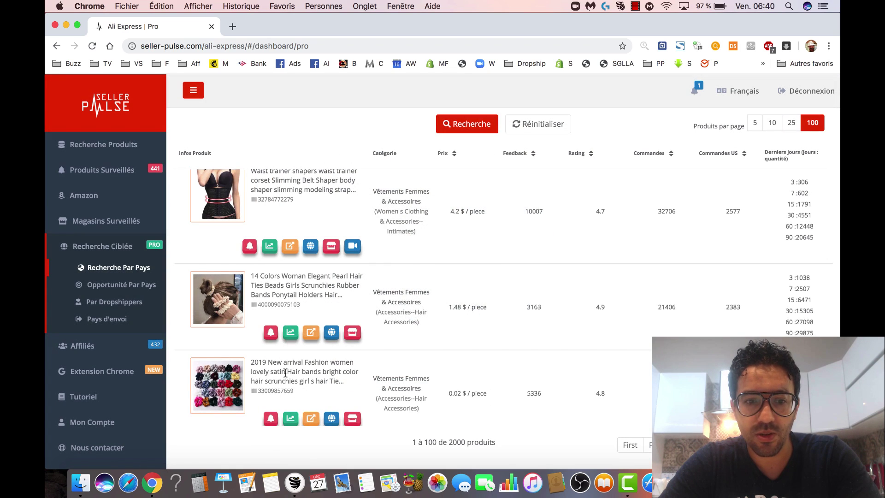
{"action": "scroll", "coordinate": [285, 373], "scroll_direction": "down", "scroll_amount": 15}
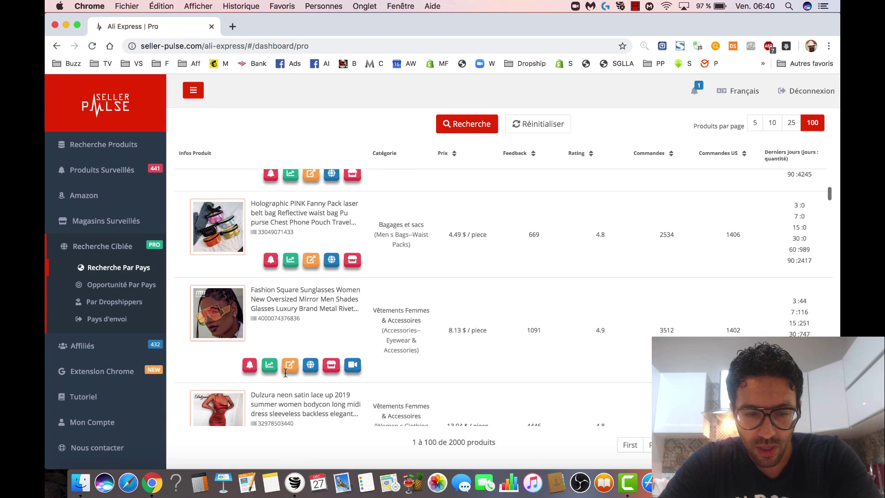
{"action": "scroll", "coordinate": [286, 375], "scroll_direction": "down", "scroll_amount": 3}
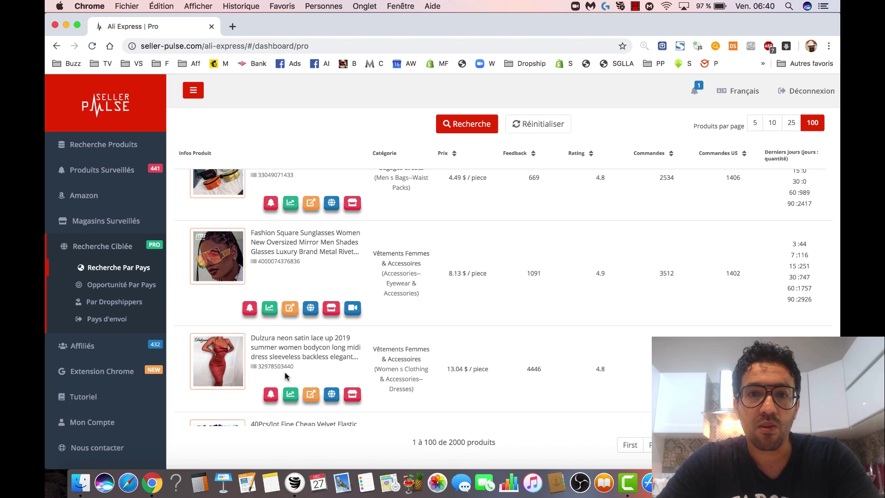
{"action": "scroll", "coordinate": [284, 371], "scroll_direction": "down", "scroll_amount": 9}
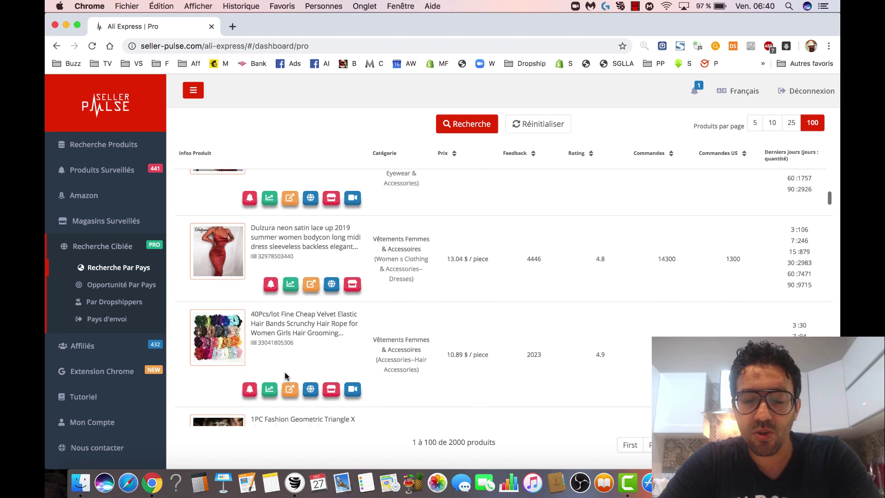
{"action": "scroll", "coordinate": [284, 369], "scroll_direction": "down", "scroll_amount": 10}
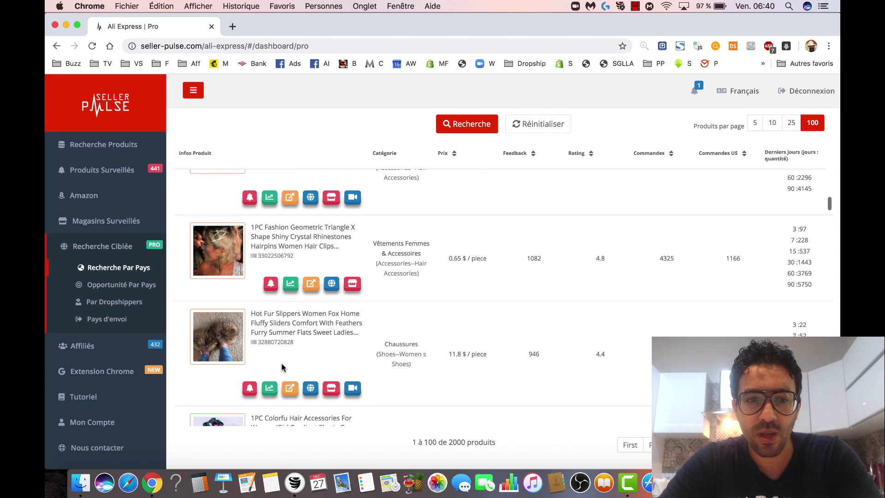
{"action": "scroll", "coordinate": [282, 366], "scroll_direction": "down", "scroll_amount": 2}
{"action": "scroll", "coordinate": [282, 366], "scroll_direction": "up", "scroll_amount": 5}
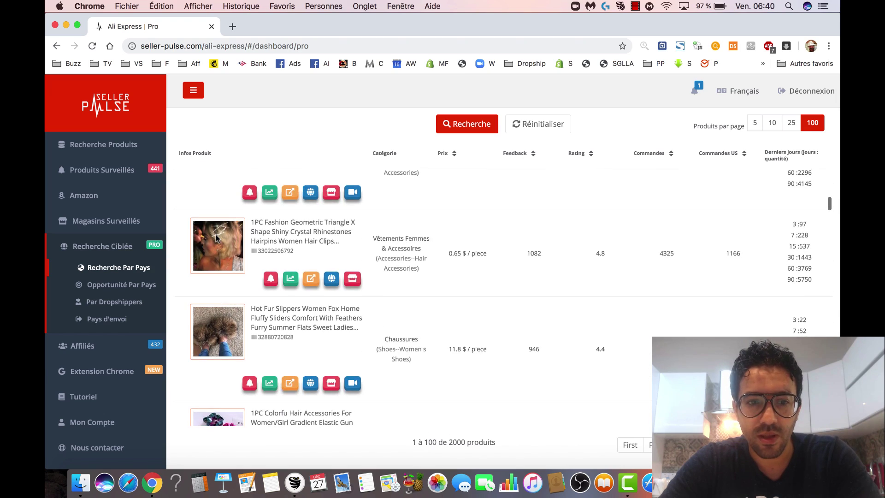
{"action": "left_click", "coordinate": [216, 238]}
{"action": "left_click", "coordinate": [215, 235]}
Sort the product results by price from highest to lowest.
{"action": "scroll", "coordinate": [416, 307], "scroll_direction": "down", "scroll_amount": 15}
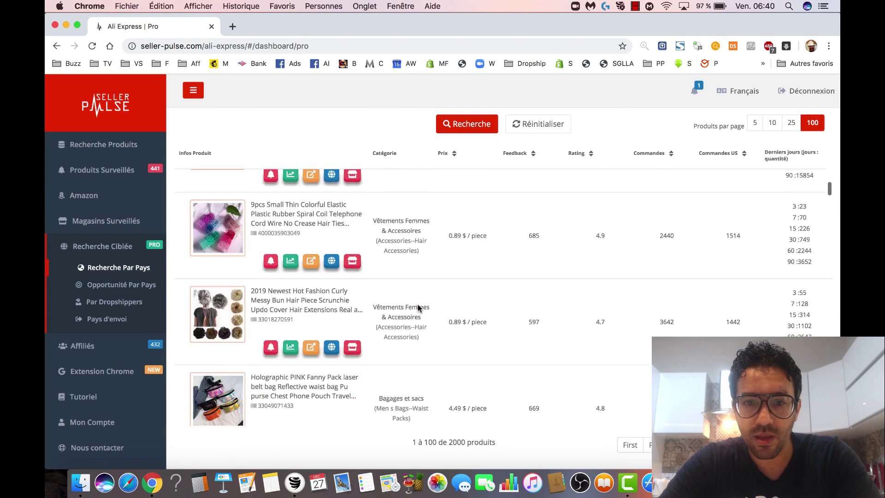
{"action": "left_click", "coordinate": [448, 158]}
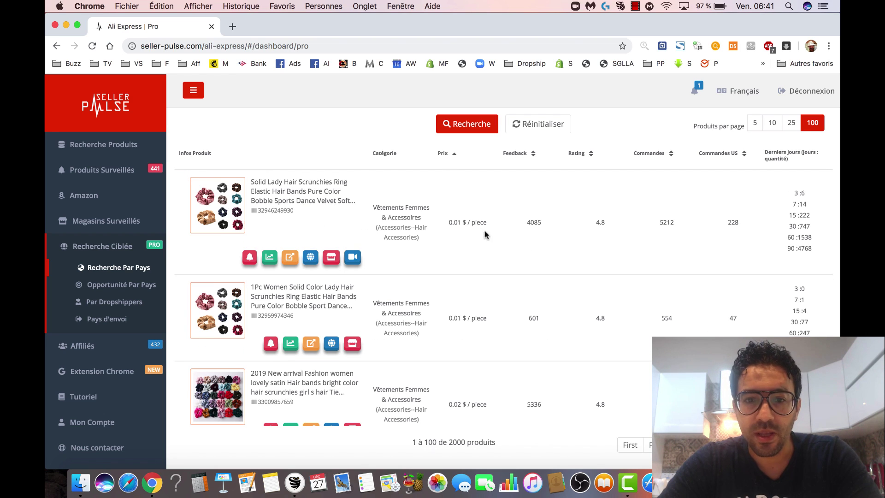
{"action": "left_click", "coordinate": [455, 154]}
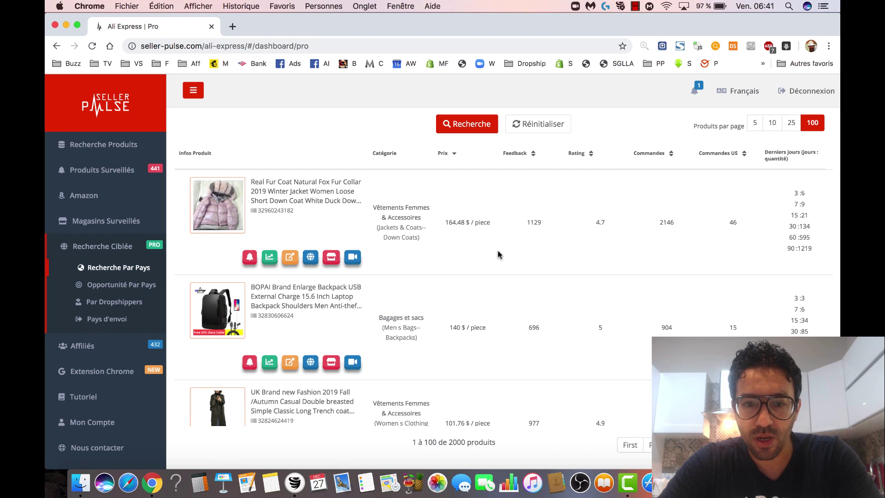
Examine the most expensive products, viewing enlarged photos of the BOPAI backpack and the Mark Ryden backpack.
{"action": "scroll", "coordinate": [422, 254], "scroll_direction": "down", "scroll_amount": 5}
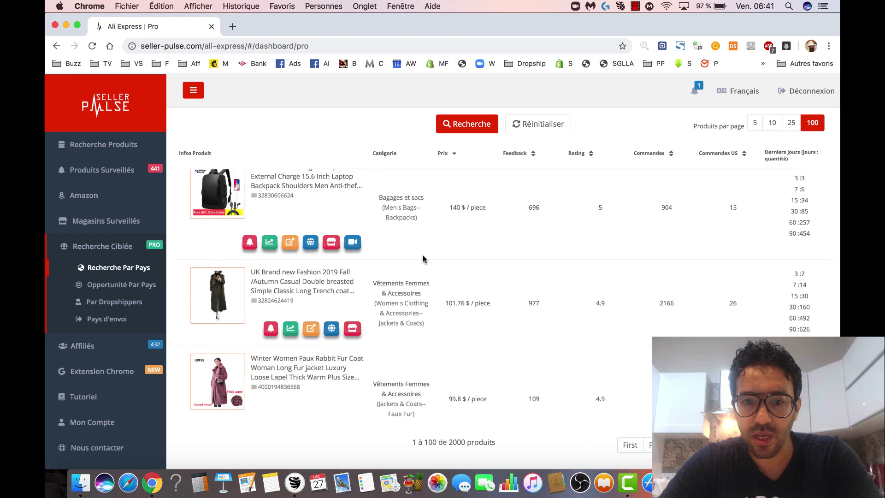
{"action": "scroll", "coordinate": [422, 253], "scroll_direction": "up", "scroll_amount": 2}
{"action": "scroll", "coordinate": [422, 258], "scroll_direction": "up", "scroll_amount": 2}
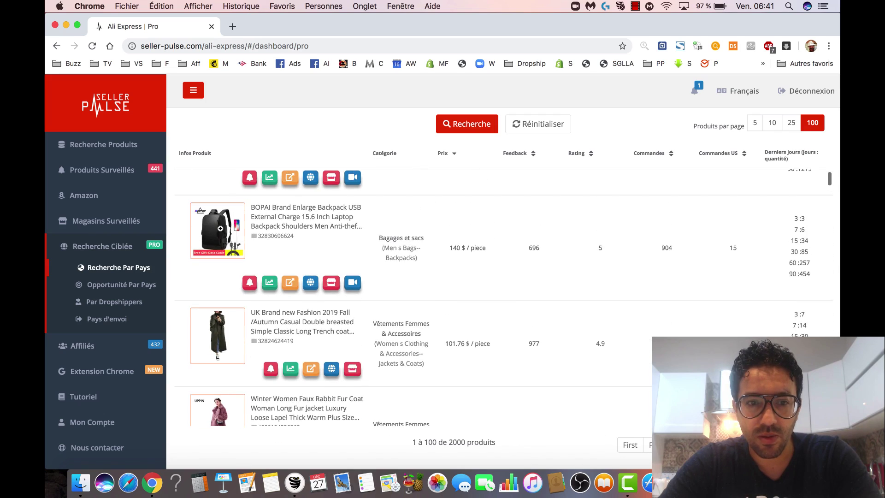
{"action": "left_click", "coordinate": [216, 228]}
{"action": "left_click", "coordinate": [232, 237]}
{"action": "scroll", "coordinate": [300, 299], "scroll_direction": "down", "scroll_amount": 5}
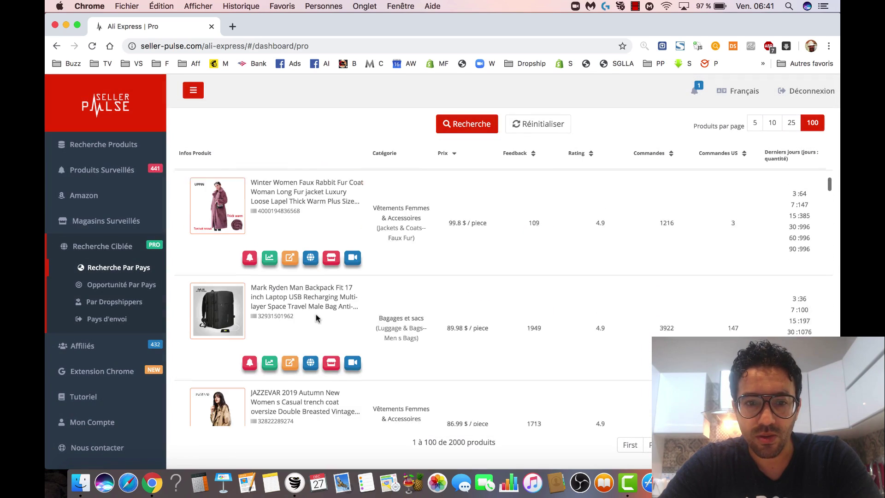
{"action": "left_click", "coordinate": [204, 298]}
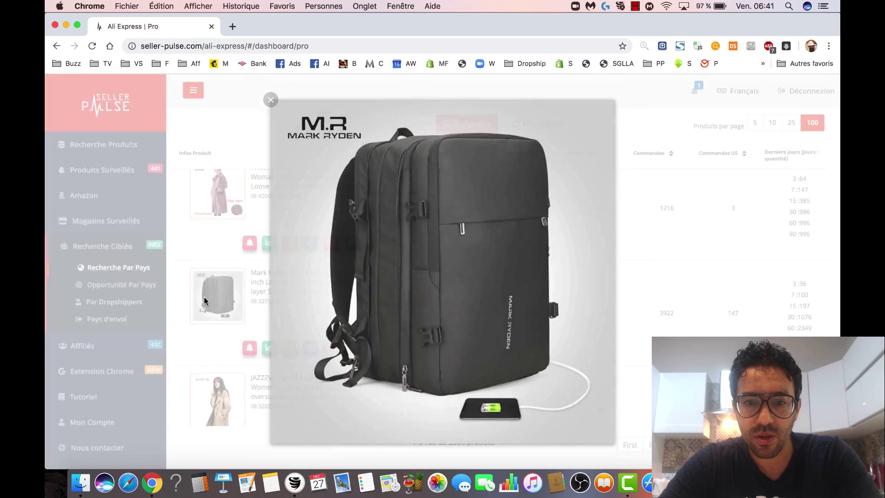
{"action": "left_click", "coordinate": [207, 304]}
View the enlarged photo of the JEEP BULUO 14" laptop briefcase and continue browsing the price-sorted products below it.
{"action": "scroll", "coordinate": [282, 329], "scroll_direction": "down", "scroll_amount": 2}
{"action": "scroll", "coordinate": [282, 329], "scroll_direction": "down", "scroll_amount": 5}
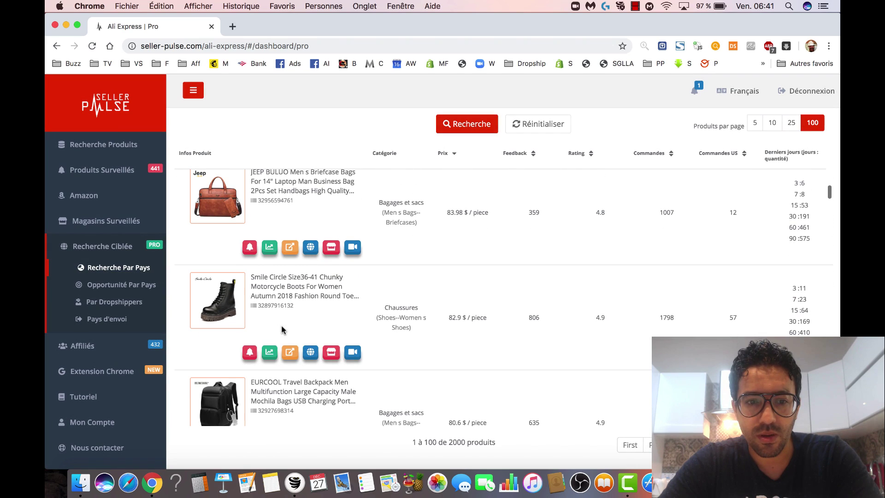
{"action": "left_click", "coordinate": [224, 210]}
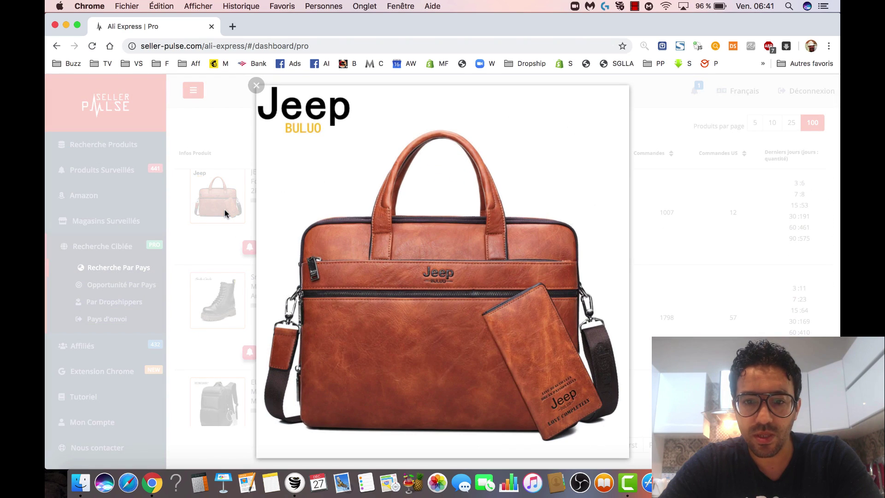
{"action": "left_click", "coordinate": [225, 209]}
{"action": "scroll", "coordinate": [291, 294], "scroll_direction": "down", "scroll_amount": 5}
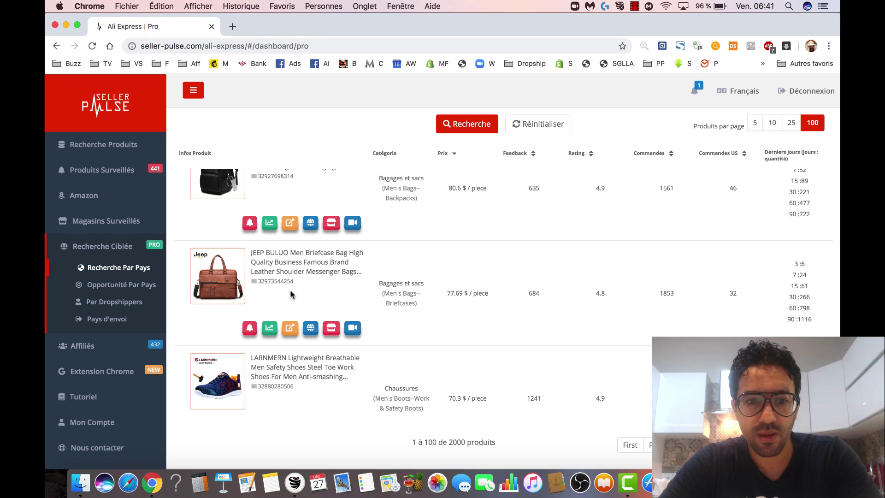
{"action": "scroll", "coordinate": [291, 294], "scroll_direction": "down", "scroll_amount": 5}
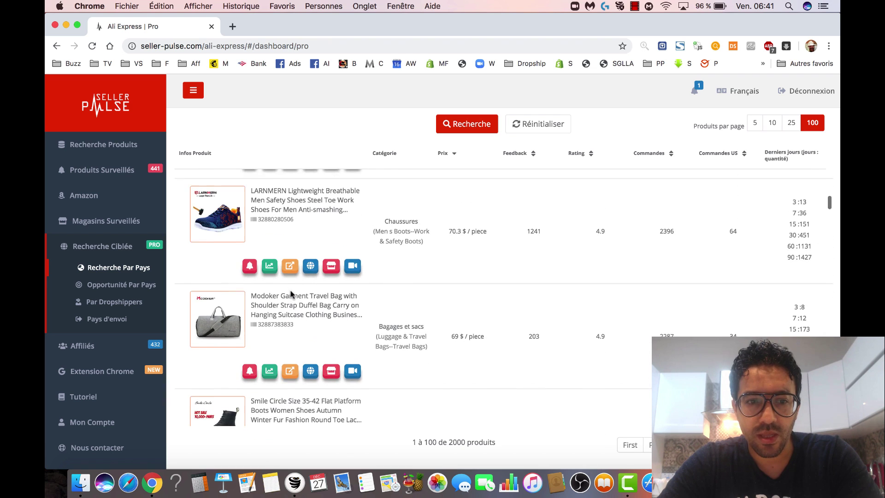
View the enlarged photo of the LARNMERN men's safety shoes and add the product to the watched products.
{"action": "left_click", "coordinate": [224, 219]}
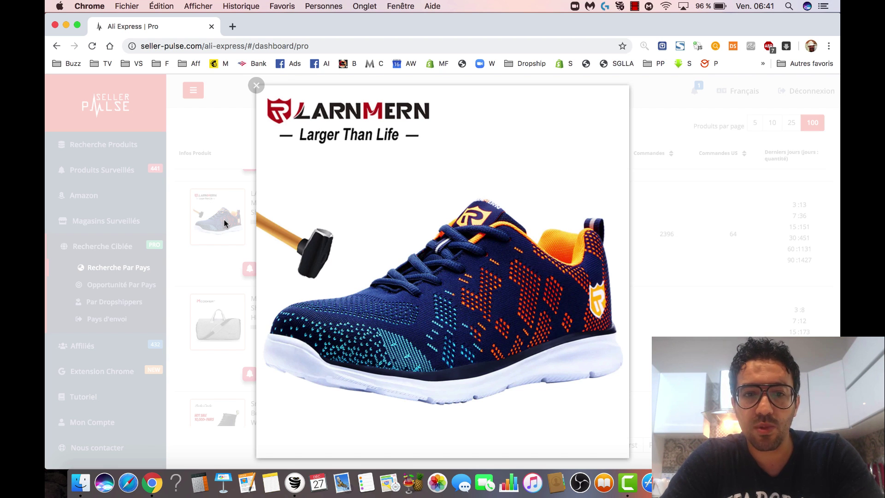
{"action": "left_click", "coordinate": [224, 220]}
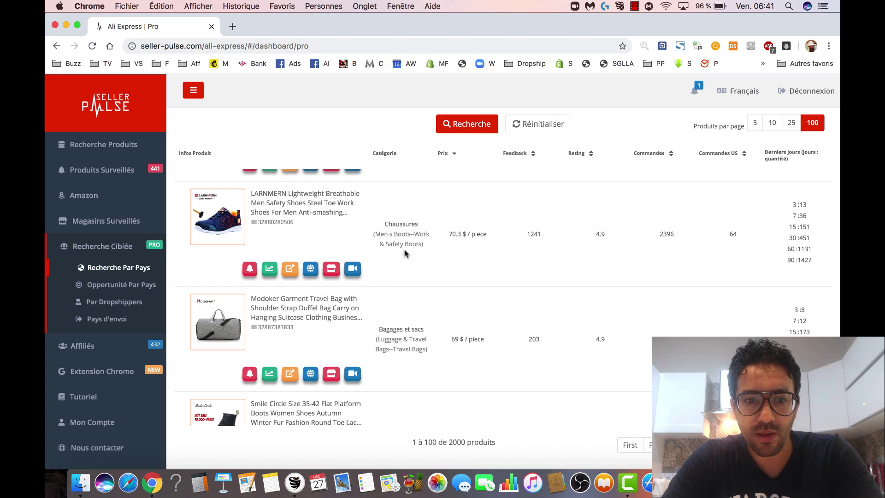
{"action": "left_click", "coordinate": [219, 213]}
{"action": "left_click", "coordinate": [218, 214]}
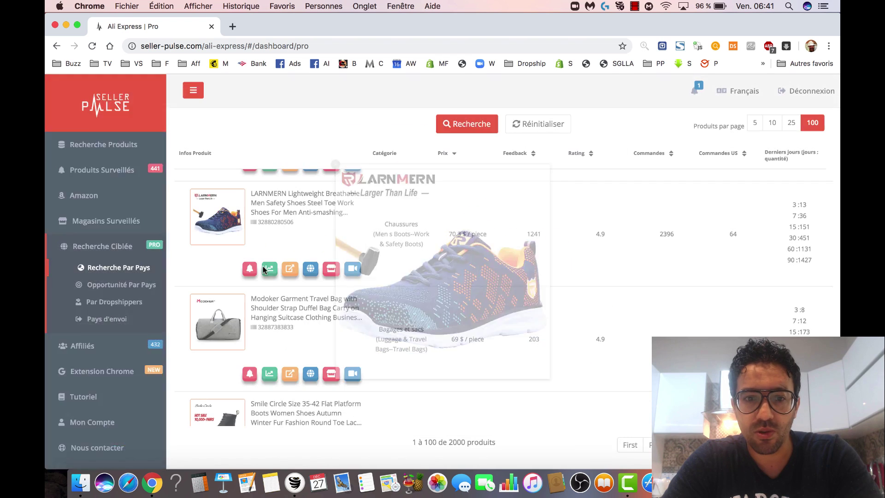
{"action": "left_click", "coordinate": [250, 270]}
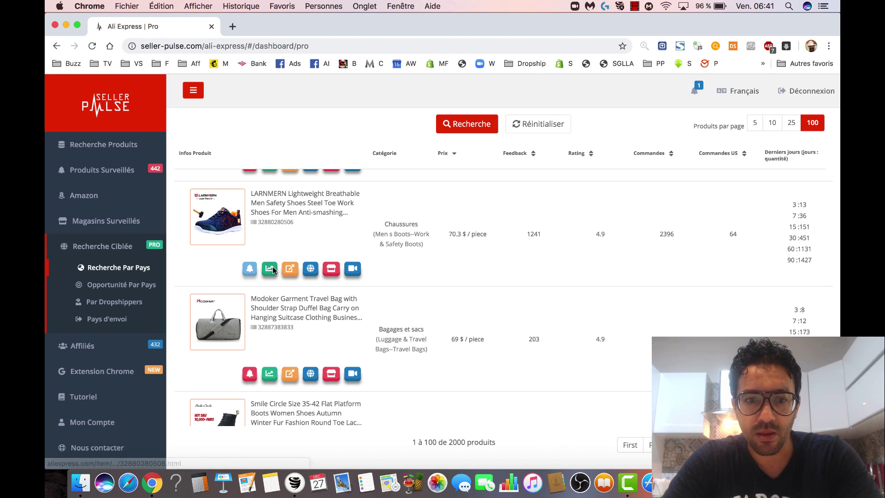
Open the LARNMERN shoes' AliExpress page, watch part of the product video, skipping ahead, and close the page.
{"action": "left_click", "coordinate": [290, 268]}
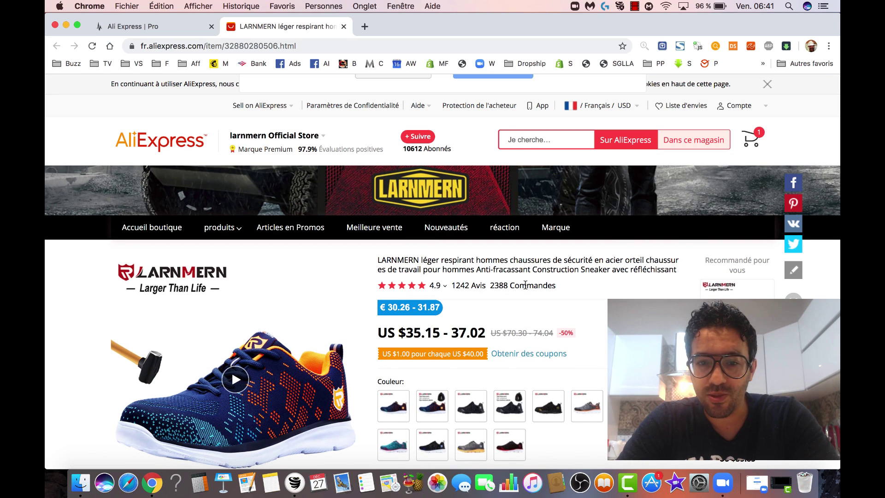
{"action": "scroll", "coordinate": [459, 292], "scroll_direction": "down", "scroll_amount": 3}
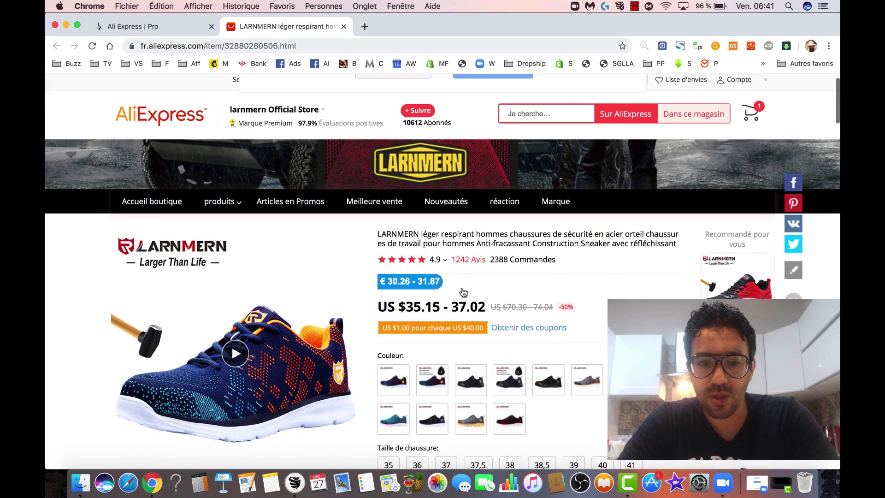
{"action": "left_click", "coordinate": [236, 267]}
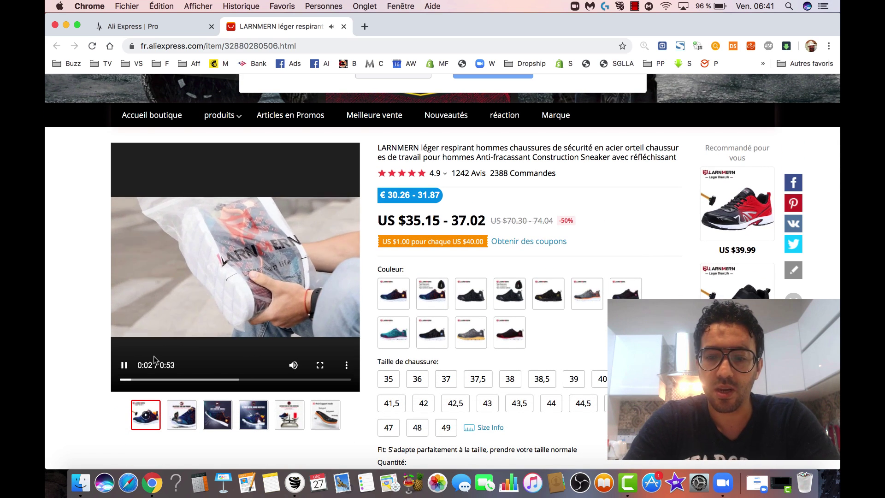
{"action": "key", "text": "XF86AudioLowerVolume"}
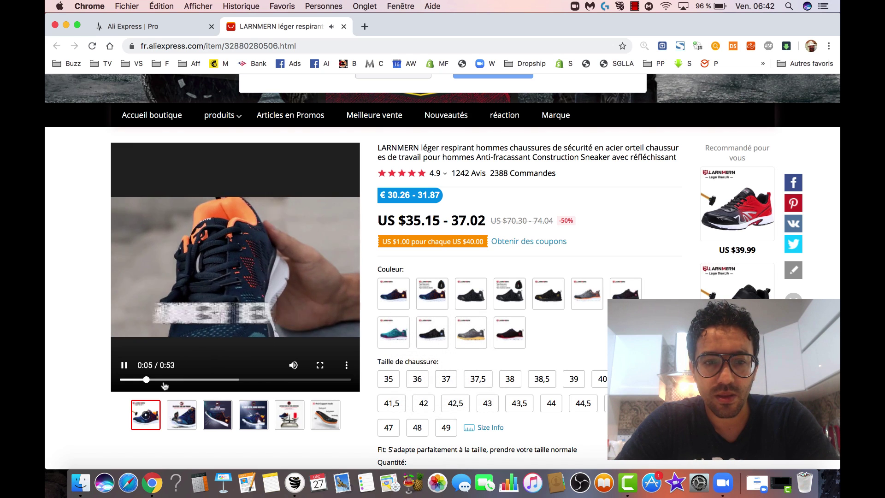
{"action": "left_click_drag", "start_coordinate": [165, 380], "coordinate": [184, 380]}
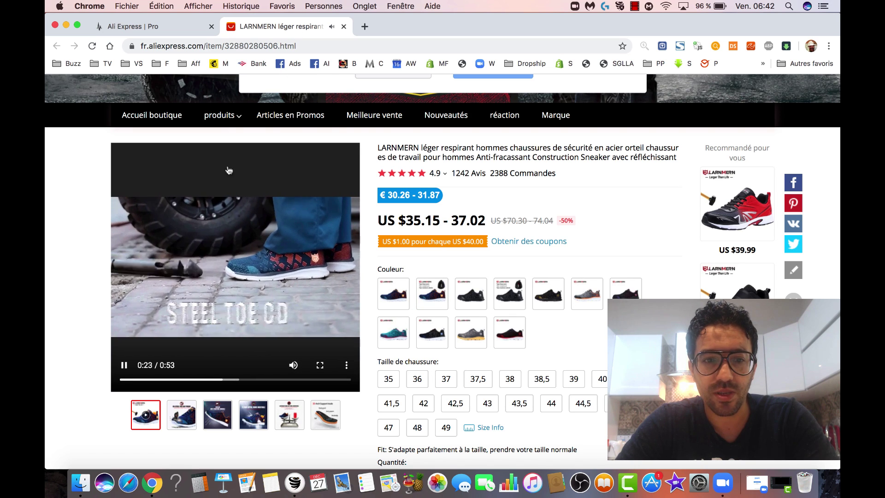
{"action": "left_click", "coordinate": [343, 26]}
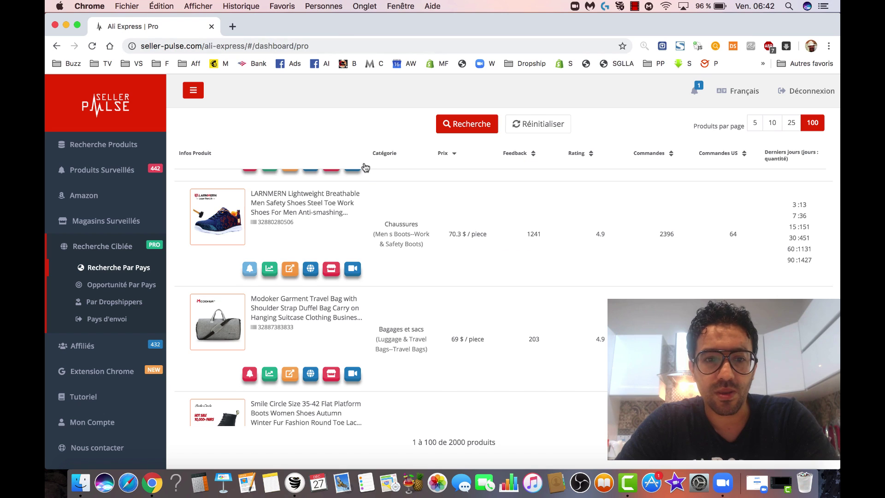
Return to the LARNMERN shoes in the results and open the list of watched products (Produits Surveillés).
{"action": "scroll", "coordinate": [386, 273], "scroll_direction": "down", "scroll_amount": 1}
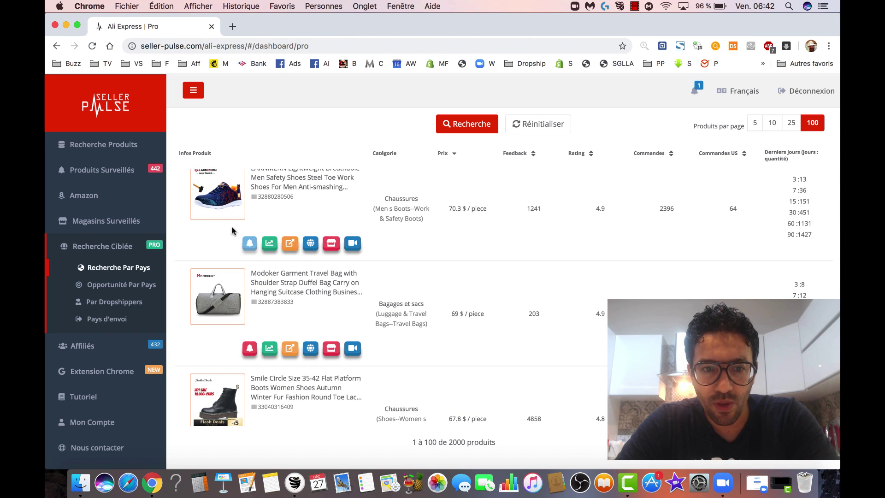
{"action": "left_click", "coordinate": [331, 245]}
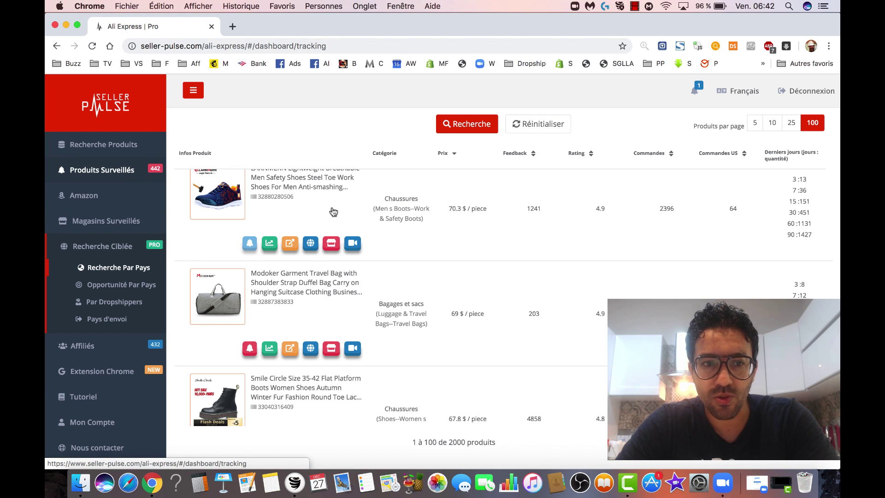
{"action": "scroll", "coordinate": [311, 236], "scroll_direction": "up", "scroll_amount": 3}
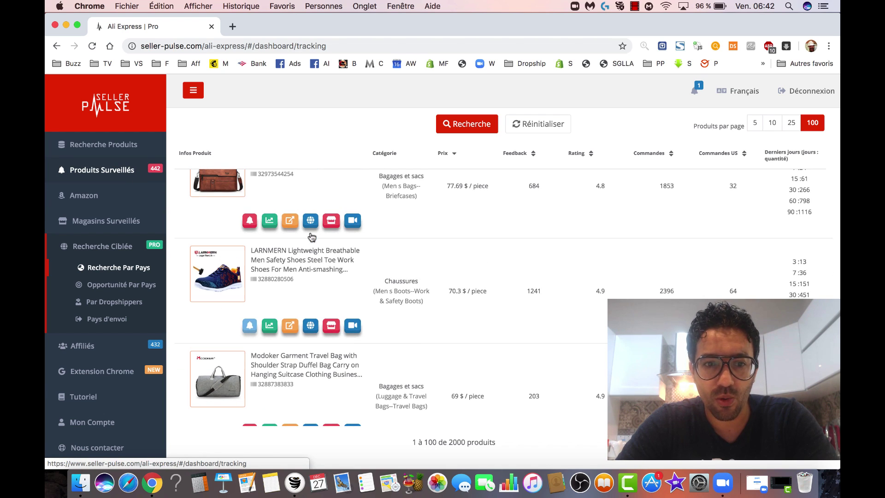
{"action": "left_click", "coordinate": [119, 171]}
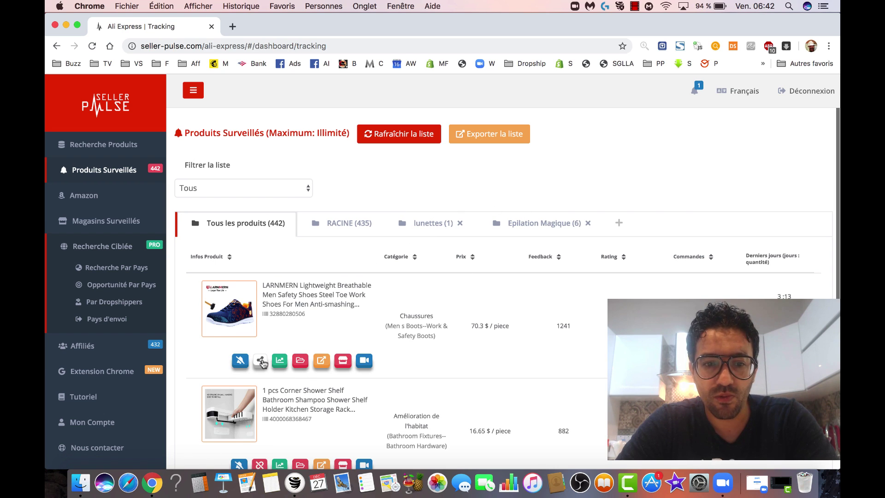
Share the LARNMERN safety shoes with the description "Super winner qui se renouvelle :) A tester vite".
{"action": "left_click", "coordinate": [261, 361]}
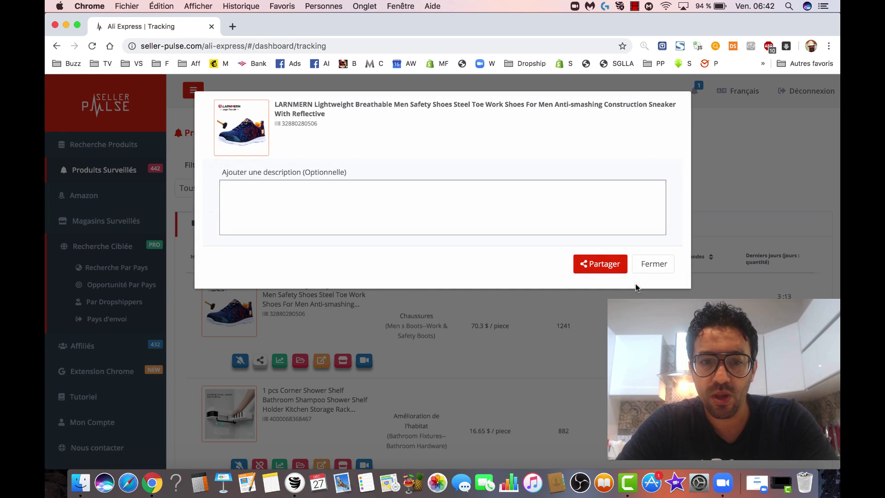
{"action": "left_click", "coordinate": [463, 200]}
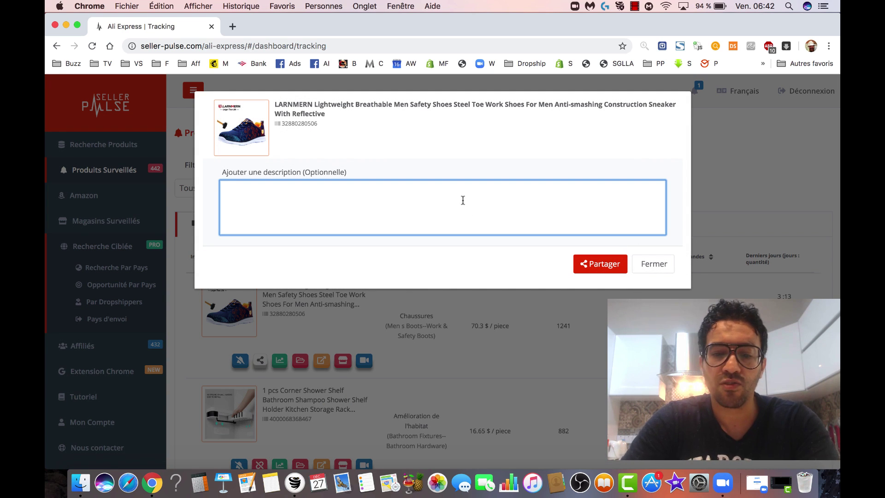
{"action": "type", "text": "Sup"}
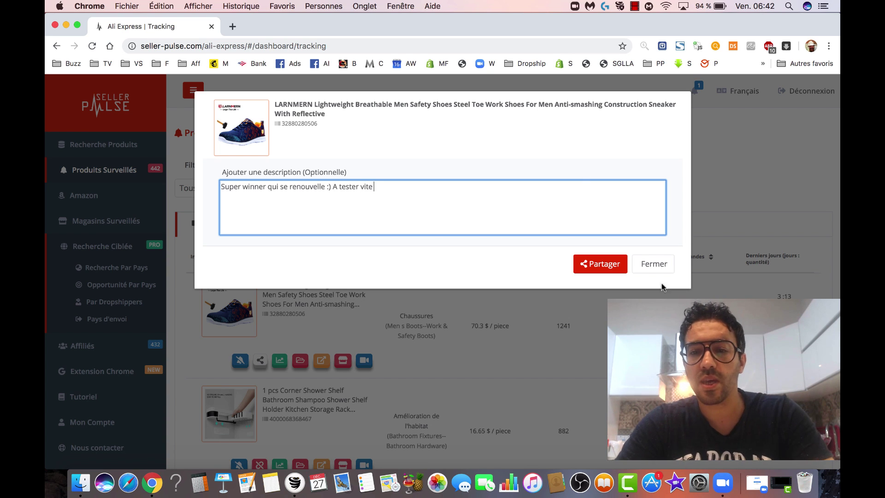
{"action": "left_click", "coordinate": [610, 266]}
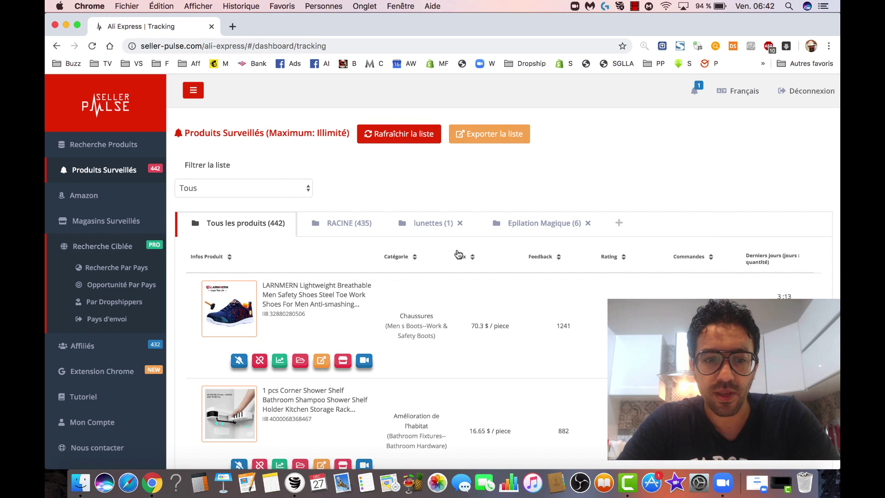
Open the targeted search Par Dropshippers and replace the Vêtements Femmes & Accessoires category with Bagages et sacs.
{"action": "scroll", "coordinate": [270, 286], "scroll_direction": "down", "scroll_amount": 3}
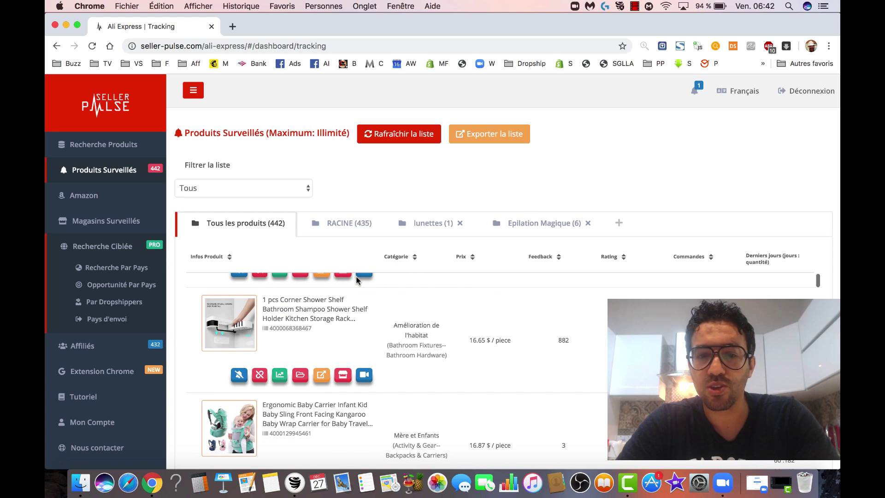
{"action": "scroll", "coordinate": [357, 279], "scroll_direction": "down", "scroll_amount": 1}
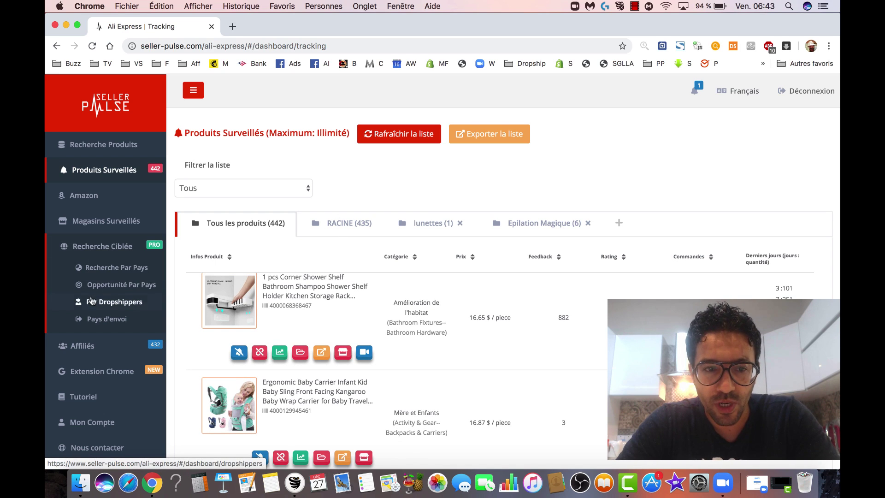
{"action": "left_click", "coordinate": [137, 302]}
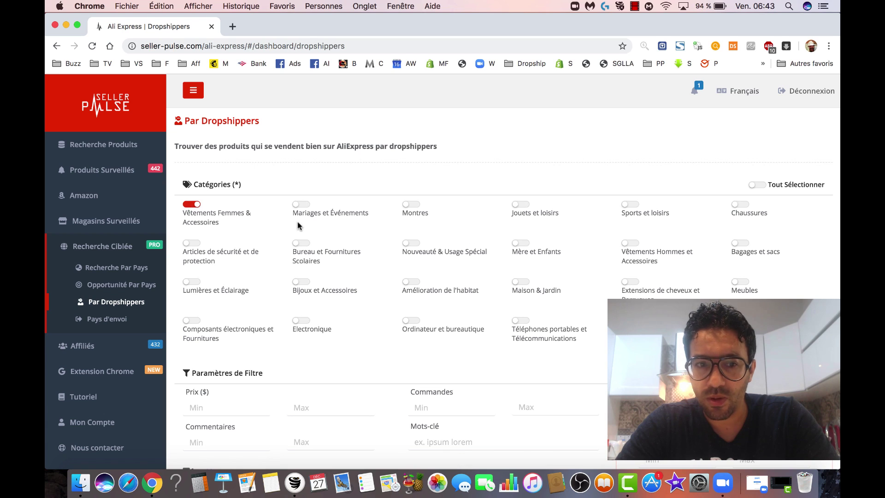
{"action": "left_click", "coordinate": [192, 205]}
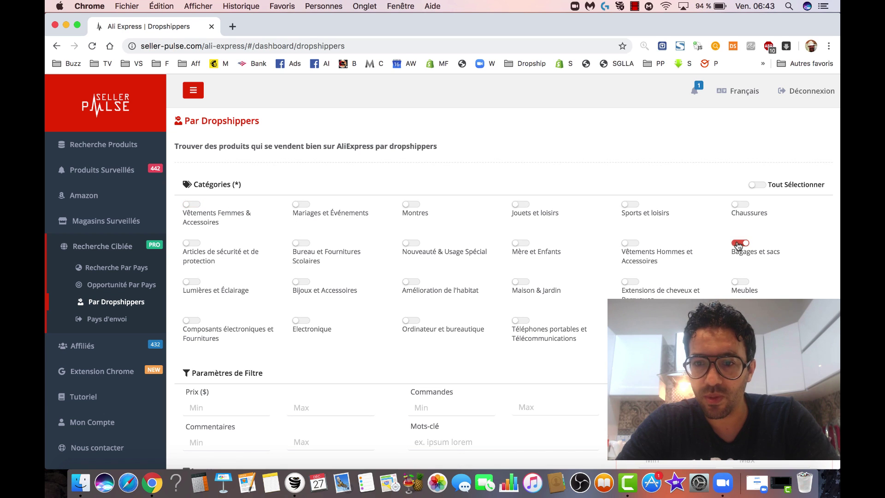
Set the price filter to a minimum of 10 and a maximum of 30 dollars, leaving the comments filter empty.
{"action": "scroll", "coordinate": [475, 326], "scroll_direction": "down", "scroll_amount": 2}
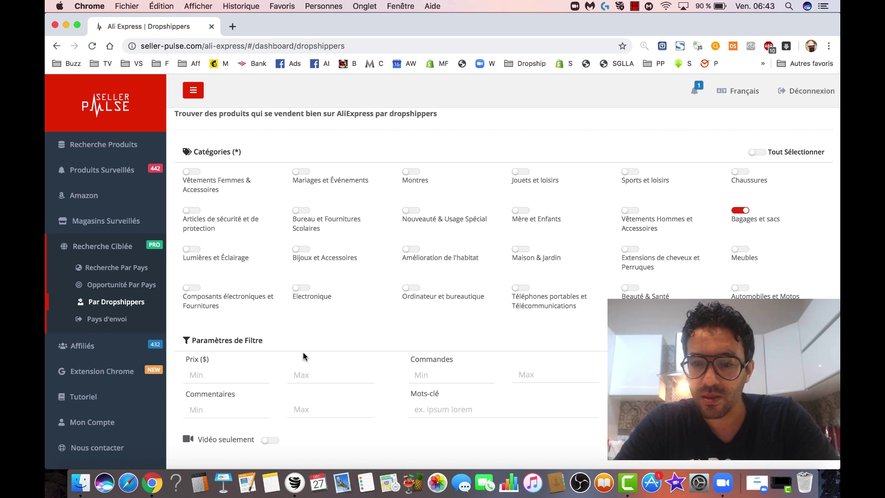
{"action": "left_click", "coordinate": [207, 375]}
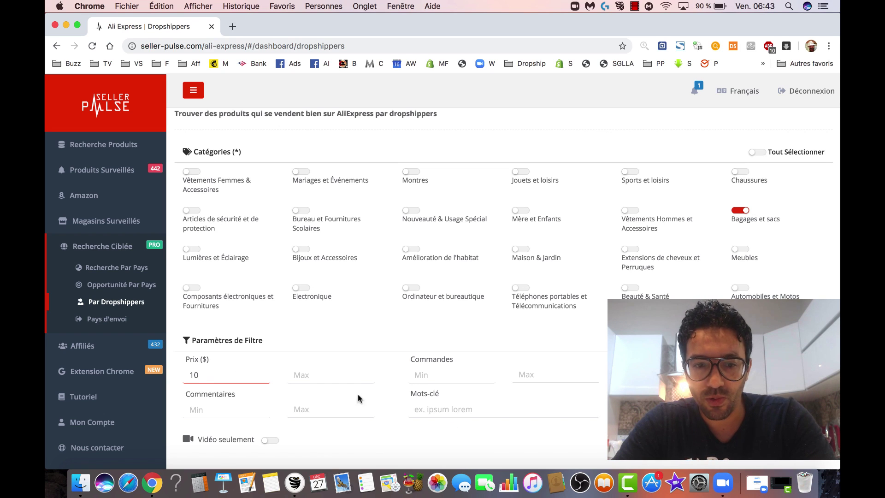
{"action": "left_click", "coordinate": [339, 373]}
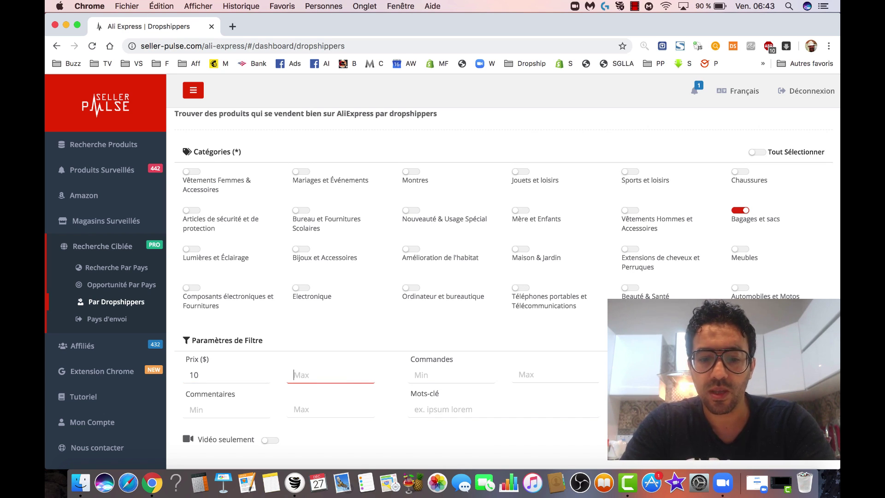
{"action": "type", "text": "20"}
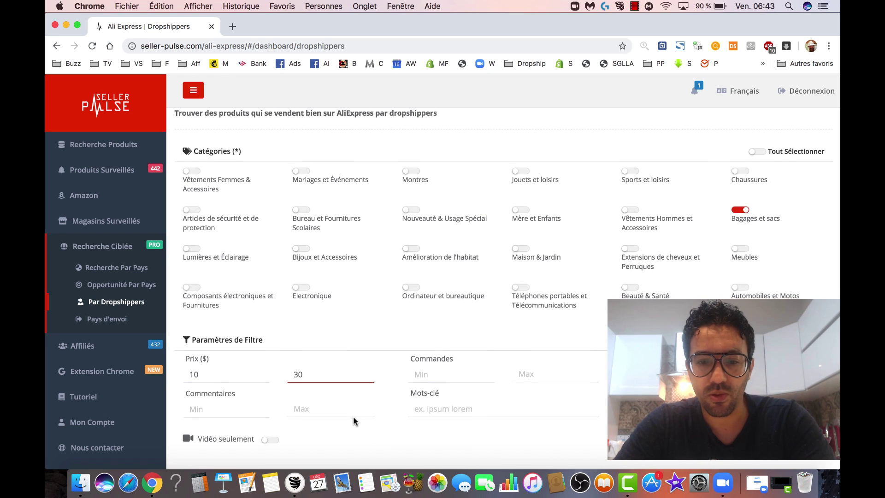
{"action": "scroll", "coordinate": [352, 416], "scroll_direction": "down", "scroll_amount": 2}
{"action": "left_click", "coordinate": [219, 371]}
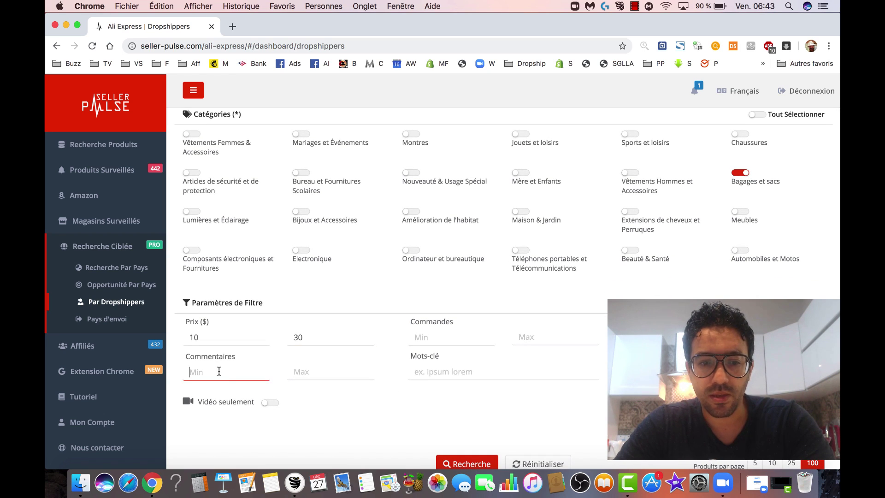
{"action": "key", "text": "Tab"}
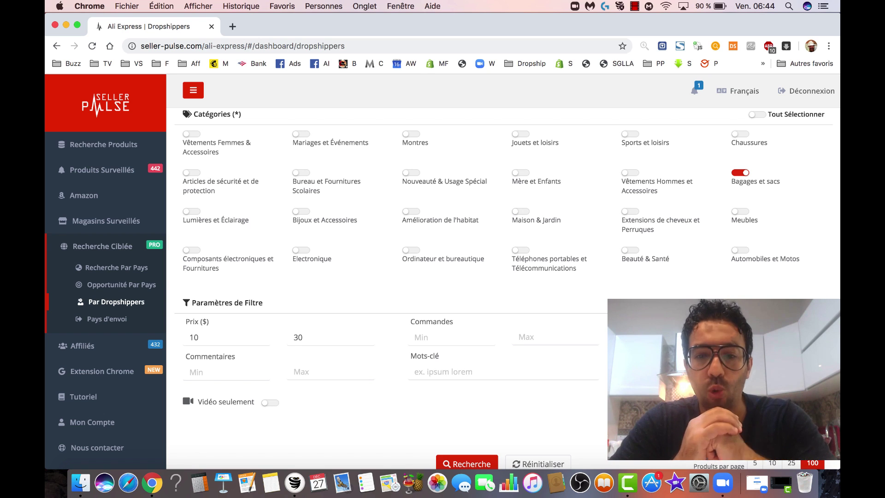
Review the category and filter settings and run the dropshipper search for Bagages et sacs.
{"action": "scroll", "coordinate": [589, 391], "scroll_direction": "down", "scroll_amount": 3}
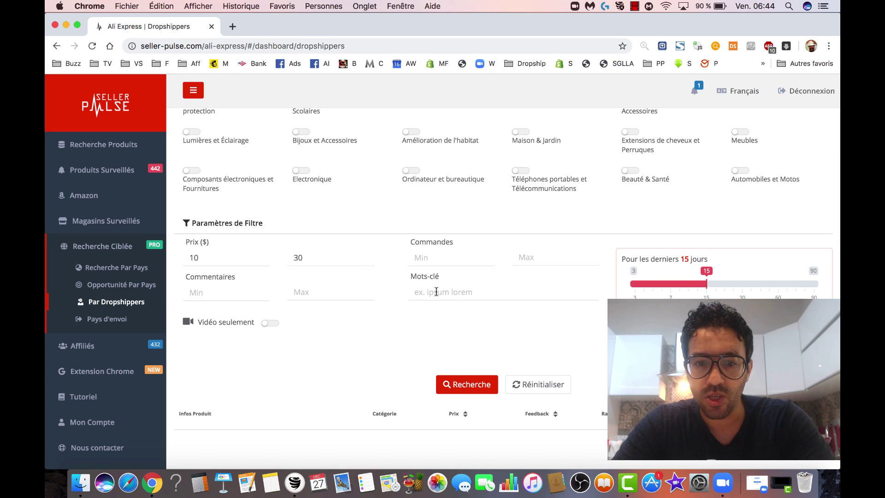
{"action": "scroll", "coordinate": [691, 198], "scroll_direction": "up", "scroll_amount": 5}
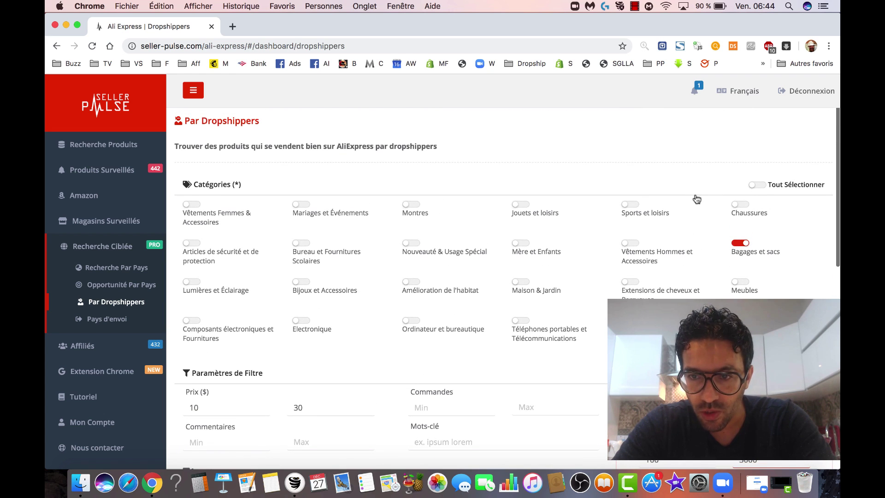
{"action": "scroll", "coordinate": [467, 419], "scroll_direction": "down", "scroll_amount": 4}
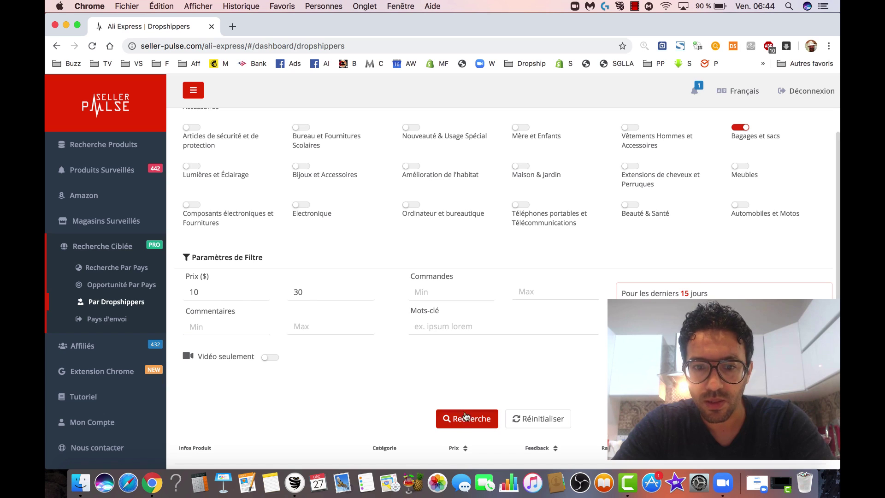
{"action": "left_click", "coordinate": [468, 419]}
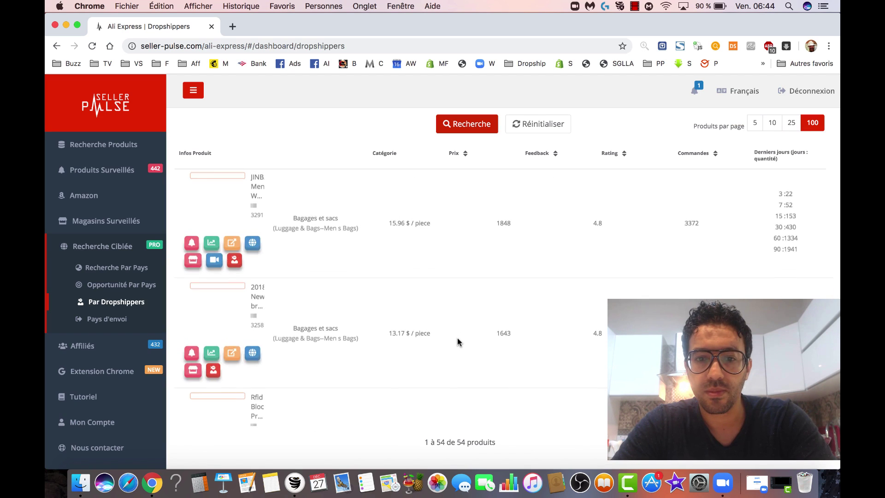
Sort the dropshipper search results by price in descending order.
{"action": "scroll", "coordinate": [414, 311], "scroll_direction": "up", "scroll_amount": 1}
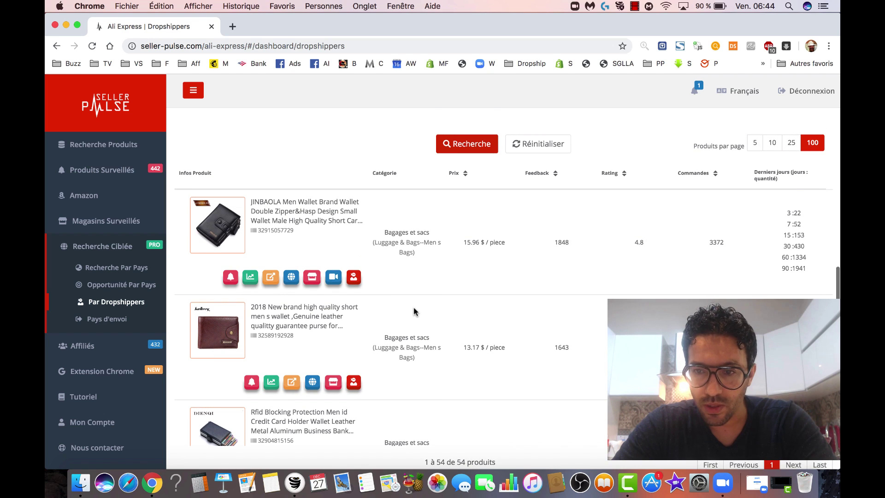
{"action": "left_click", "coordinate": [465, 174]}
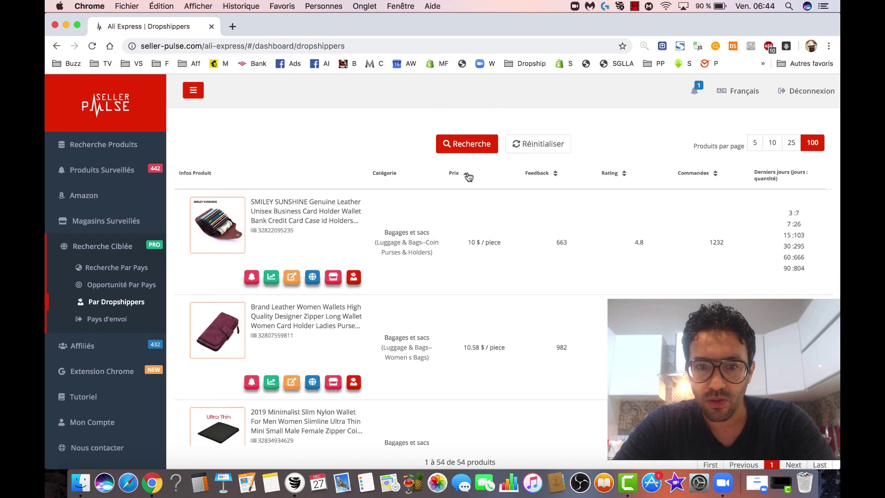
{"action": "left_click", "coordinate": [466, 174]}
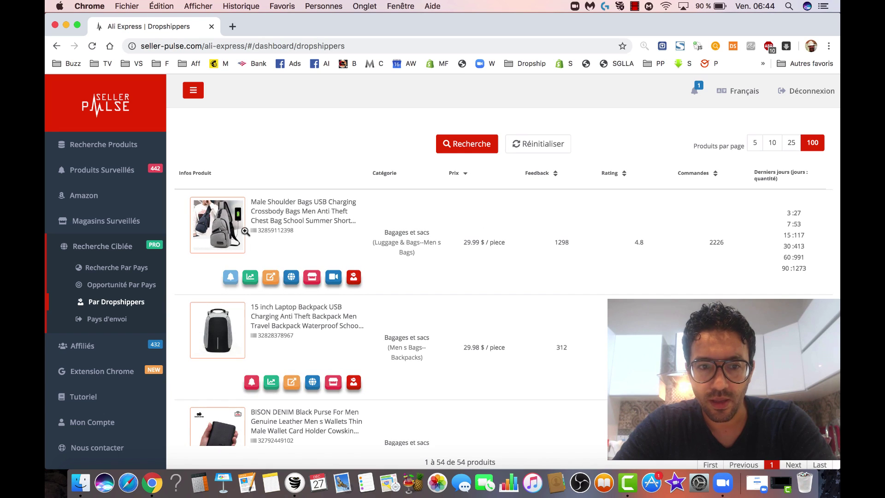
Preview the enlarged photos of the USB charging men's shoulder bag and the JEEP BULUO men's tote bag set.
{"action": "left_click", "coordinate": [210, 224]}
{"action": "left_click", "coordinate": [209, 223]}
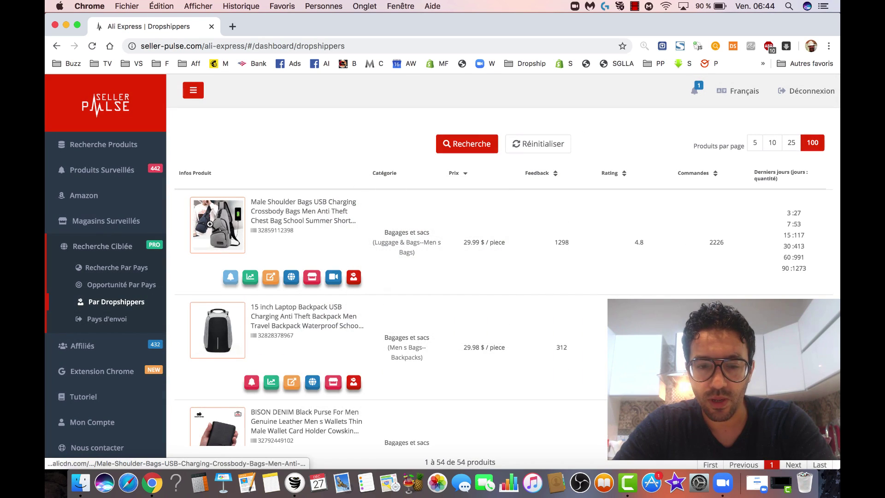
{"action": "scroll", "coordinate": [210, 224], "scroll_direction": "down", "scroll_amount": 4}
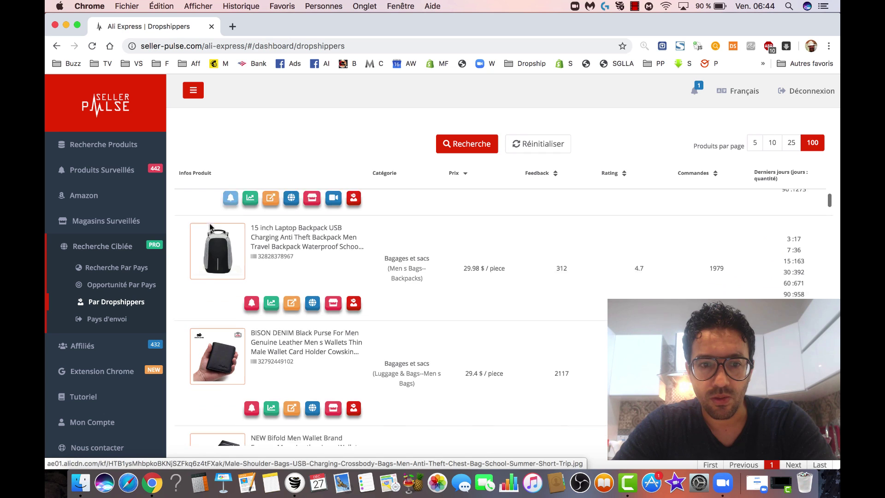
{"action": "scroll", "coordinate": [209, 226], "scroll_direction": "down", "scroll_amount": 10}
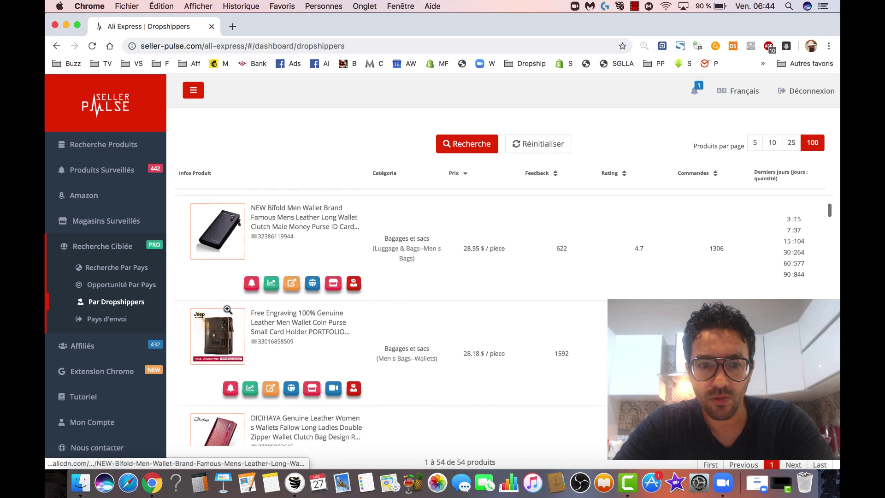
{"action": "scroll", "coordinate": [228, 309], "scroll_direction": "down", "scroll_amount": 13}
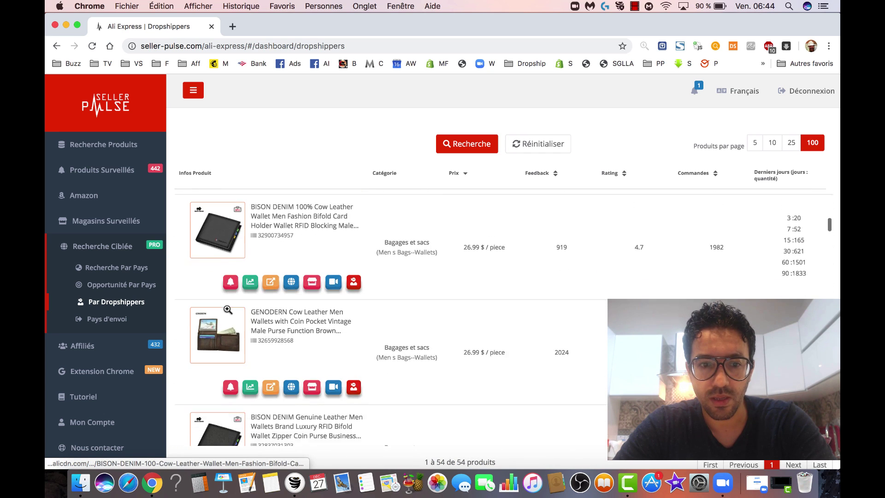
{"action": "scroll", "coordinate": [227, 309], "scroll_direction": "down", "scroll_amount": 13}
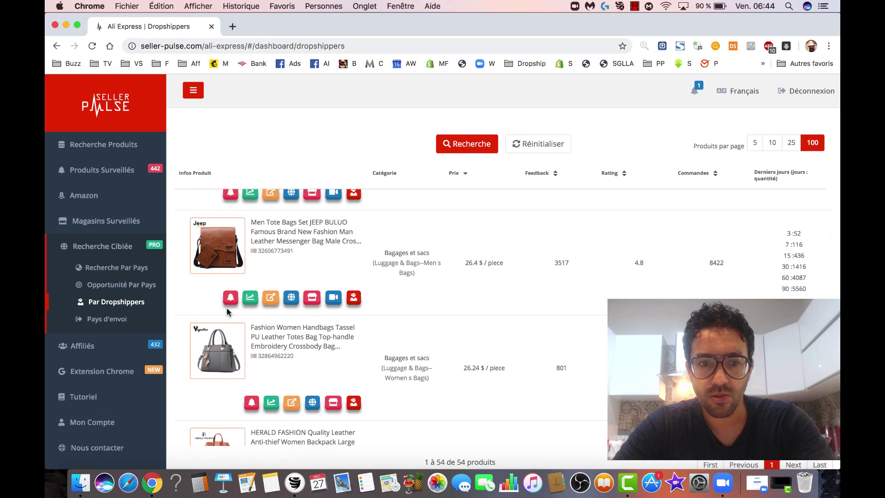
{"action": "left_click", "coordinate": [218, 254]}
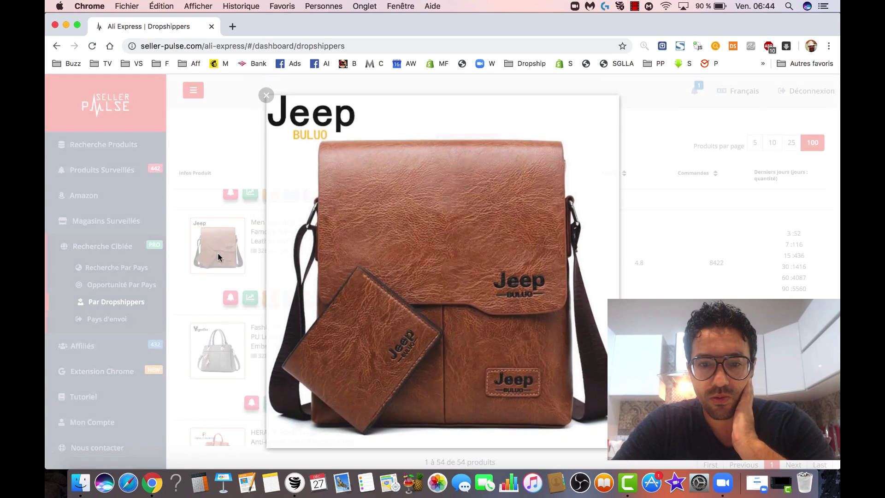
{"action": "left_click", "coordinate": [218, 253]}
Find the Fashion Women Handbags Tassel product in the results and preview its enlarged photo.
{"action": "scroll", "coordinate": [394, 286], "scroll_direction": "down", "scroll_amount": 1}
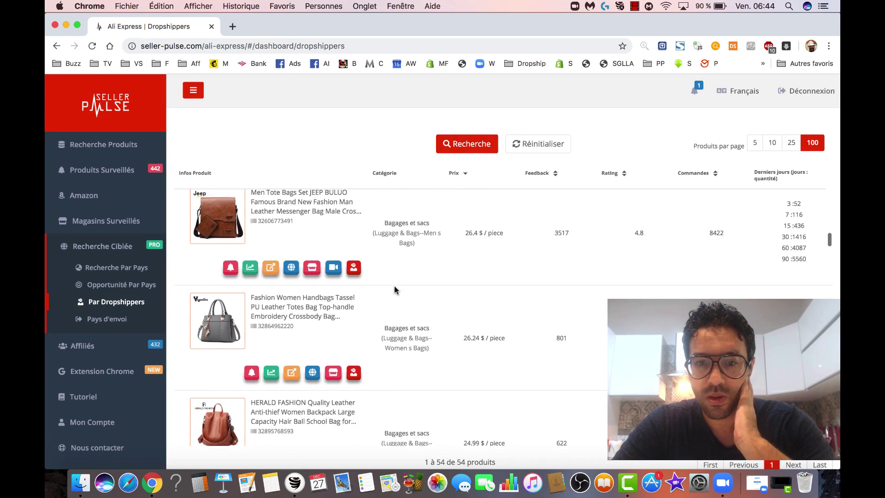
{"action": "scroll", "coordinate": [394, 286], "scroll_direction": "down", "scroll_amount": 1}
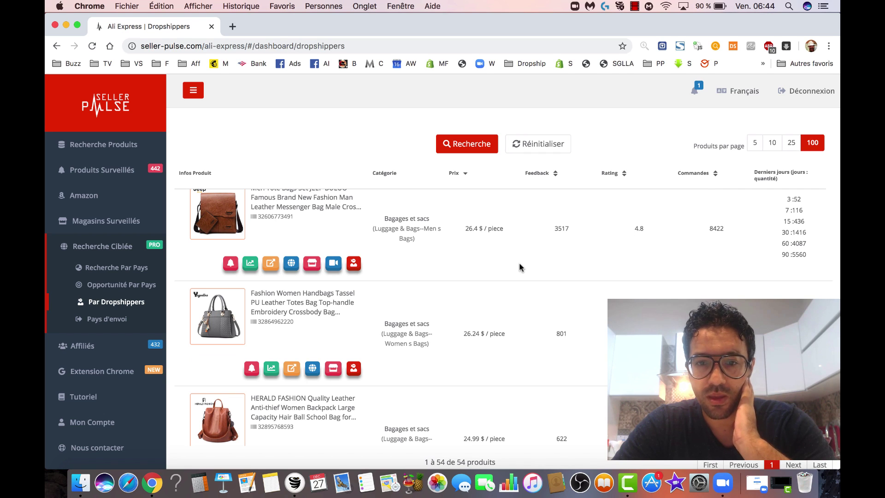
{"action": "scroll", "coordinate": [507, 249], "scroll_direction": "down", "scroll_amount": 1}
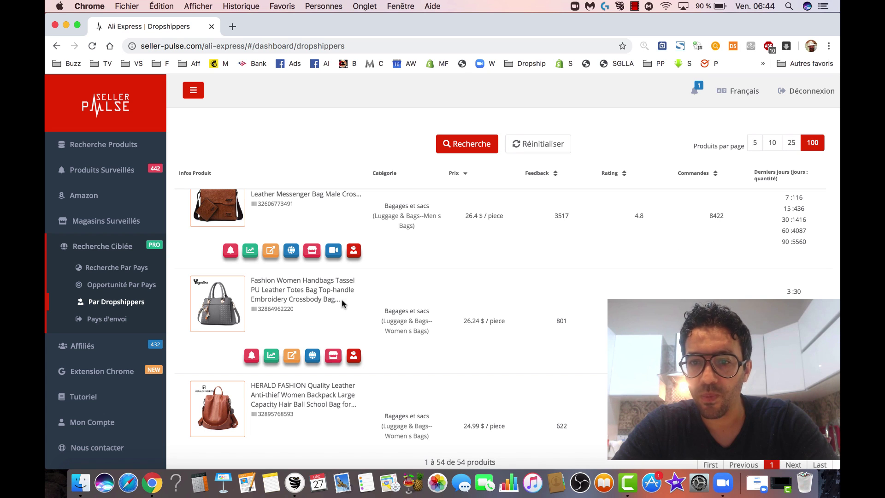
{"action": "scroll", "coordinate": [324, 325], "scroll_direction": "down", "scroll_amount": 1}
{"action": "scroll", "coordinate": [324, 325], "scroll_direction": "down", "scroll_amount": 2}
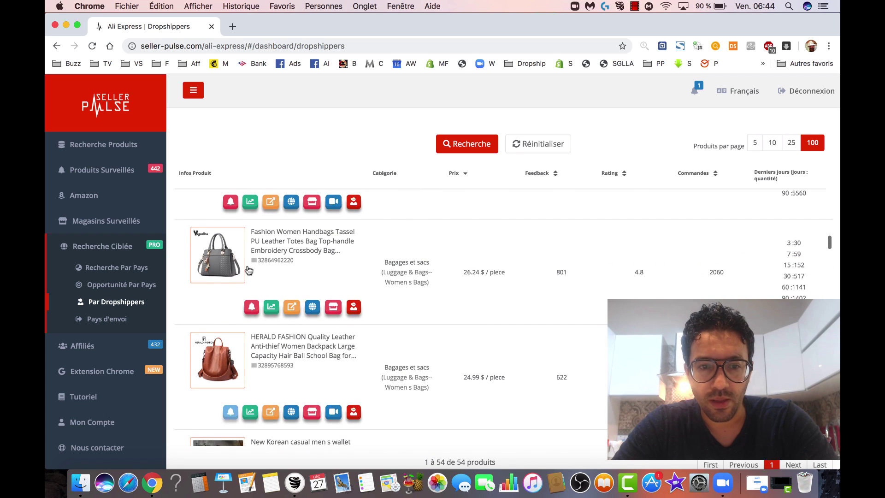
{"action": "left_click", "coordinate": [229, 251]}
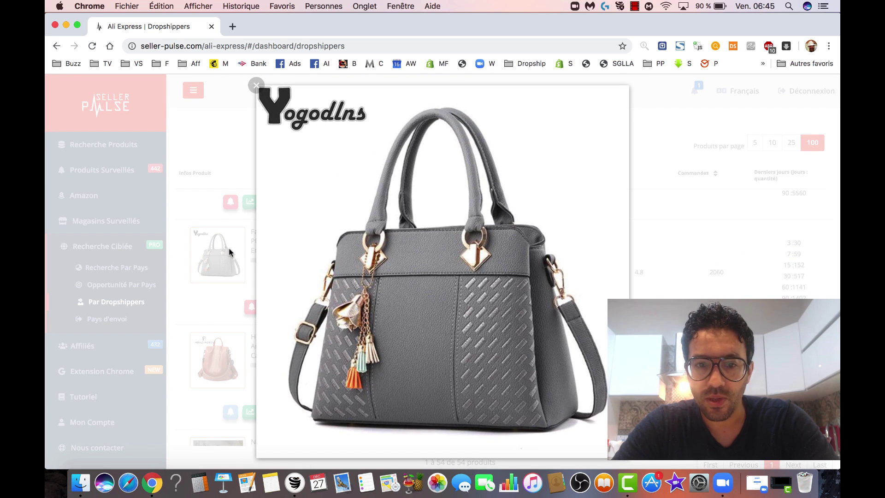
{"action": "left_click", "coordinate": [211, 264]}
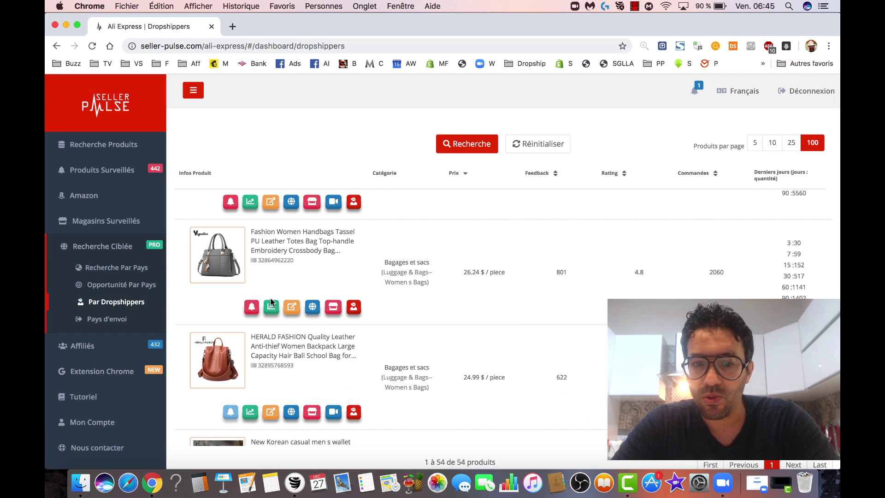
Open the tassel handbag's AliExpress product page and look through its color variants, including dark gray and dark blue.
{"action": "left_click", "coordinate": [291, 307]}
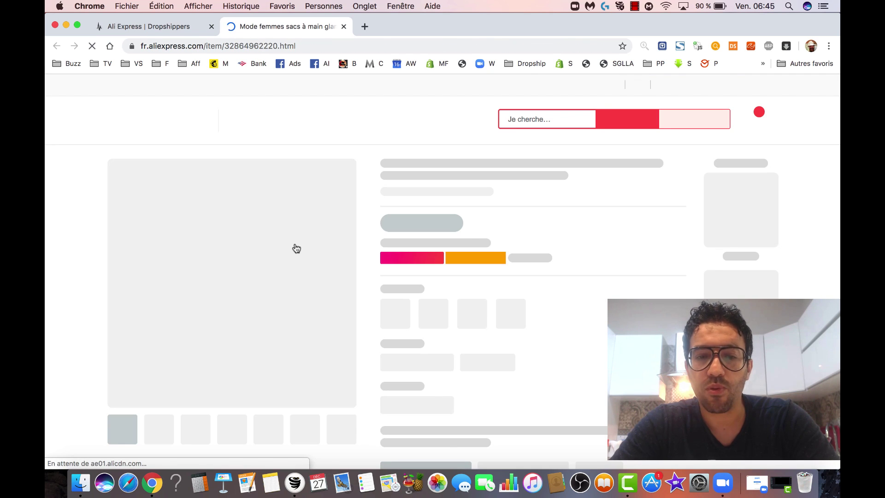
{"action": "scroll", "coordinate": [297, 246], "scroll_direction": "down", "scroll_amount": 3}
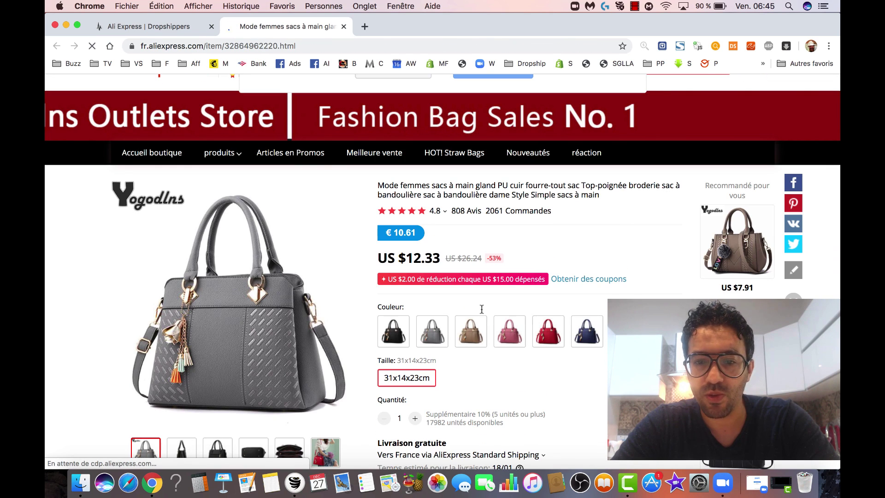
{"action": "left_click", "coordinate": [550, 339]}
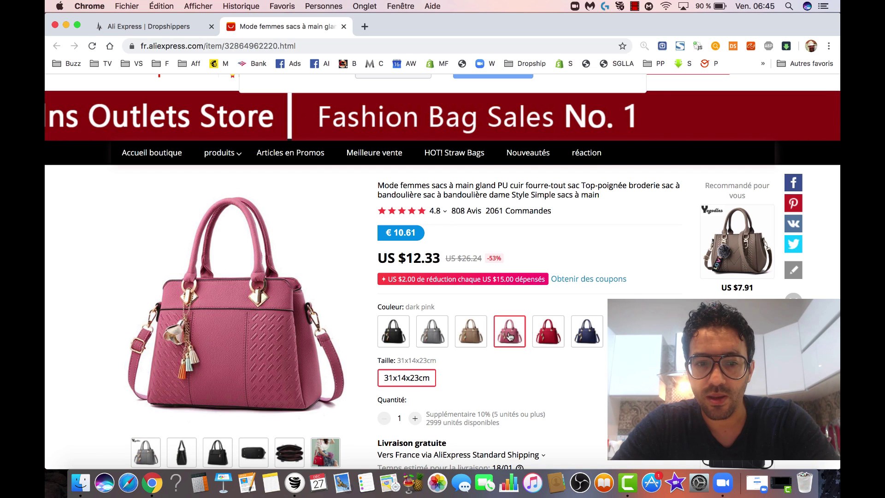
{"action": "left_click", "coordinate": [467, 336]}
{"action": "left_click", "coordinate": [429, 338]}
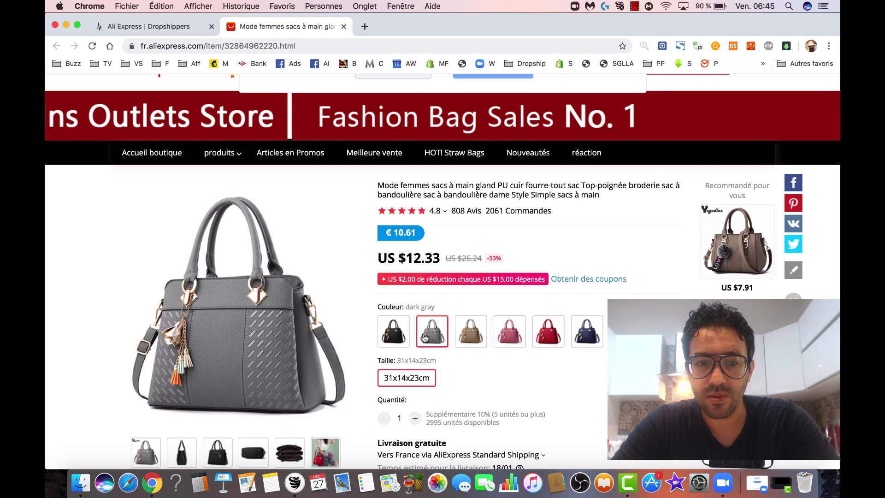
{"action": "left_click", "coordinate": [586, 342]}
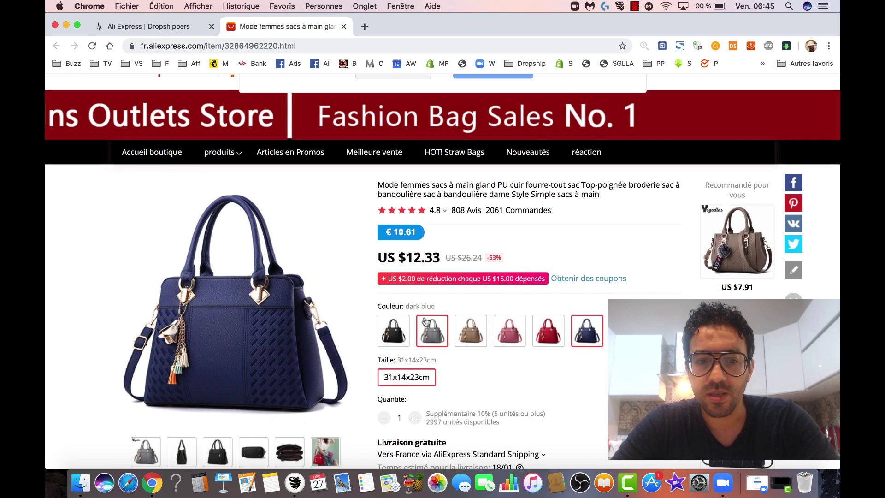
Open the recommended US $7.91 handbag on AliExpress and view its Grey, black and Khaki variants.
{"action": "scroll", "coordinate": [529, 256], "scroll_direction": "down", "scroll_amount": 1}
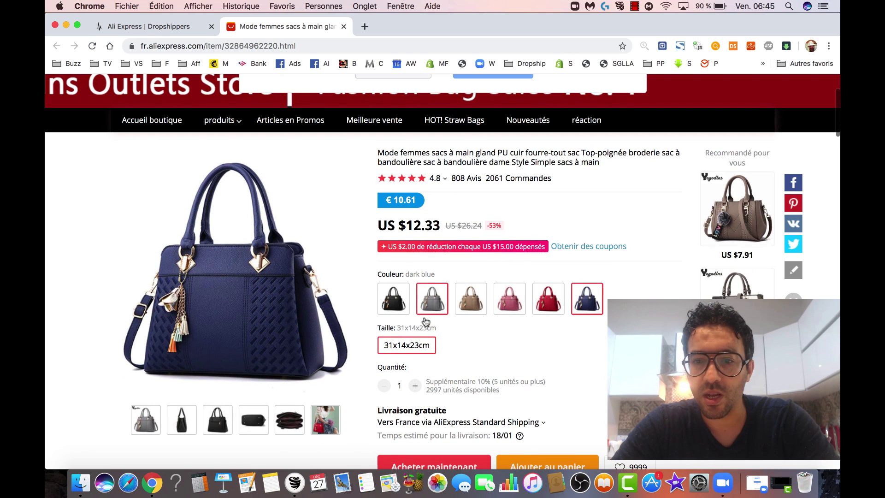
{"action": "left_click", "coordinate": [747, 228]}
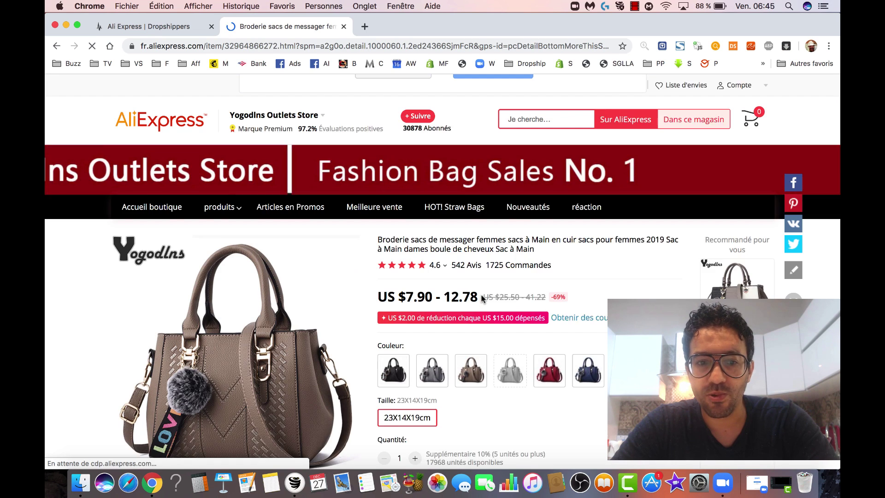
{"action": "scroll", "coordinate": [482, 299], "scroll_direction": "down", "scroll_amount": 3}
{"action": "left_click", "coordinate": [423, 262]}
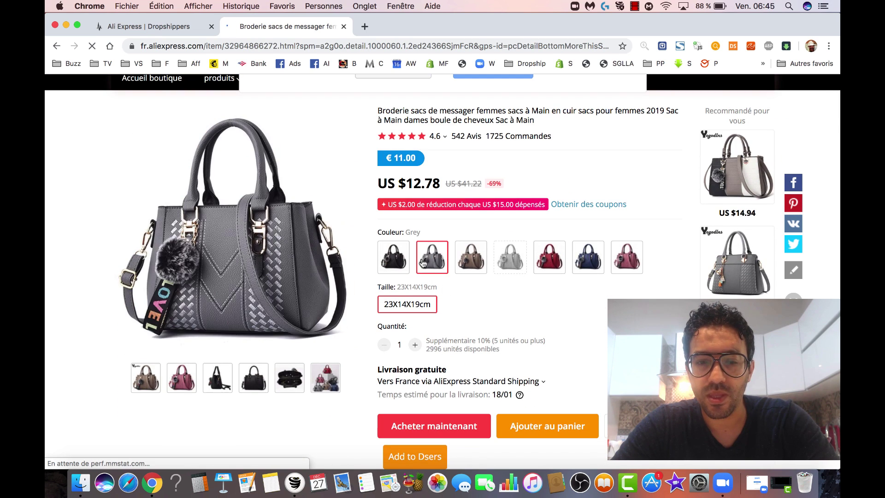
{"action": "left_click", "coordinate": [393, 260]}
{"action": "left_click", "coordinate": [458, 264]}
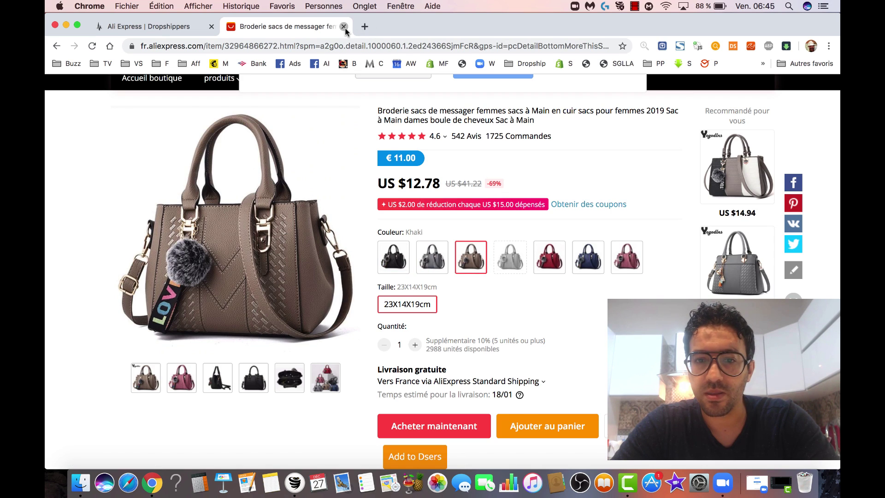
Leave the AliExpress pages and add the Fashion Women Handbags Tassel product to the watched products.
{"action": "left_click", "coordinate": [57, 46]}
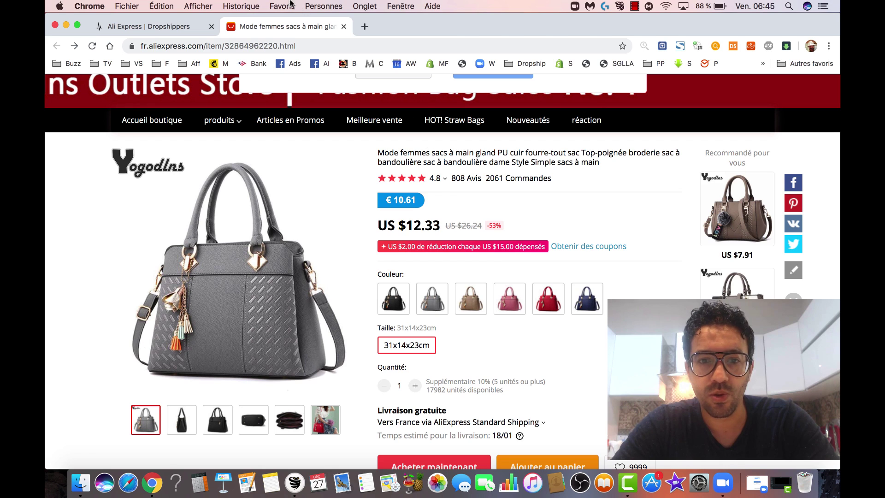
{"action": "left_click", "coordinate": [343, 26]}
{"action": "scroll", "coordinate": [348, 276], "scroll_direction": "down", "scroll_amount": 2}
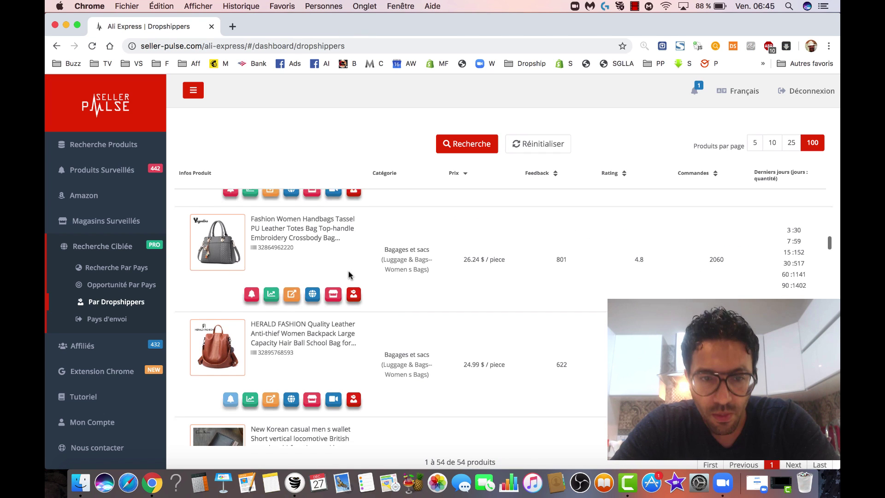
{"action": "left_click", "coordinate": [251, 283]}
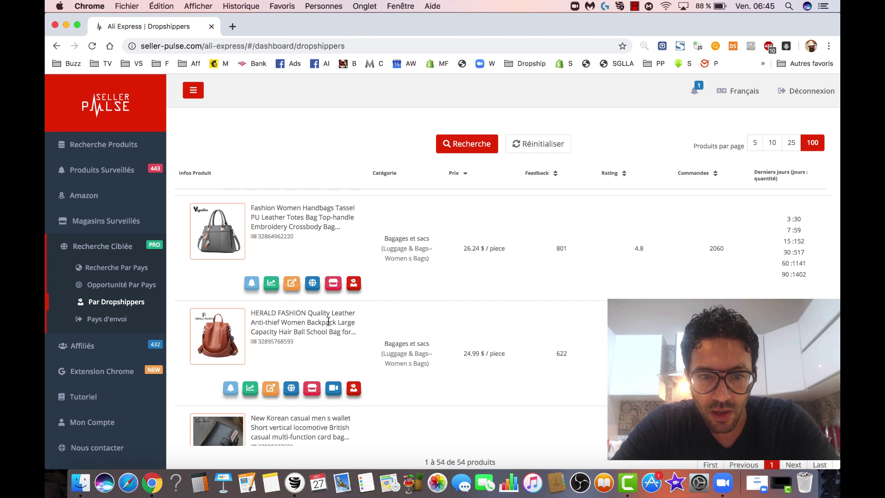
Find the New Korean casual men's wallet in the results and preview its enlarged photo.
{"action": "scroll", "coordinate": [328, 321], "scroll_direction": "down", "scroll_amount": 2}
{"action": "scroll", "coordinate": [328, 321], "scroll_direction": "down", "scroll_amount": 6}
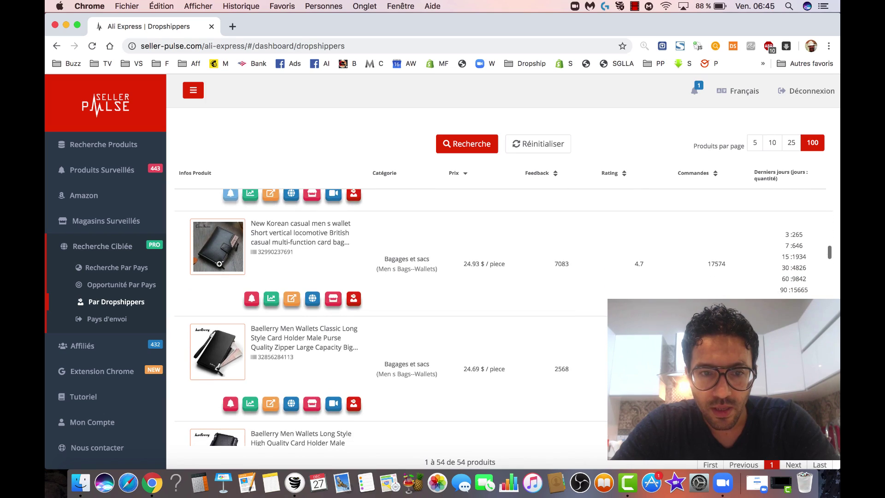
{"action": "left_click", "coordinate": [219, 264]}
{"action": "left_click", "coordinate": [220, 263]}
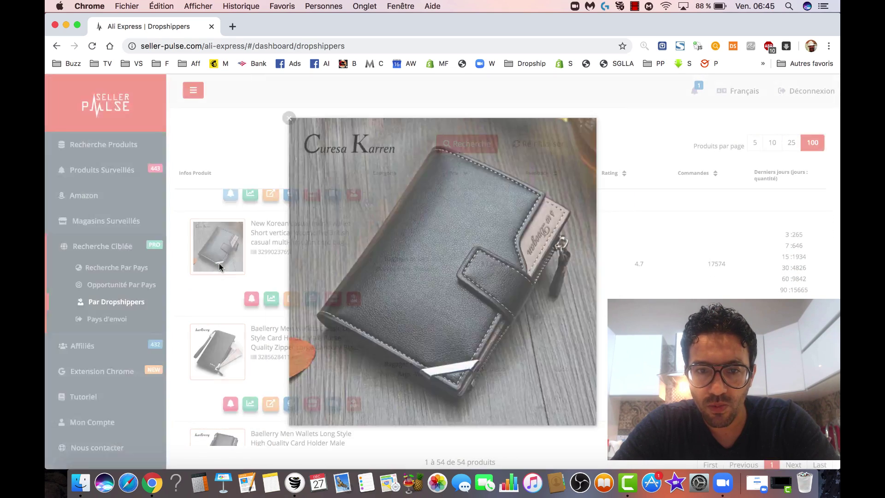
Find the Mini Leather Crossbody Bags For Women 2020 product in the results and preview its enlarged photo.
{"action": "scroll", "coordinate": [220, 263], "scroll_direction": "down", "scroll_amount": 5}
{"action": "scroll", "coordinate": [219, 266], "scroll_direction": "down", "scroll_amount": 2}
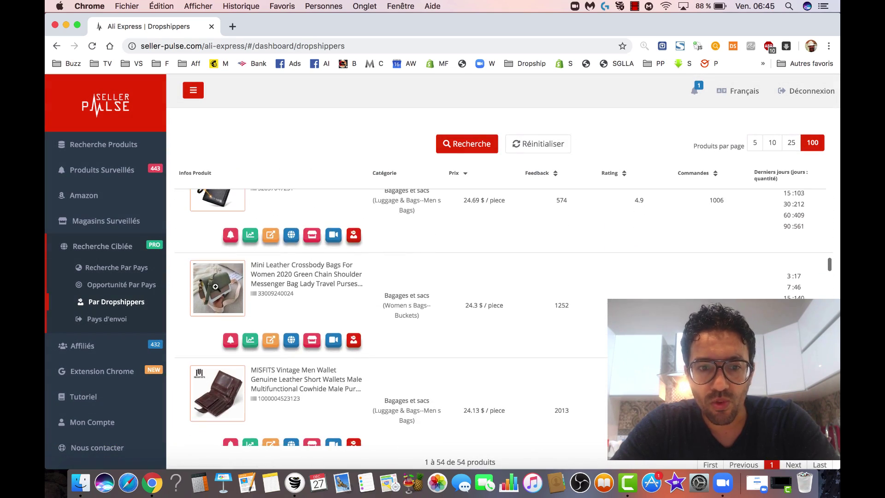
{"action": "left_click", "coordinate": [215, 289]}
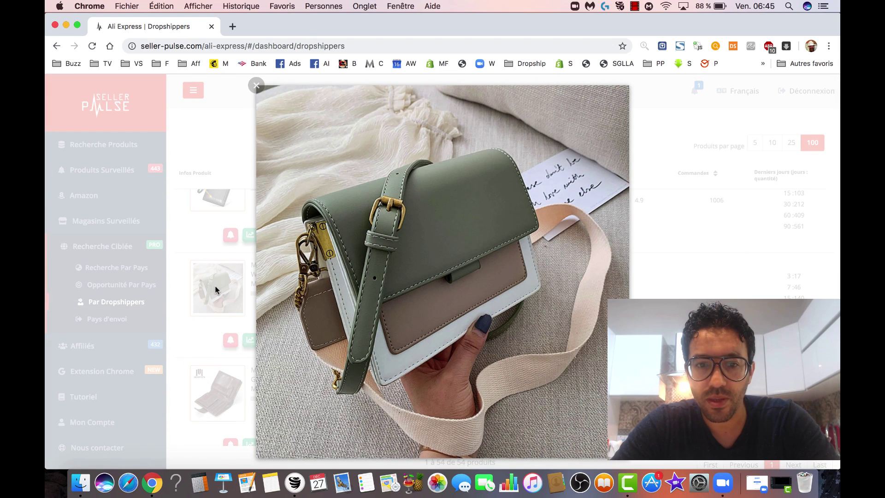
{"action": "left_click", "coordinate": [214, 285]}
Examine the price graph and the total and daily order graphs of the Mini Leather Crossbody Bags product.
{"action": "left_click", "coordinate": [249, 339]}
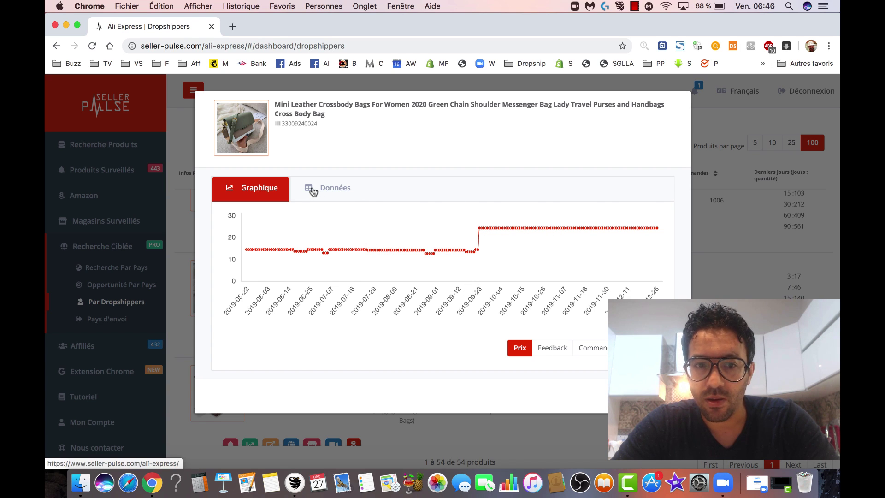
{"action": "left_click", "coordinate": [596, 348]}
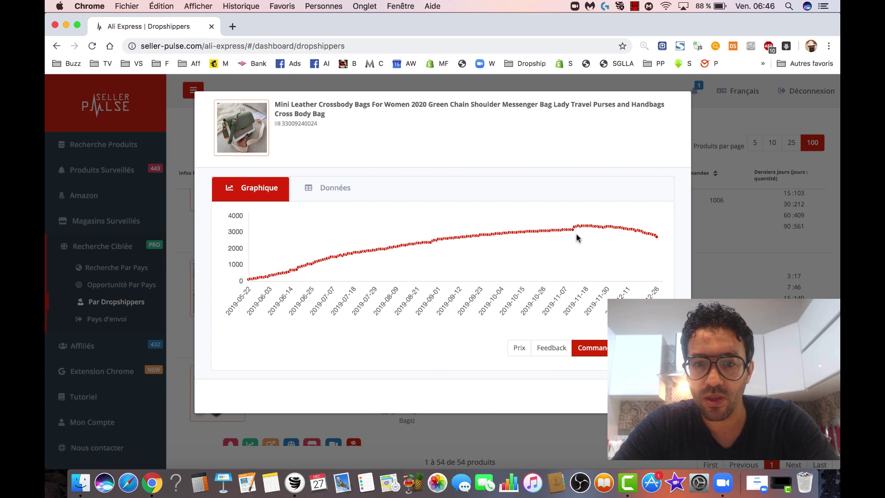
{"action": "mouse_move", "coordinate": [652, 235]}
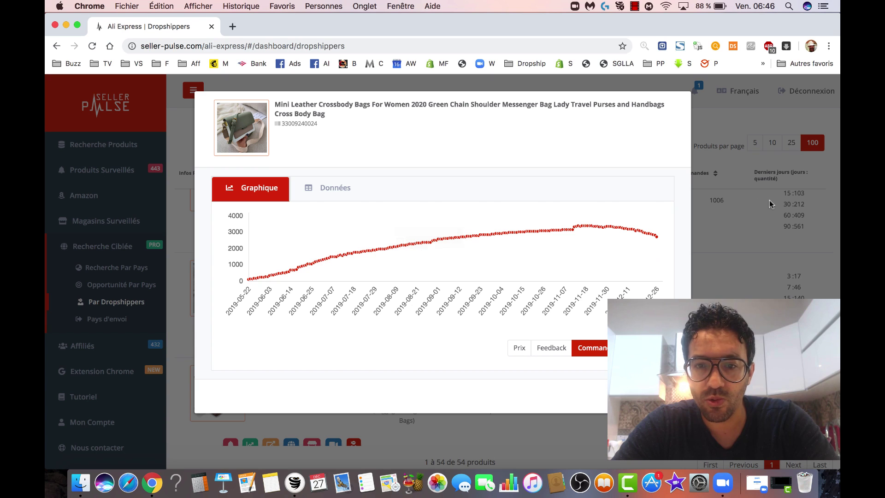
{"action": "left_click", "coordinate": [592, 347]}
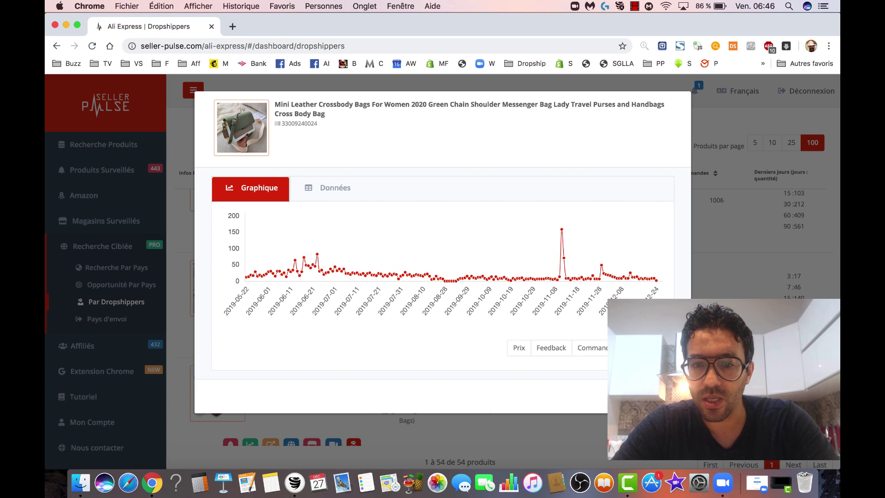
{"action": "mouse_move", "coordinate": [562, 231]}
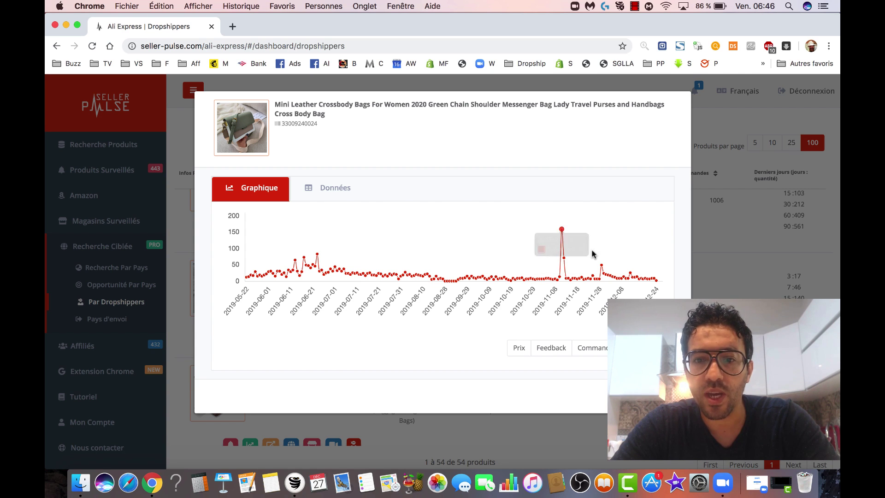
{"action": "key", "text": "Escape"}
Add the Mini Leather Crossbody Bags For Women 2020 product to the watched products.
{"action": "scroll", "coordinate": [359, 275], "scroll_direction": "down", "scroll_amount": 3}
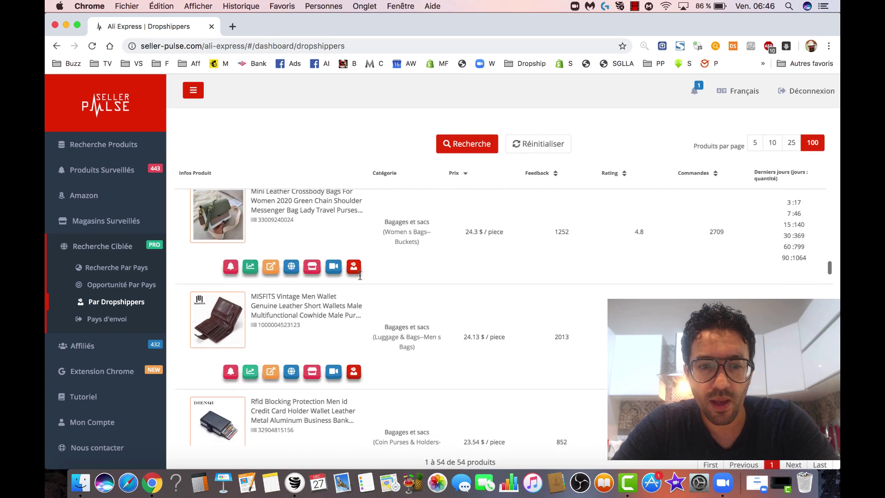
{"action": "left_click", "coordinate": [228, 279]}
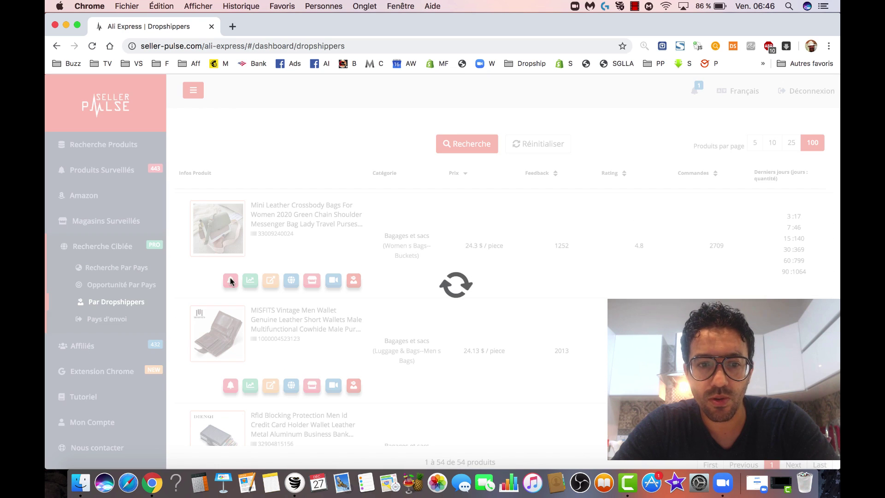
Preview the enlarged photo of the Hexagon Mulit Style Straw+leather Handbag and add the product to the watched products.
{"action": "scroll", "coordinate": [361, 339], "scroll_direction": "down", "scroll_amount": 10}
{"action": "scroll", "coordinate": [361, 339], "scroll_direction": "down", "scroll_amount": 5}
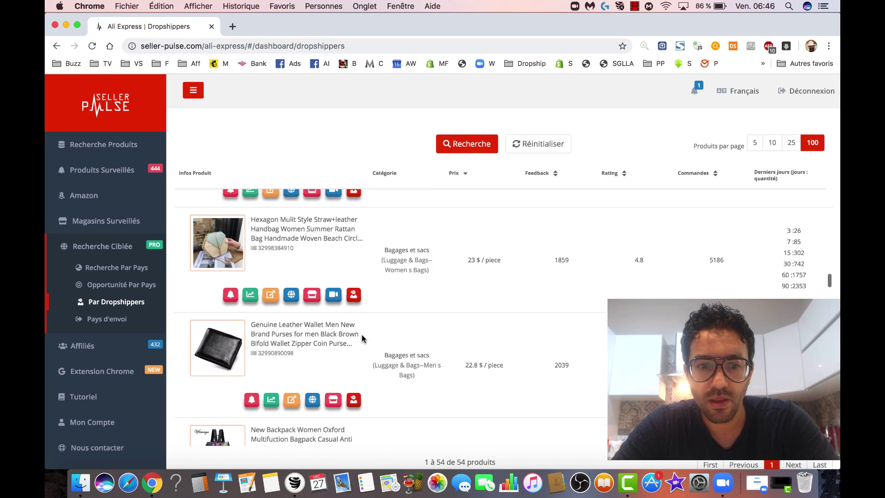
{"action": "left_click", "coordinate": [219, 224]}
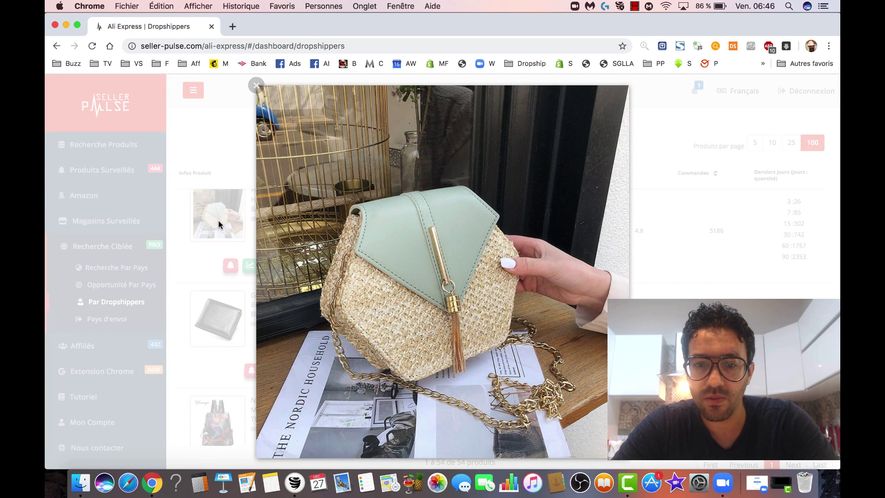
{"action": "left_click", "coordinate": [300, 283]}
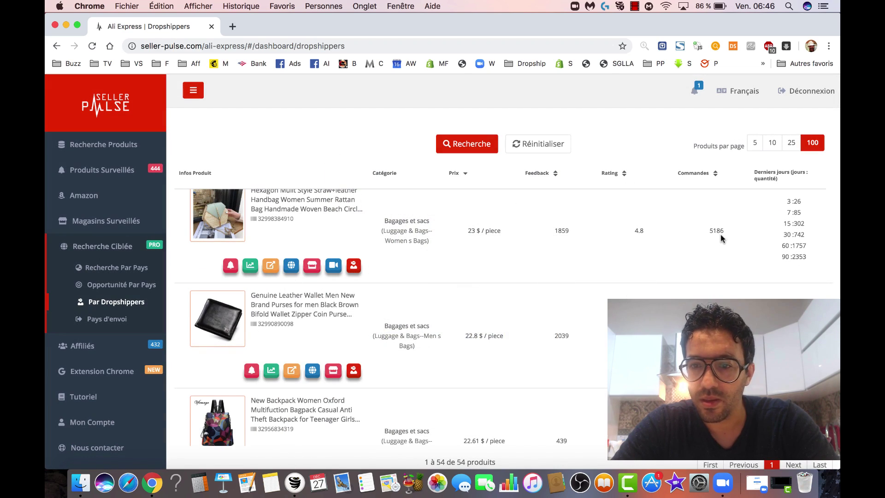
{"action": "left_click", "coordinate": [230, 265]}
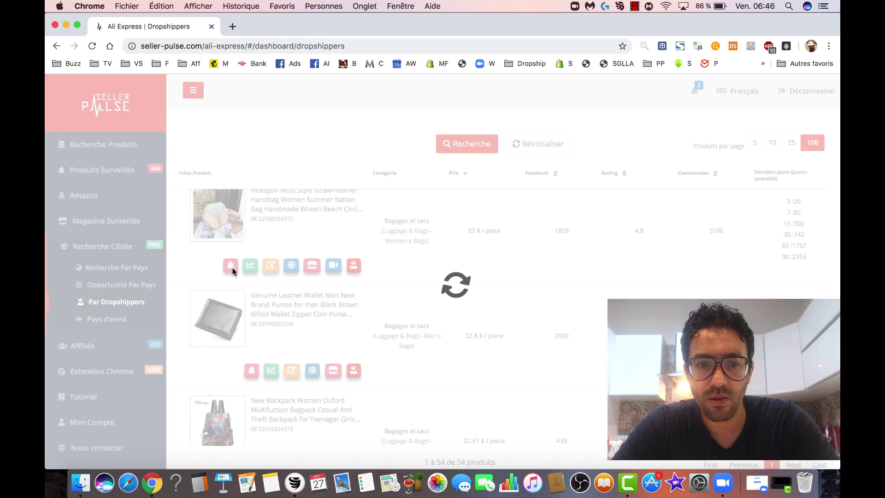
Find the New Backpack Women Oxford product, check its photo and add it to the watched products.
{"action": "scroll", "coordinate": [313, 300], "scroll_direction": "down", "scroll_amount": 4}
{"action": "scroll", "coordinate": [313, 300], "scroll_direction": "down", "scroll_amount": 2}
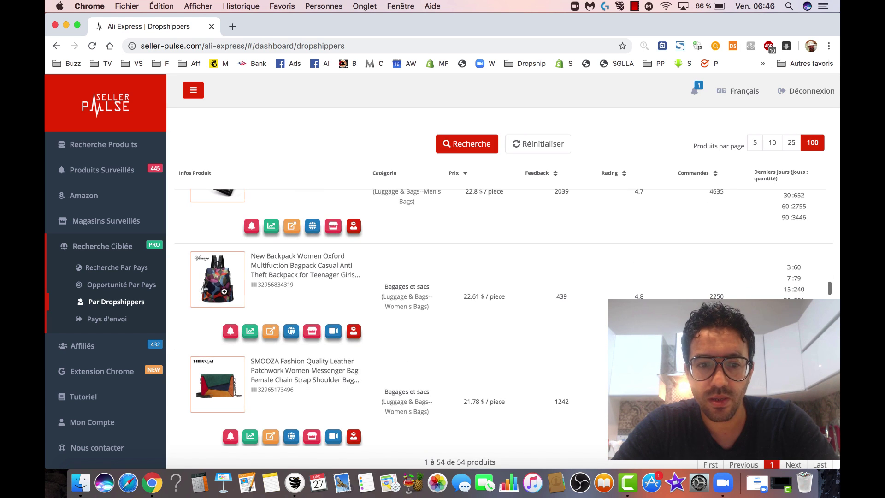
{"action": "left_click", "coordinate": [220, 289]}
{"action": "left_click", "coordinate": [219, 288]}
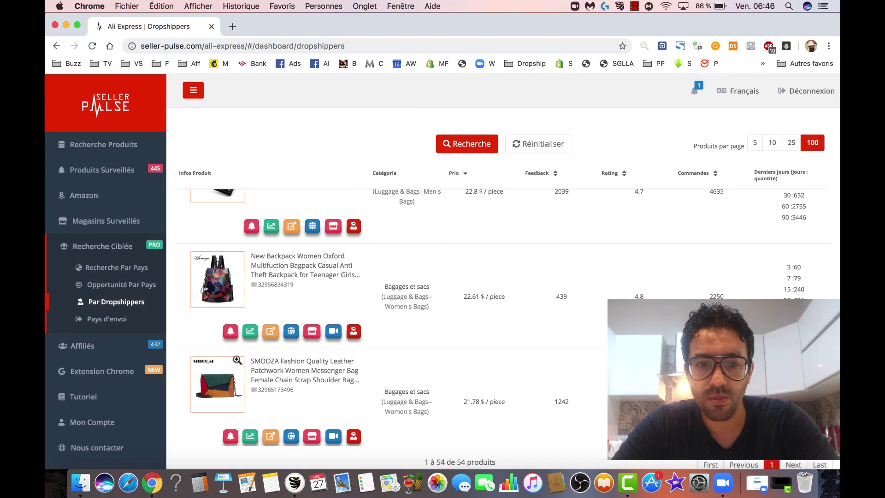
{"action": "left_click", "coordinate": [230, 331]}
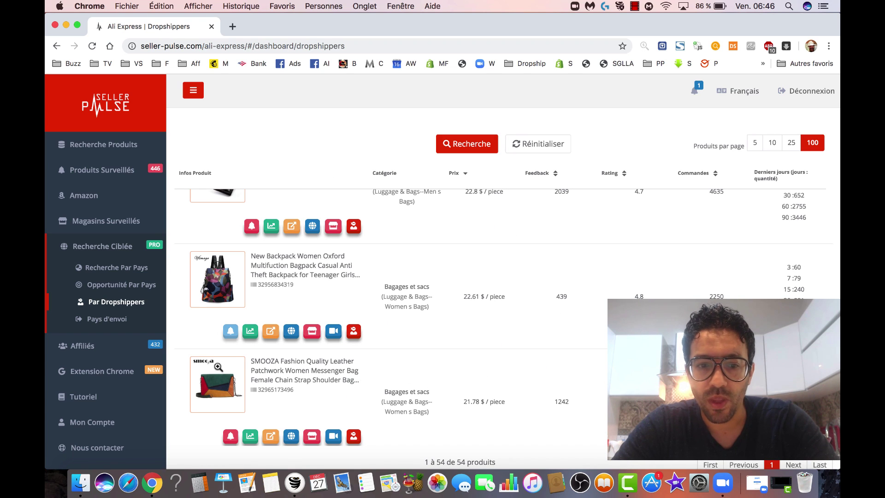
Browse the cheaper bags and wallets in the results, and preview the Hexagon straw handbag's enlarged photo again.
{"action": "scroll", "coordinate": [218, 367], "scroll_direction": "down", "scroll_amount": 10}
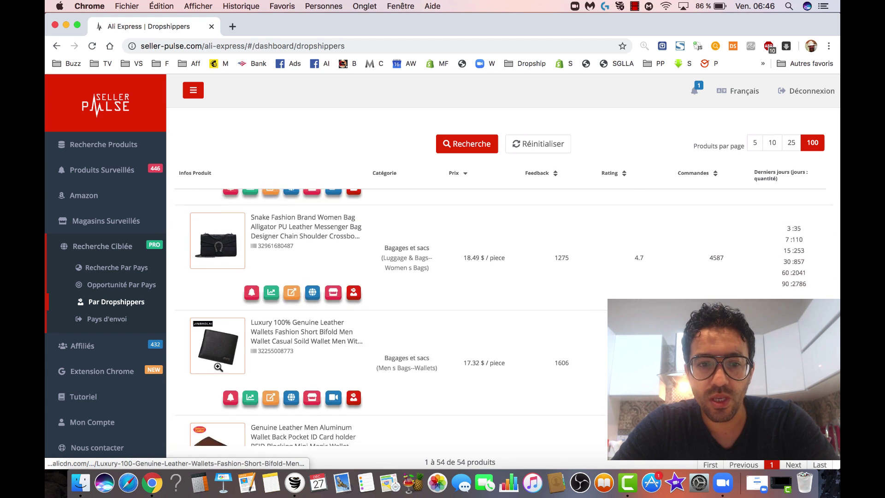
{"action": "scroll", "coordinate": [217, 366], "scroll_direction": "down", "scroll_amount": 7}
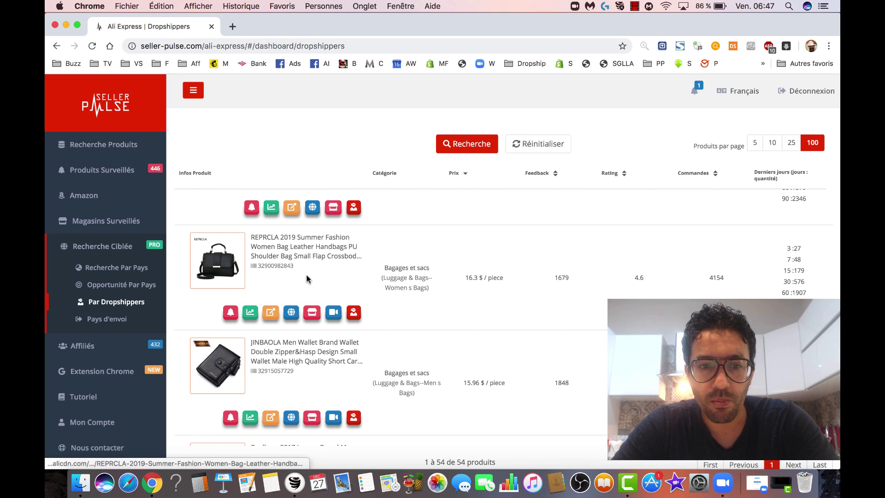
{"action": "scroll", "coordinate": [307, 277], "scroll_direction": "up", "scroll_amount": 3}
{"action": "scroll", "coordinate": [255, 315], "scroll_direction": "up", "scroll_amount": 10}
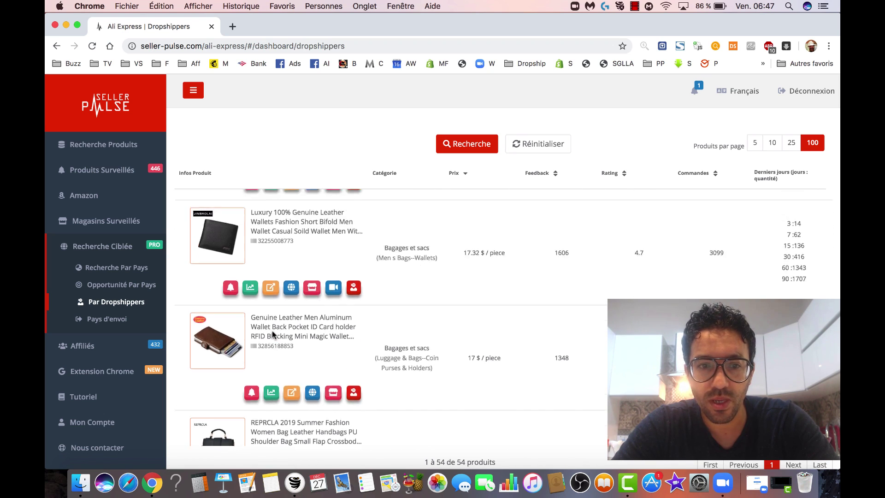
{"action": "scroll", "coordinate": [272, 334], "scroll_direction": "up", "scroll_amount": 5}
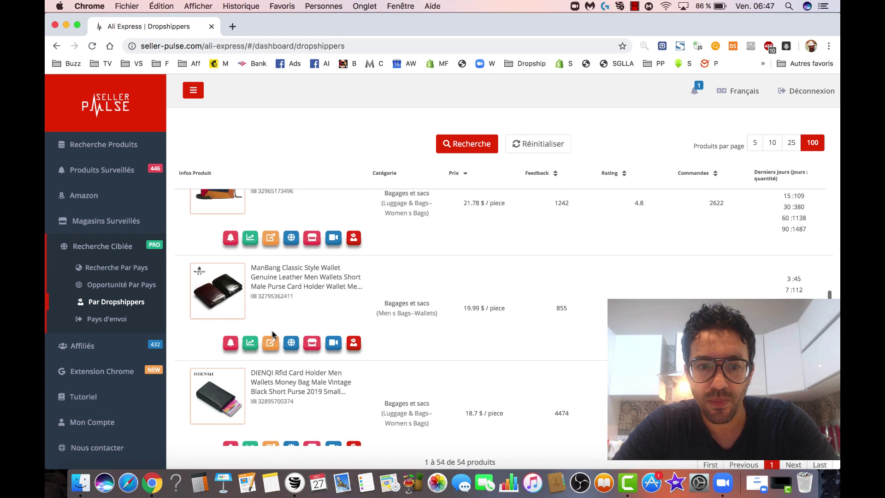
{"action": "scroll", "coordinate": [249, 242], "scroll_direction": "up", "scroll_amount": 5}
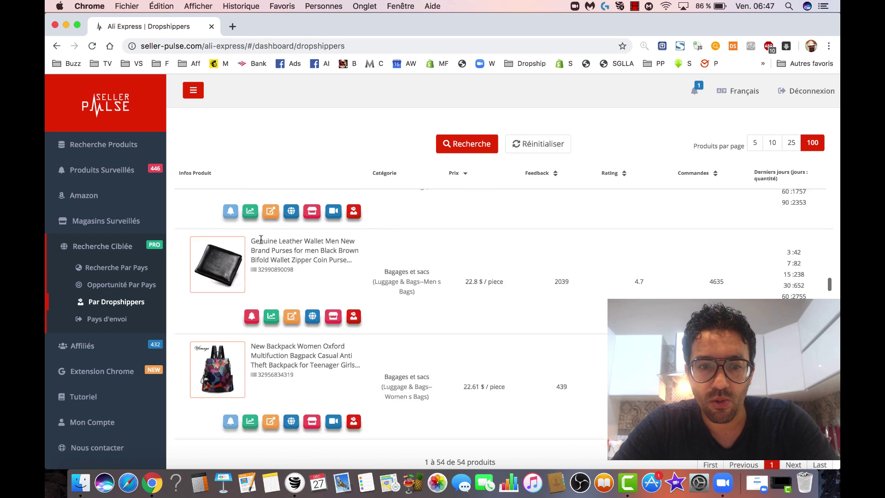
{"action": "left_click", "coordinate": [214, 229]}
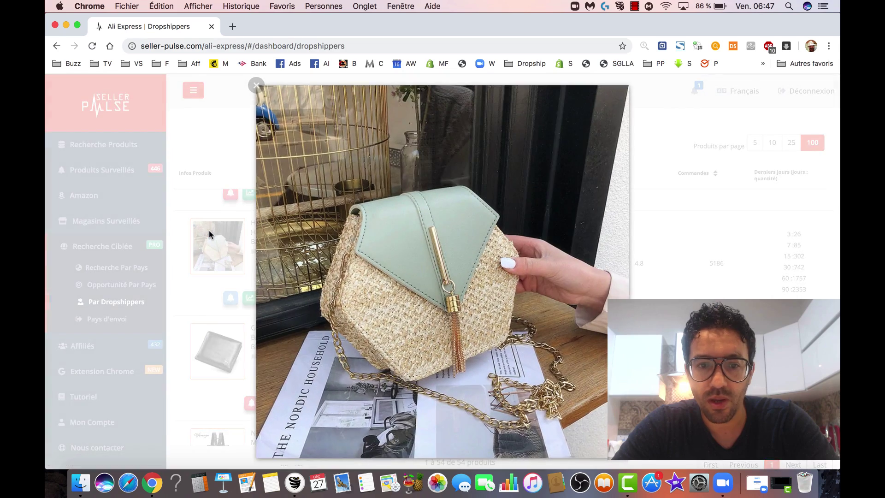
{"action": "left_click", "coordinate": [343, 324]}
Examine the Hexagon straw handbag's customer breakdown by country, focusing on France's share.
{"action": "left_click", "coordinate": [291, 299]}
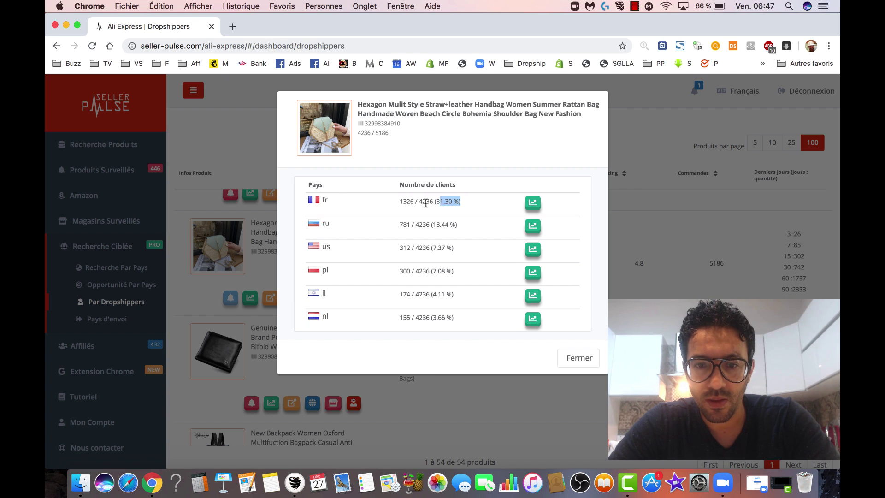
{"action": "left_click_drag", "start_coordinate": [425, 203], "coordinate": [350, 202]}
{"action": "left_click", "coordinate": [350, 198]}
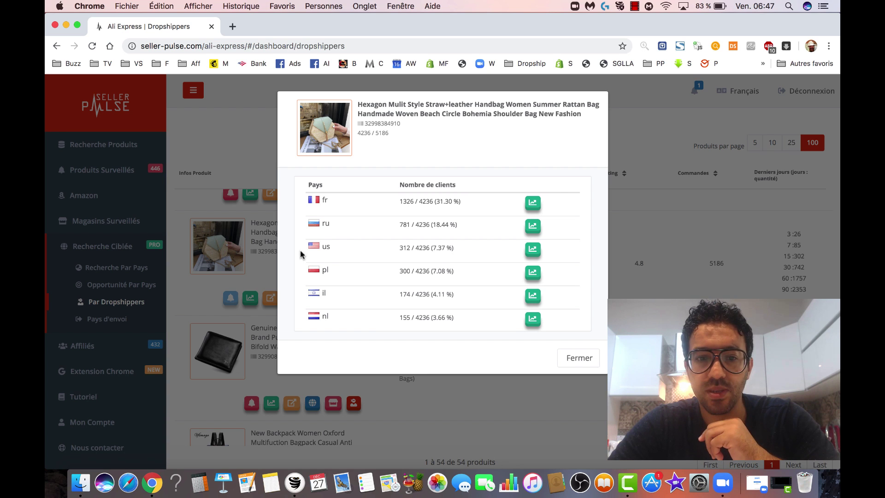
{"action": "left_click", "coordinate": [244, 246]}
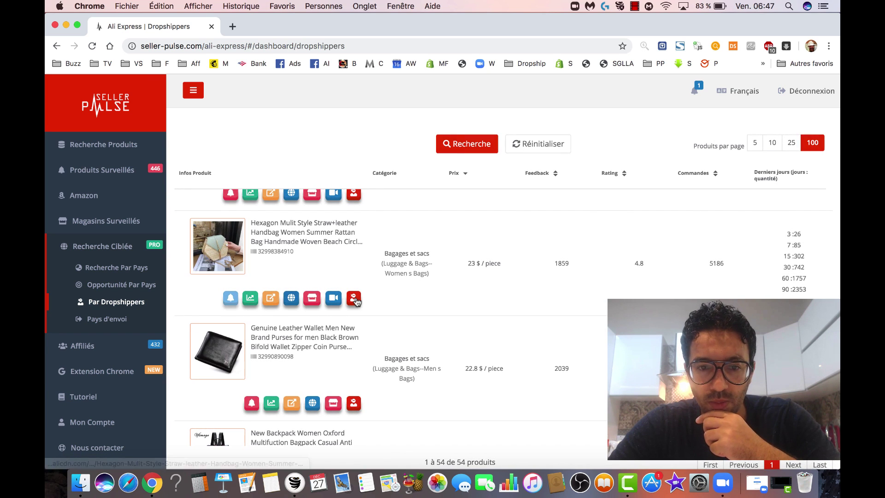
Review the list of dropshipper orders for the Hexagon straw handbag, including each order's country, quantity and date.
{"action": "left_click", "coordinate": [353, 298]}
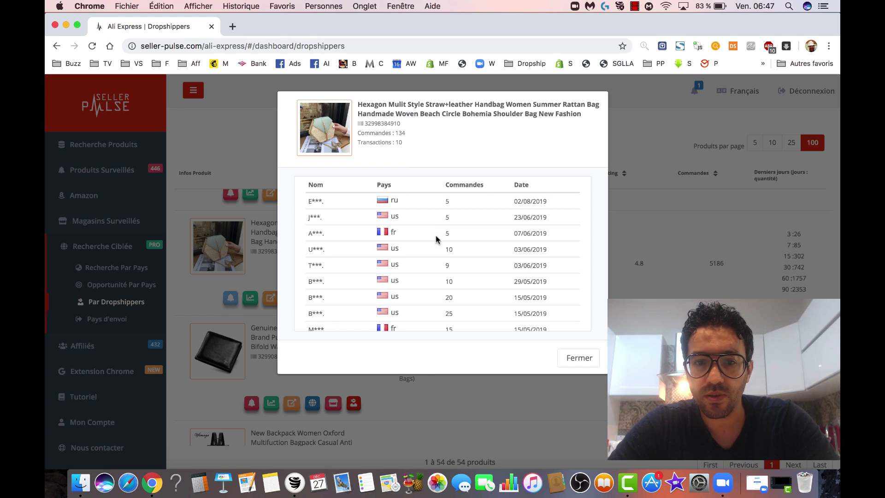
{"action": "scroll", "coordinate": [421, 293], "scroll_direction": "down", "scroll_amount": 2}
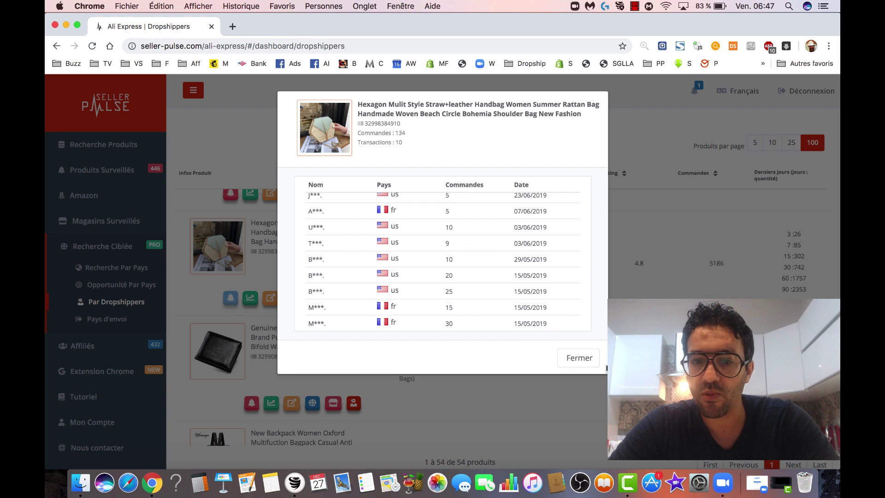
{"action": "left_click", "coordinate": [581, 359]}
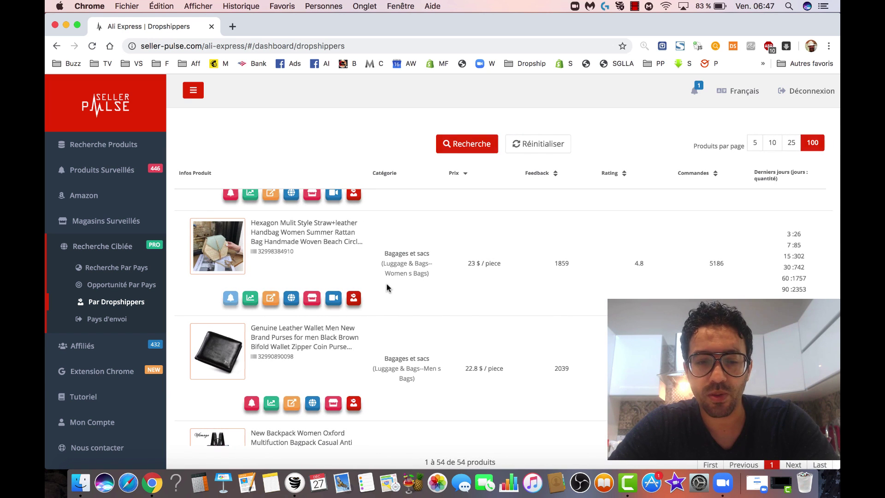
{"action": "left_click", "coordinate": [354, 300]}
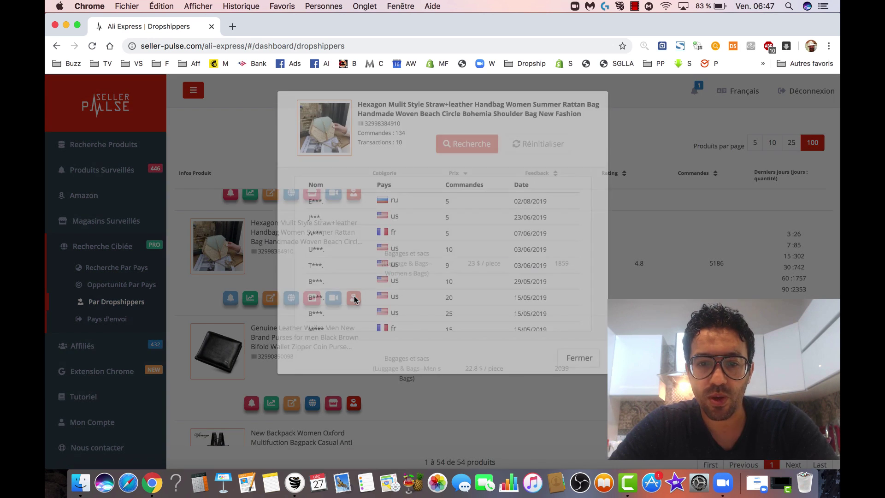
{"action": "left_click", "coordinate": [578, 358]}
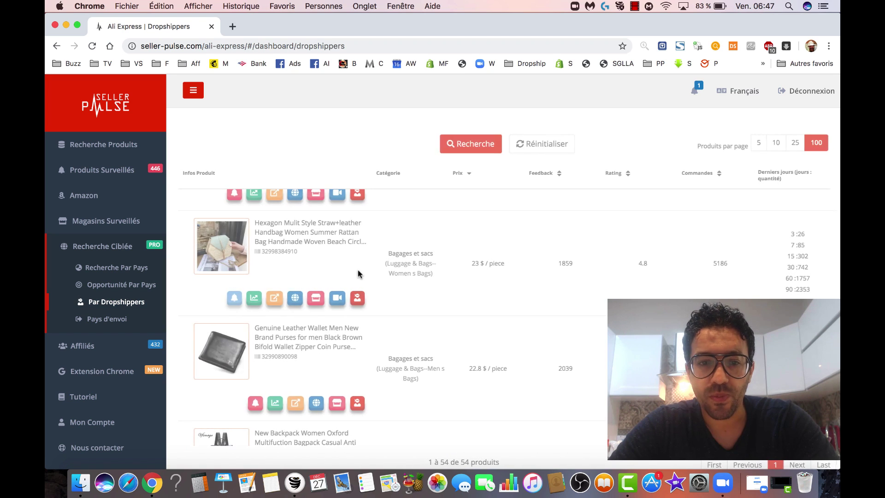
Open the Hexagon straw handbag's AliExpress product page and preview its colour variants, including White.
{"action": "left_click", "coordinate": [271, 297]}
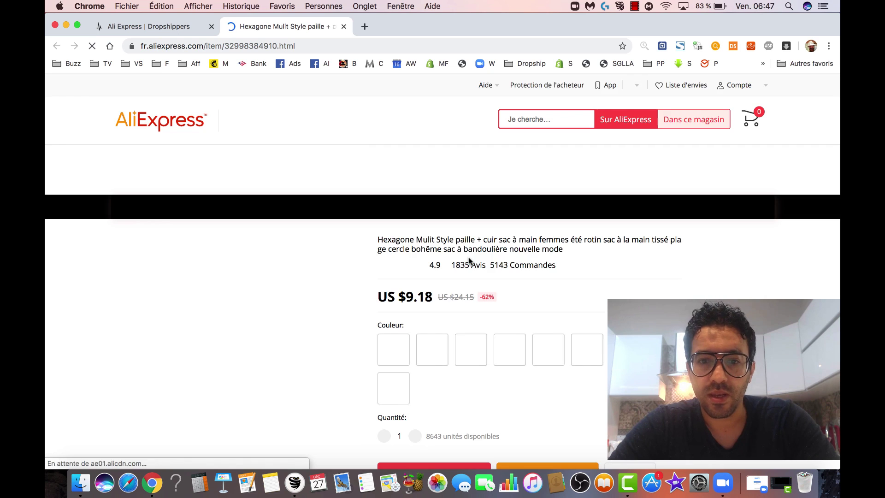
{"action": "scroll", "coordinate": [334, 217], "scroll_direction": "down", "scroll_amount": 3}
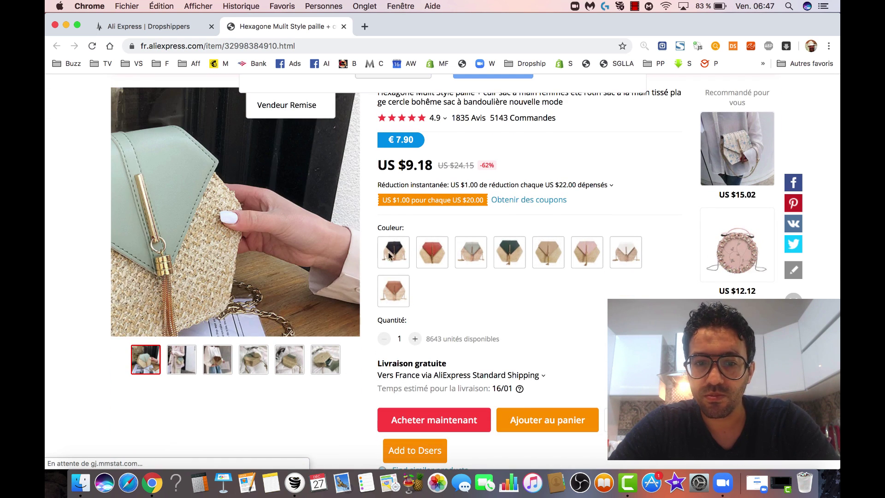
{"action": "left_click", "coordinate": [403, 255]}
{"action": "left_click", "coordinate": [432, 258]}
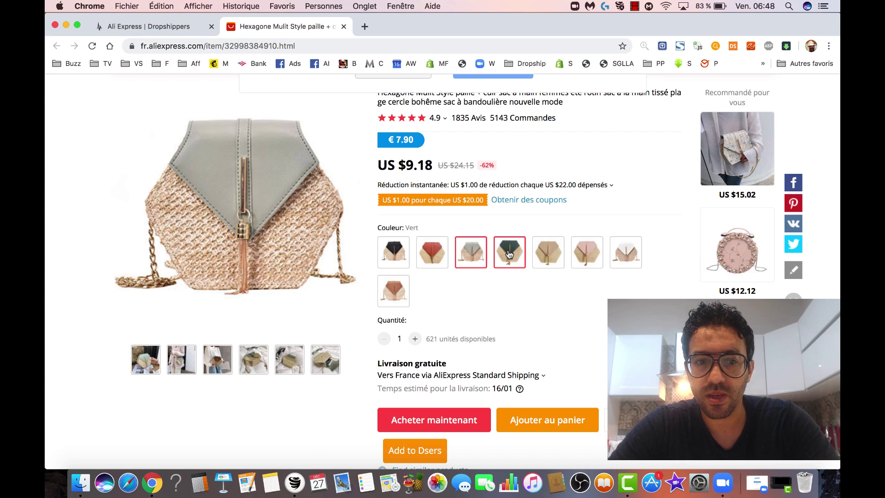
{"action": "left_click", "coordinate": [561, 258]}
{"action": "left_click", "coordinate": [585, 258]}
{"action": "left_click", "coordinate": [625, 258]}
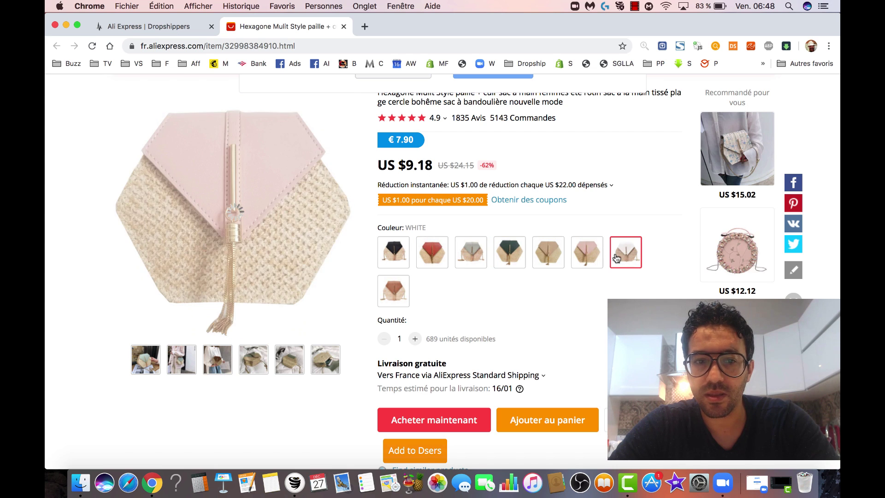
Look through the gallery photos of the handbag on its AliExpress page.
{"action": "scroll", "coordinate": [525, 320], "scroll_direction": "down", "scroll_amount": 4}
{"action": "scroll", "coordinate": [525, 320], "scroll_direction": "down", "scroll_amount": 3}
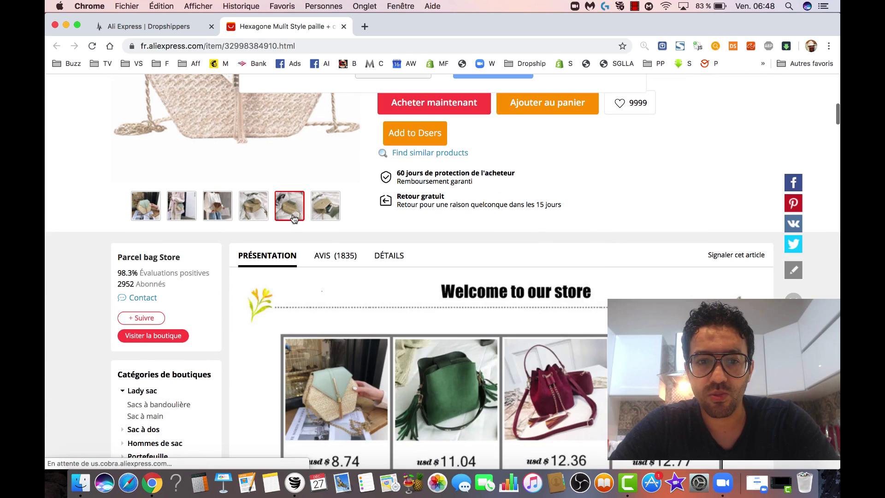
{"action": "scroll", "coordinate": [389, 239], "scroll_direction": "up", "scroll_amount": 3}
{"action": "scroll", "coordinate": [389, 239], "scroll_direction": "up", "scroll_amount": 1}
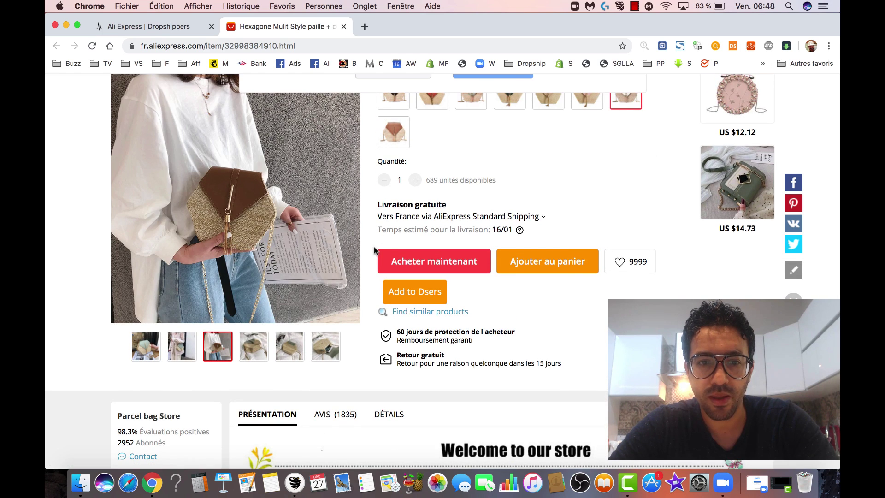
Examine the handbag's AliExpress presentation, including the store's other bags, product photos, delivery times by country, customer reviews and buyer questions.
{"action": "scroll", "coordinate": [368, 300], "scroll_direction": "down", "scroll_amount": 5}
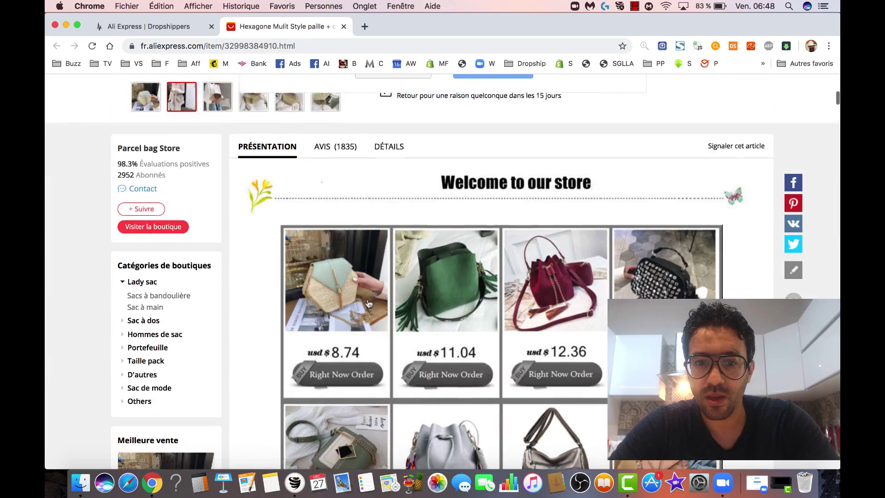
{"action": "scroll", "coordinate": [368, 303], "scroll_direction": "down", "scroll_amount": 5}
{"action": "scroll", "coordinate": [518, 318], "scroll_direction": "up", "scroll_amount": 2}
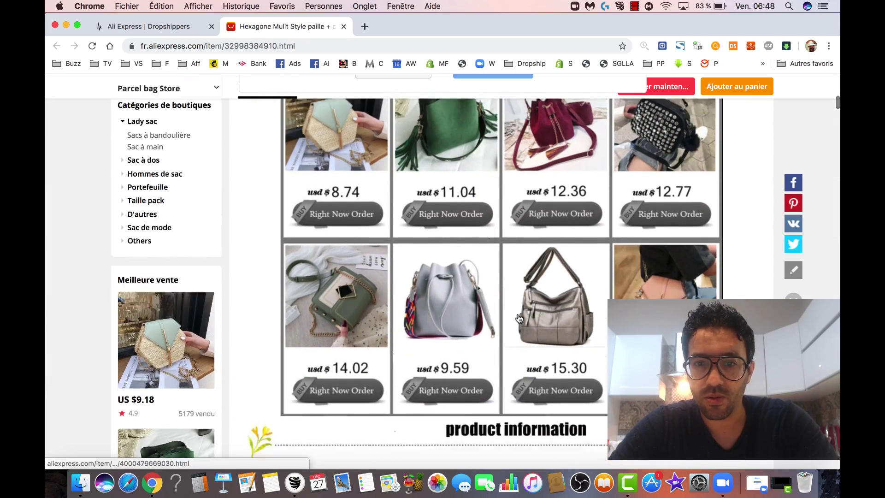
{"action": "scroll", "coordinate": [519, 318], "scroll_direction": "down", "scroll_amount": 15}
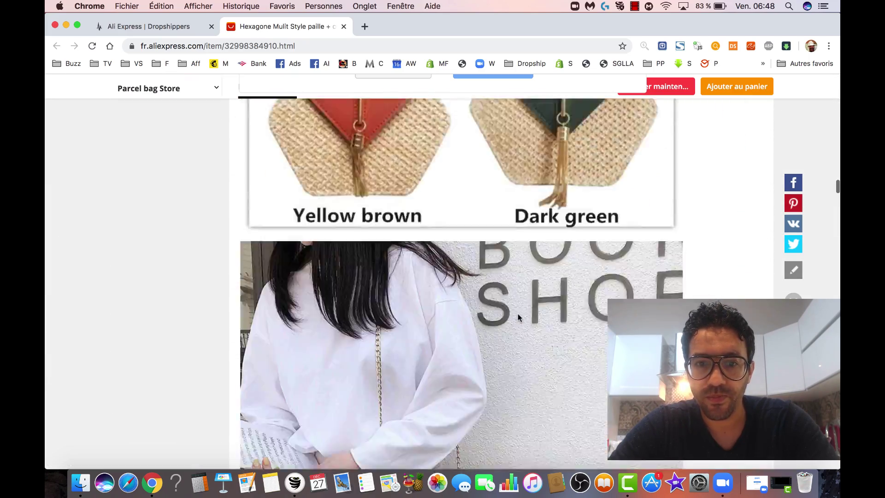
{"action": "scroll", "coordinate": [518, 314], "scroll_direction": "down", "scroll_amount": 20}
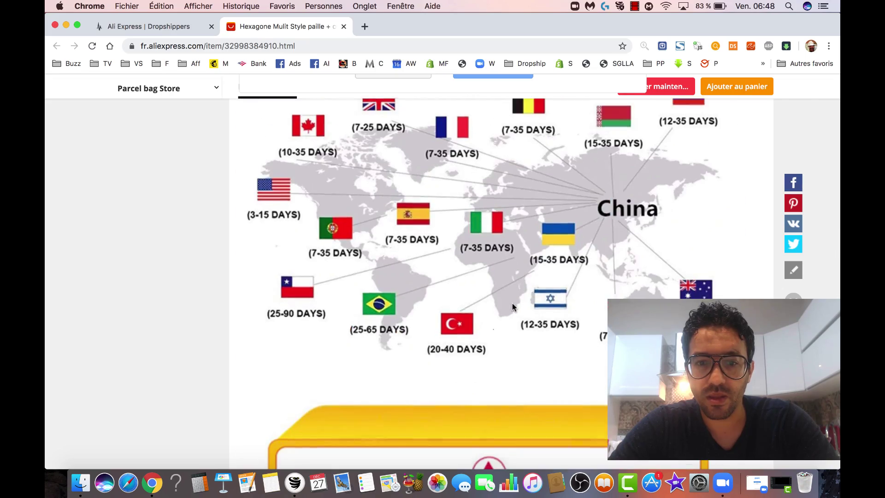
{"action": "scroll", "coordinate": [513, 303], "scroll_direction": "down", "scroll_amount": 3}
{"action": "scroll", "coordinate": [512, 302], "scroll_direction": "up", "scroll_amount": 15}
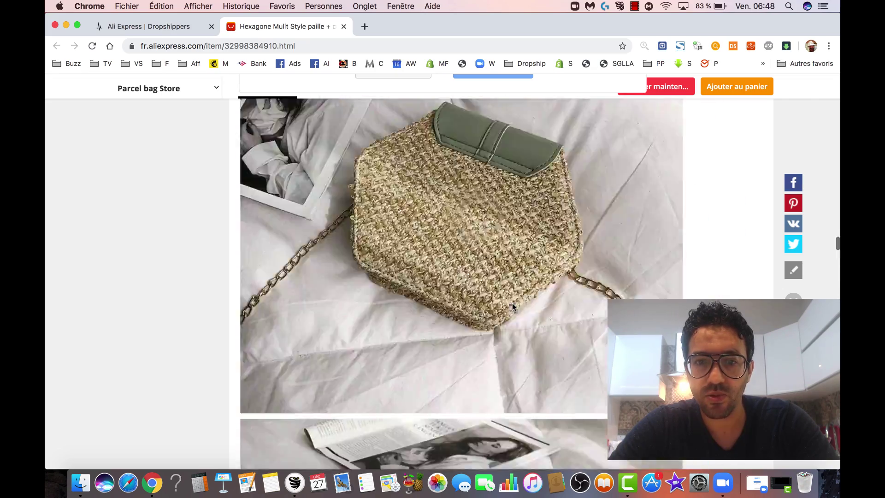
{"action": "scroll", "coordinate": [512, 303], "scroll_direction": "up", "scroll_amount": 8}
{"action": "scroll", "coordinate": [512, 303], "scroll_direction": "down", "scroll_amount": 8}
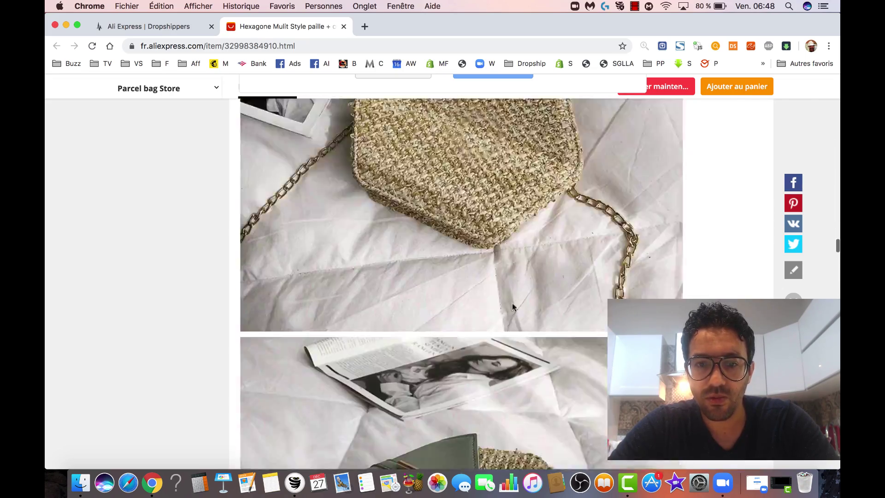
{"action": "scroll", "coordinate": [512, 303], "scroll_direction": "down", "scroll_amount": 15}
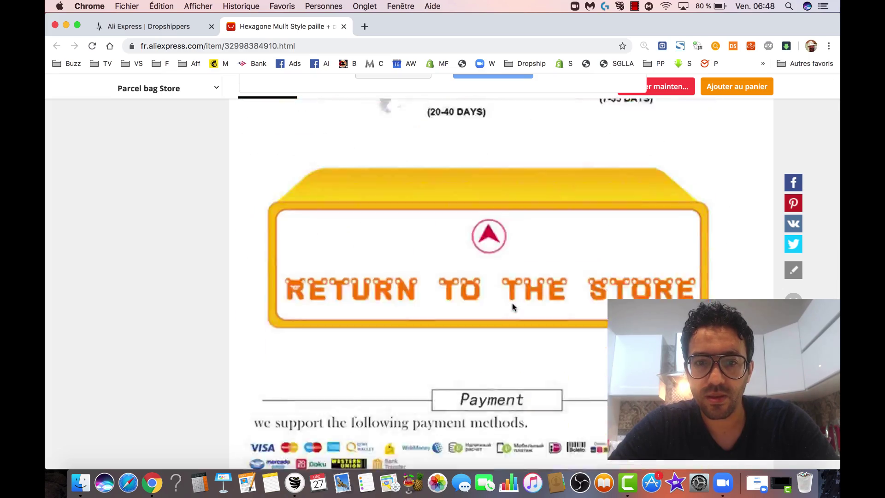
{"action": "scroll", "coordinate": [512, 304], "scroll_direction": "down", "scroll_amount": 20}
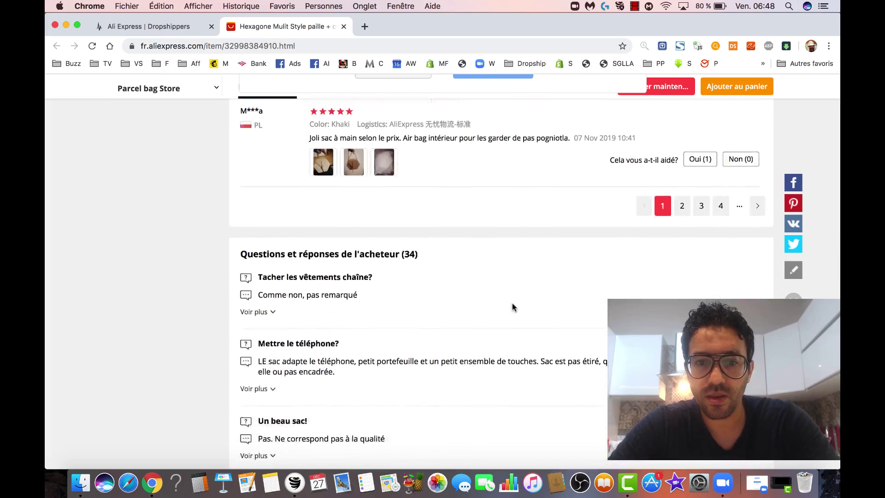
Filter the handbag's customer reviews to those with photos and enlarge the first reviewer's pictures of the brown bag.
{"action": "scroll", "coordinate": [512, 308], "scroll_direction": "up", "scroll_amount": 10}
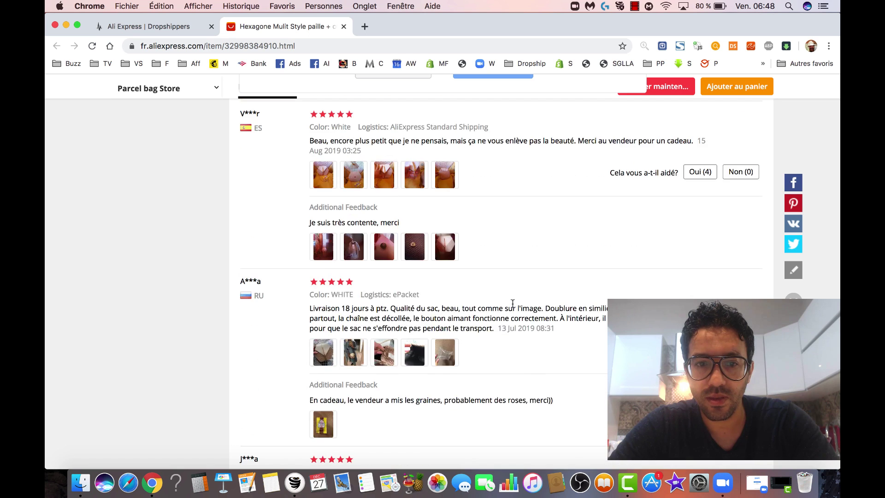
{"action": "scroll", "coordinate": [512, 304], "scroll_direction": "up", "scroll_amount": 5}
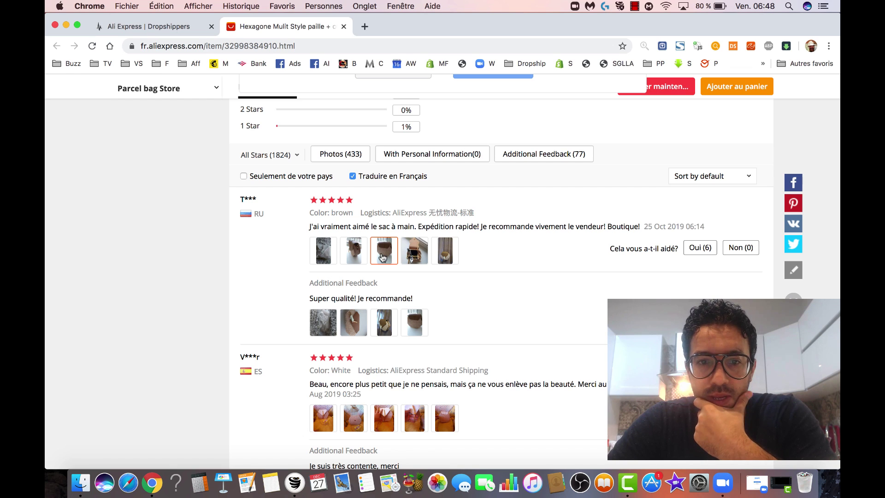
{"action": "left_click", "coordinate": [331, 151]}
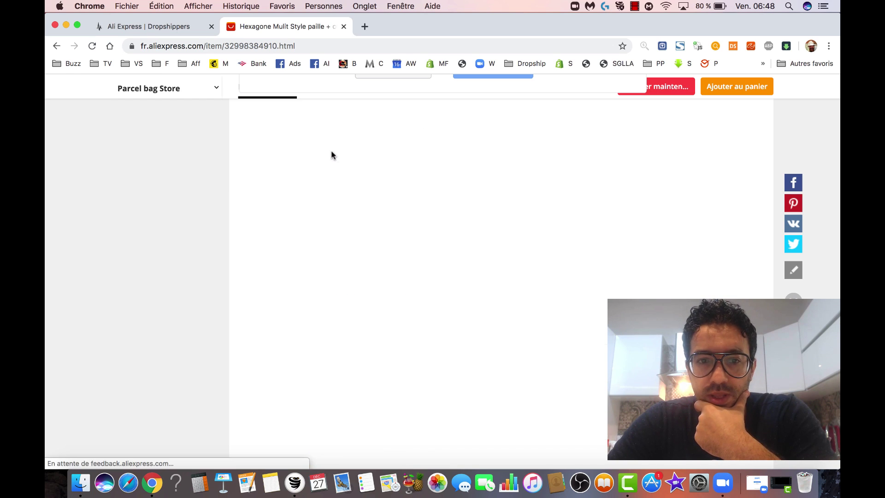
{"action": "left_click", "coordinate": [414, 251]}
{"action": "left_click", "coordinate": [444, 257]}
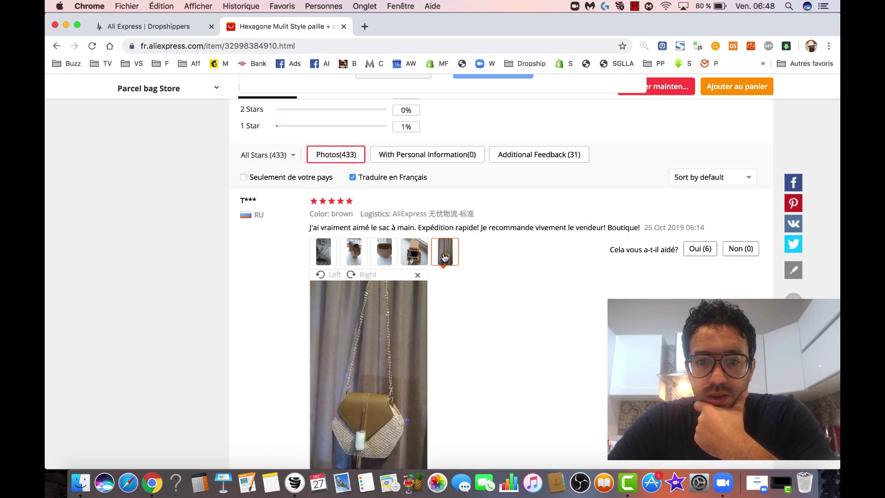
{"action": "left_click", "coordinate": [394, 254]}
{"action": "scroll", "coordinate": [392, 258], "scroll_direction": "down", "scroll_amount": 5}
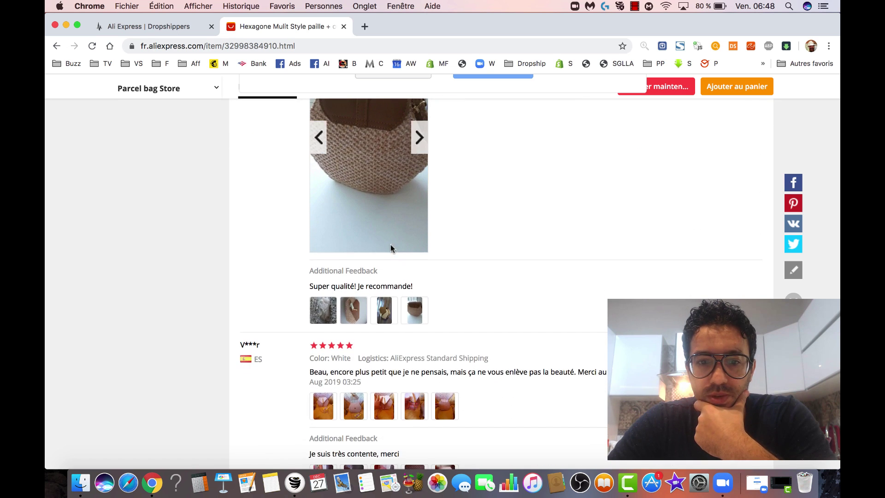
{"action": "left_click", "coordinate": [387, 304]}
{"action": "scroll", "coordinate": [387, 302], "scroll_direction": "down", "scroll_amount": 10}
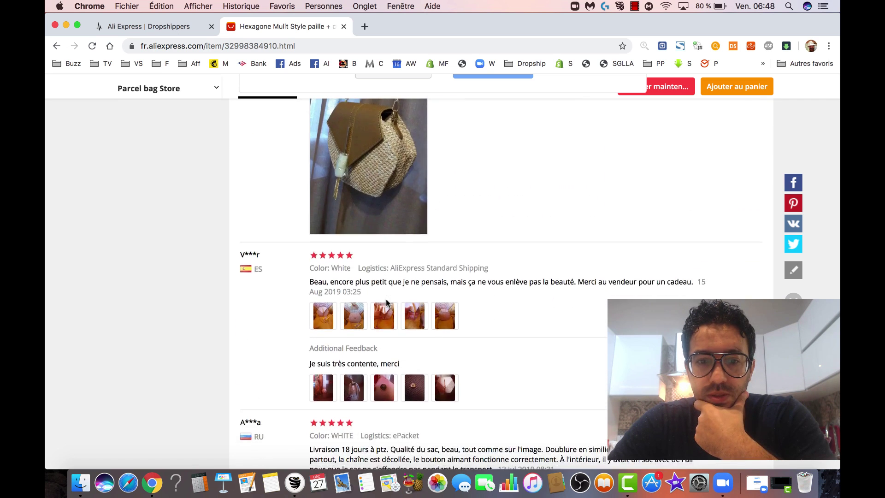
Look through customer photos of the white and black bags and skim the remaining photo reviews.
{"action": "left_click", "coordinate": [382, 350]}
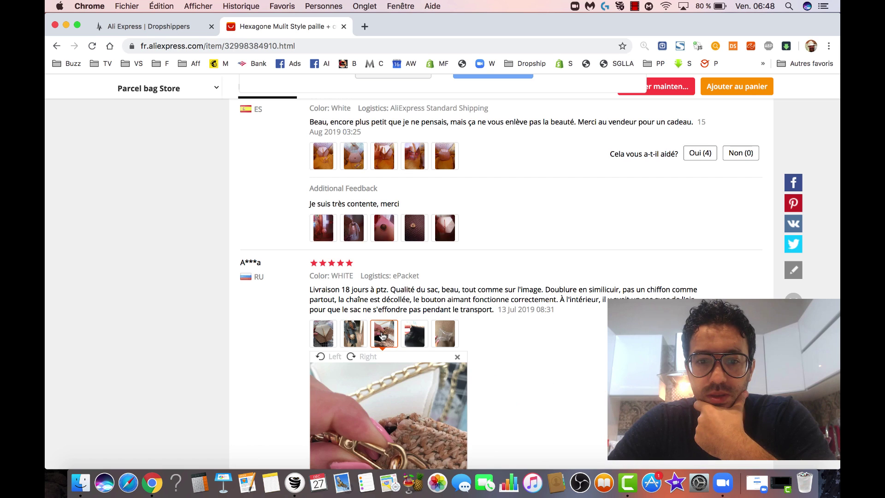
{"action": "scroll", "coordinate": [382, 341], "scroll_direction": "down", "scroll_amount": 8}
{"action": "scroll", "coordinate": [382, 335], "scroll_direction": "down", "scroll_amount": 1}
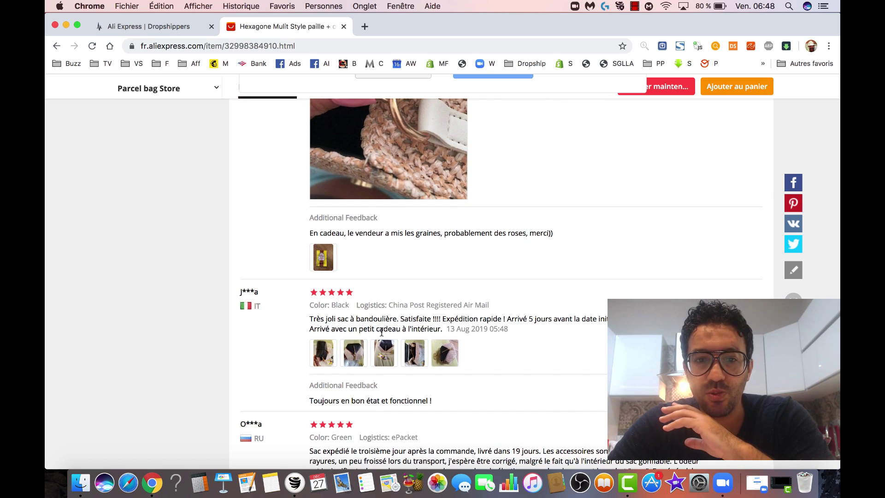
{"action": "left_click", "coordinate": [379, 363]}
{"action": "scroll", "coordinate": [435, 308], "scroll_direction": "down", "scroll_amount": 10}
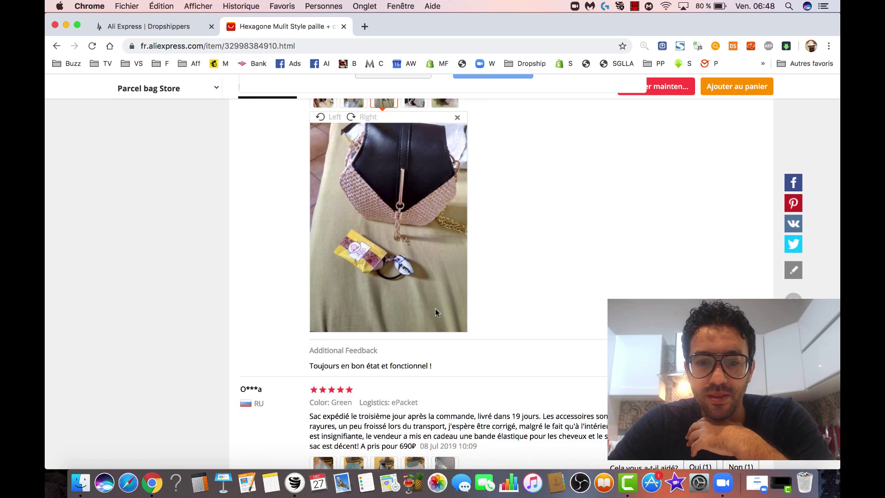
{"action": "scroll", "coordinate": [437, 313], "scroll_direction": "down", "scroll_amount": 5}
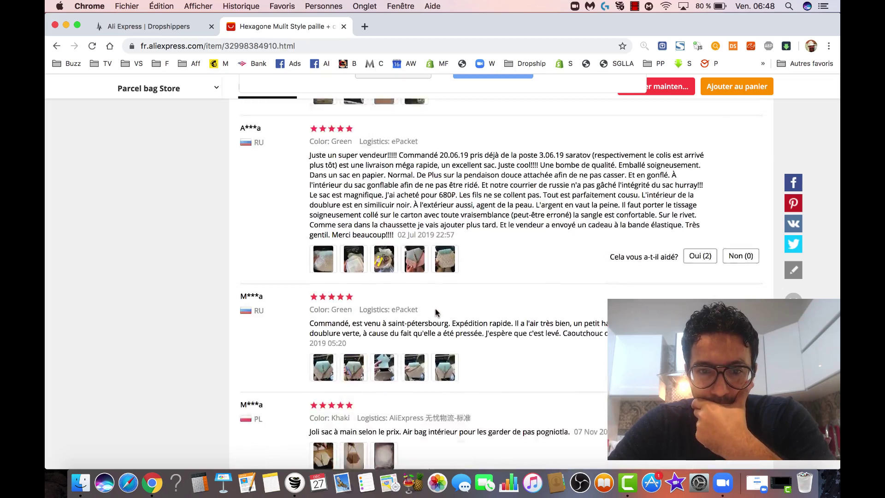
{"action": "scroll", "coordinate": [436, 309], "scroll_direction": "up", "scroll_amount": 12}
{"action": "scroll", "coordinate": [436, 314], "scroll_direction": "up", "scroll_amount": 15}
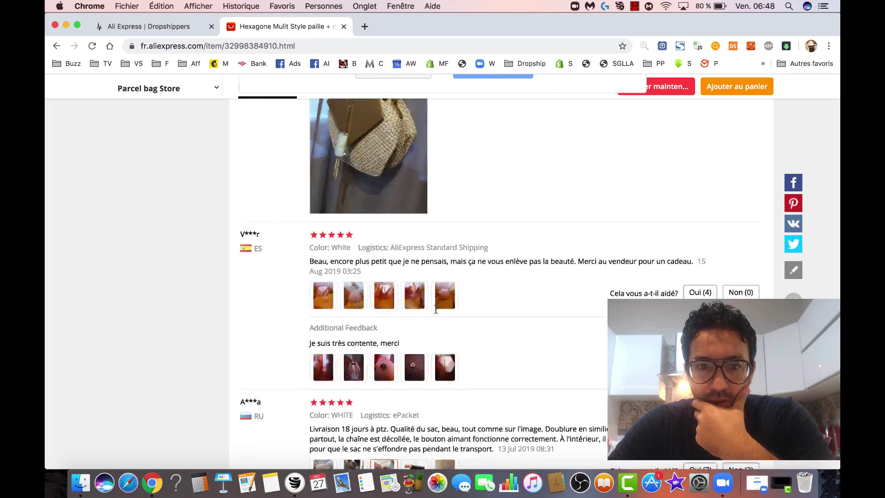
{"action": "scroll", "coordinate": [437, 314], "scroll_direction": "down", "scroll_amount": 4}
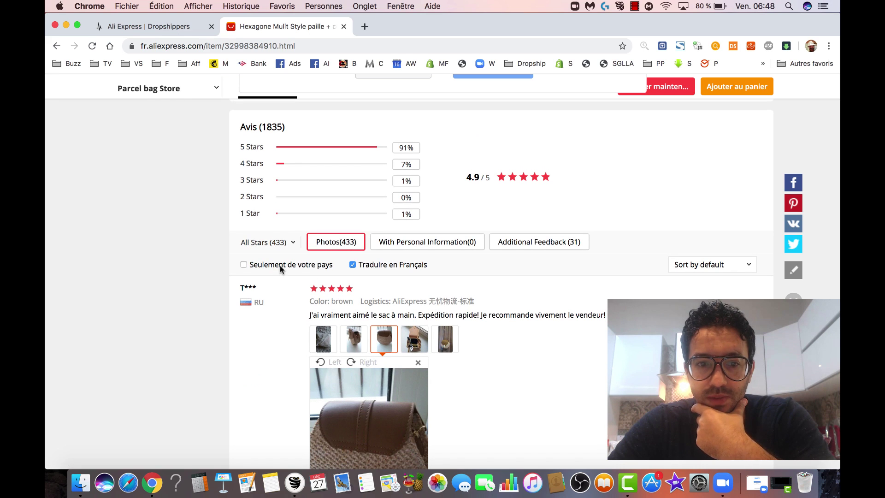
Restrict the photo reviews to your own country and view the first French reviewer's pictures of the brown bag.
{"action": "left_click", "coordinate": [280, 269]}
{"action": "scroll", "coordinate": [426, 303], "scroll_direction": "down", "scroll_amount": 1}
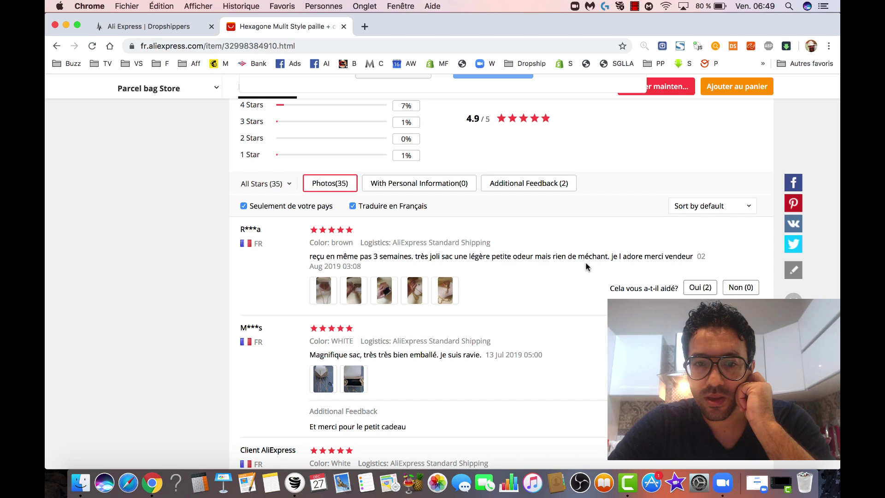
{"action": "left_click", "coordinate": [359, 292]}
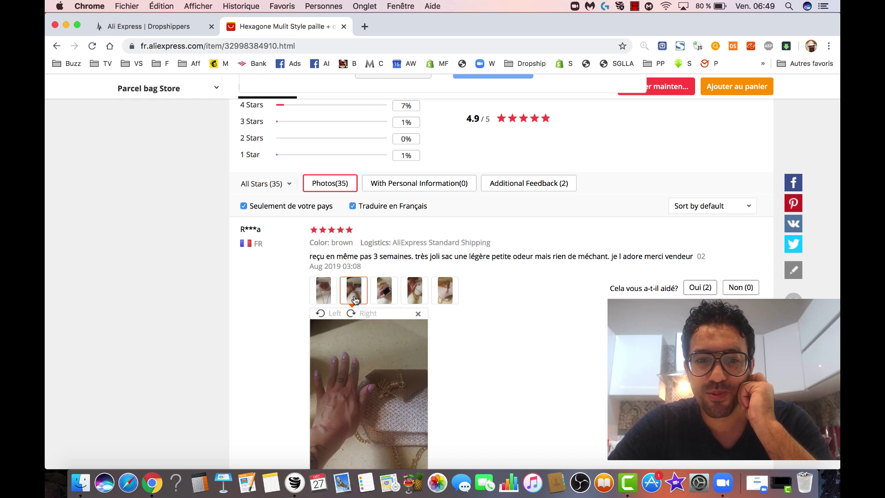
{"action": "scroll", "coordinate": [399, 344], "scroll_direction": "down", "scroll_amount": 3}
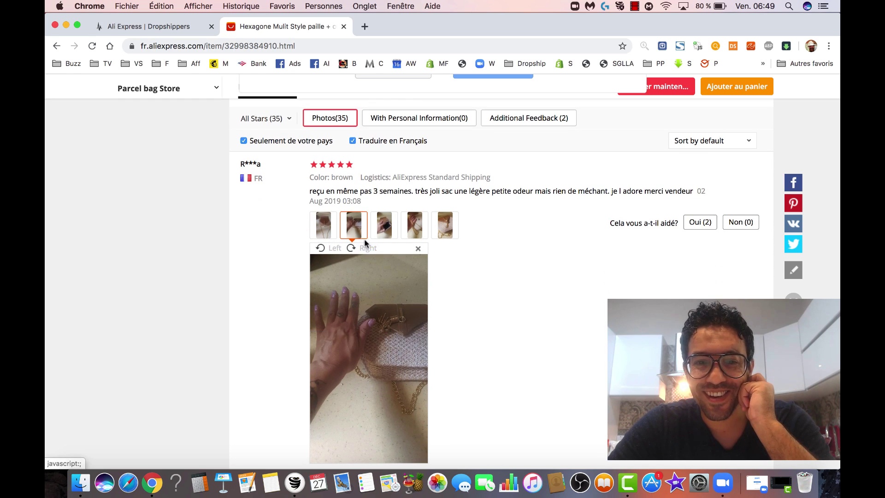
{"action": "left_click", "coordinate": [377, 233]}
{"action": "mouse_move", "coordinate": [390, 325]}
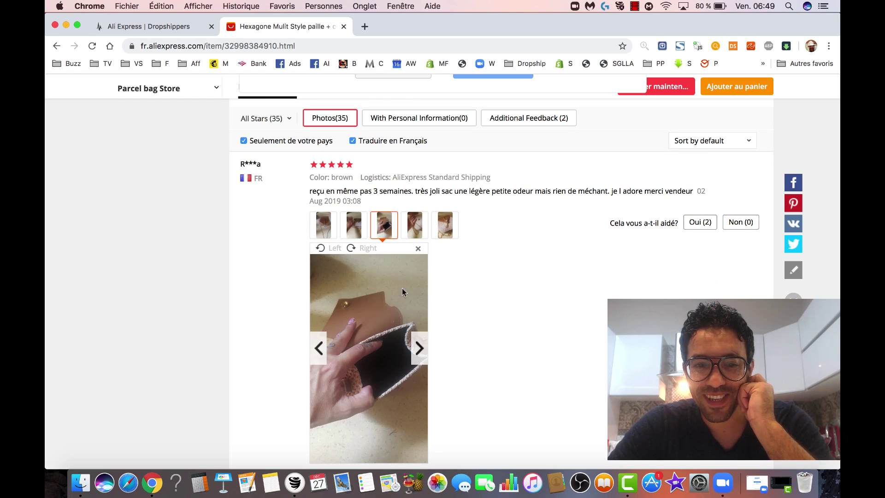
{"action": "left_click", "coordinate": [319, 347]}
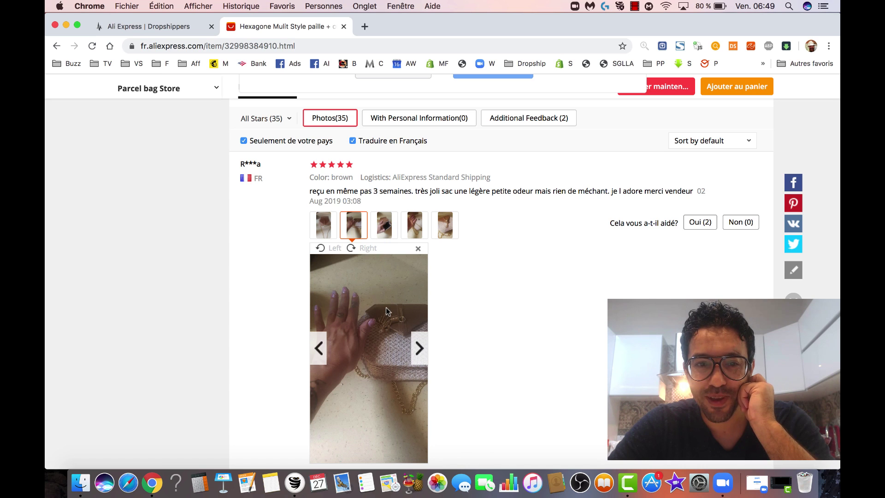
{"action": "left_click", "coordinate": [411, 225]}
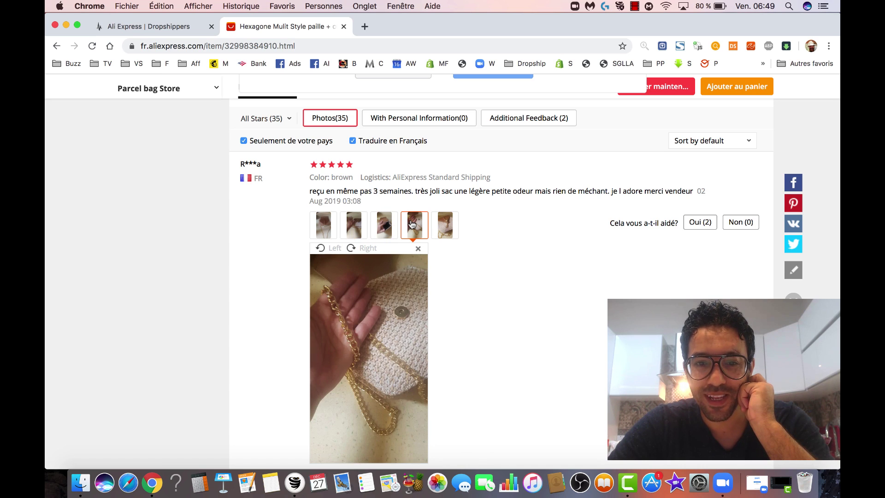
{"action": "left_click", "coordinate": [439, 224]}
{"action": "scroll", "coordinate": [438, 225], "scroll_direction": "down", "scroll_amount": 3}
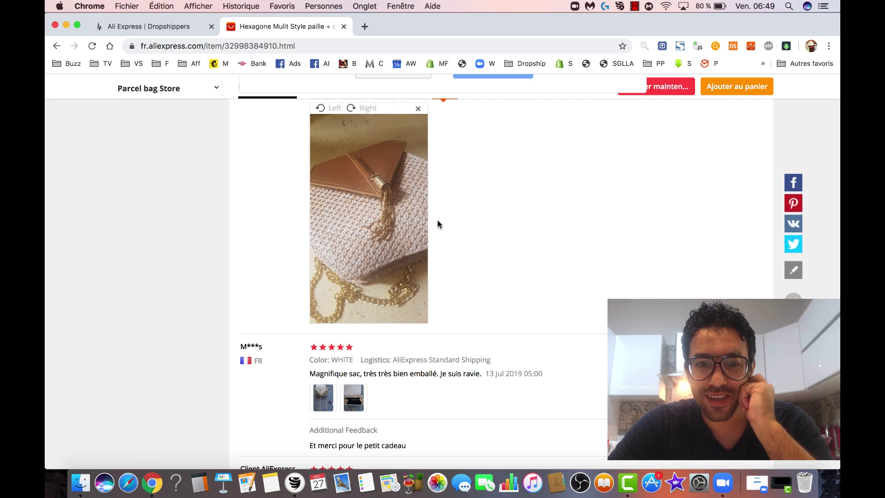
Browse the next French reviews and enlarge the three customer photos of the black bag.
{"action": "scroll", "coordinate": [437, 224], "scroll_direction": "down", "scroll_amount": 5}
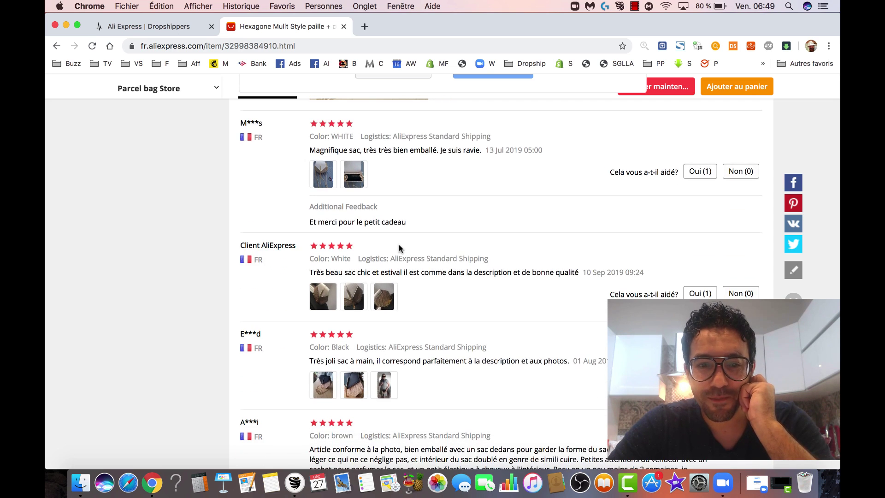
{"action": "scroll", "coordinate": [399, 249], "scroll_direction": "down", "scroll_amount": 4}
{"action": "scroll", "coordinate": [398, 247], "scroll_direction": "up", "scroll_amount": 2}
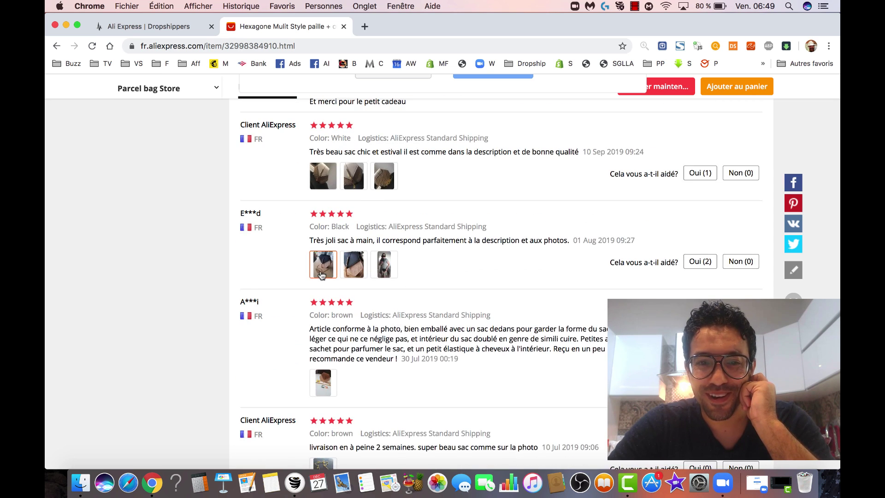
{"action": "left_click", "coordinate": [322, 275]}
{"action": "left_click", "coordinate": [353, 266]}
{"action": "left_click", "coordinate": [376, 266]}
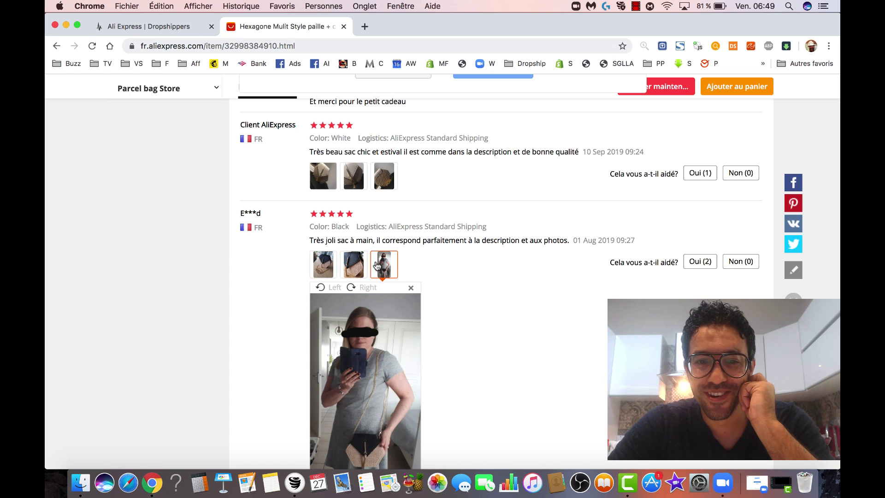
{"action": "scroll", "coordinate": [376, 266], "scroll_direction": "down", "scroll_amount": 3}
{"action": "scroll", "coordinate": [354, 245], "scroll_direction": "down", "scroll_amount": 4}
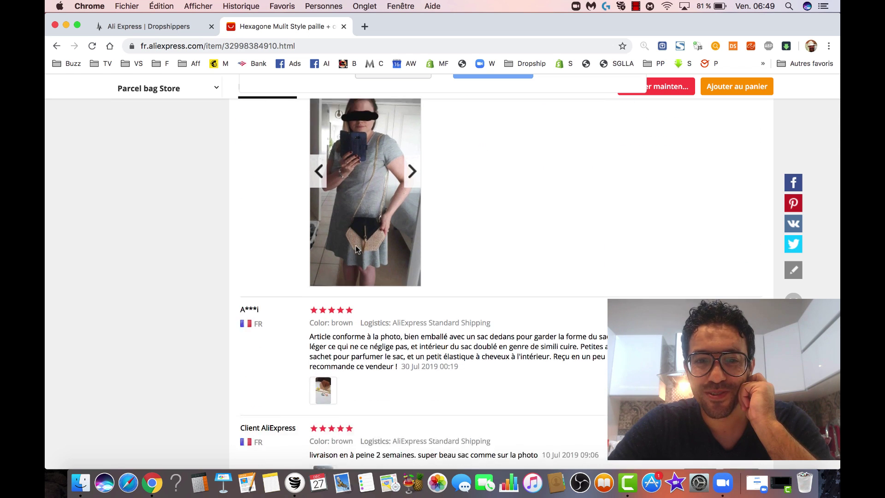
Enlarge the customer photos in the three consecutive French reviews of the brown bag that follow.
{"action": "left_click", "coordinate": [325, 283]}
{"action": "scroll", "coordinate": [328, 283], "scroll_direction": "down", "scroll_amount": 7}
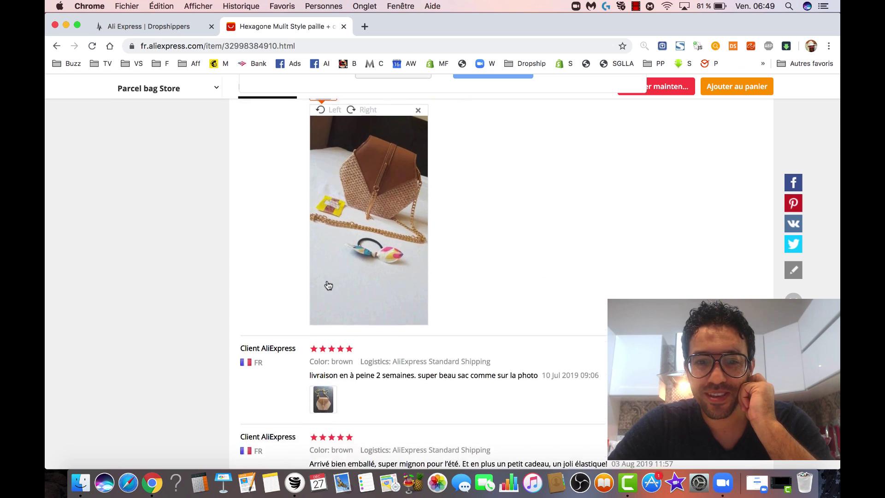
{"action": "left_click", "coordinate": [323, 212]}
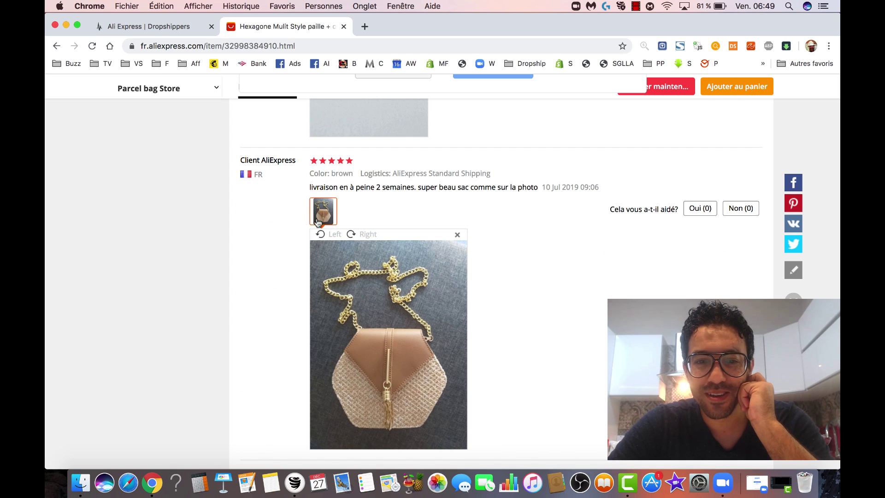
{"action": "scroll", "coordinate": [337, 310], "scroll_direction": "down", "scroll_amount": 4}
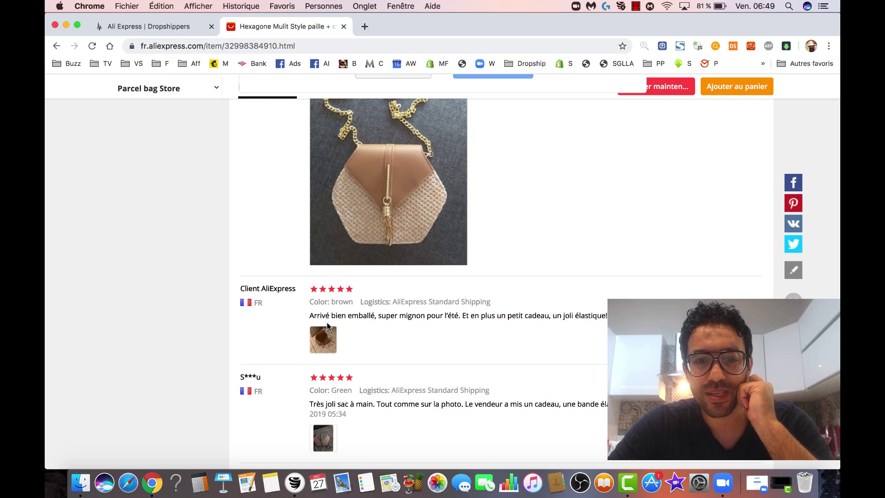
{"action": "left_click", "coordinate": [326, 334]}
{"action": "scroll", "coordinate": [449, 304], "scroll_direction": "down", "scroll_amount": 5}
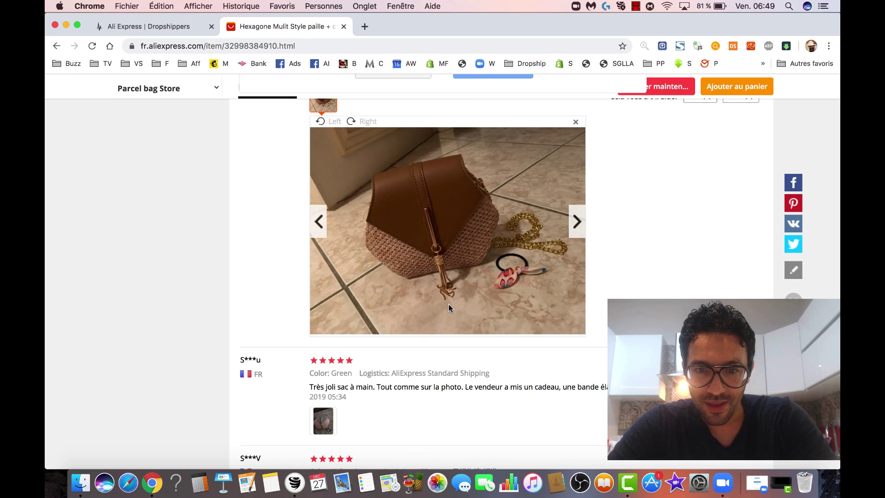
View the customer photos in the last French reviews on the page, down to the brown bag delivered in 12 days.
{"action": "scroll", "coordinate": [449, 304], "scroll_direction": "down", "scroll_amount": 3}
{"action": "left_click", "coordinate": [323, 362]}
{"action": "scroll", "coordinate": [411, 322], "scroll_direction": "down", "scroll_amount": 5}
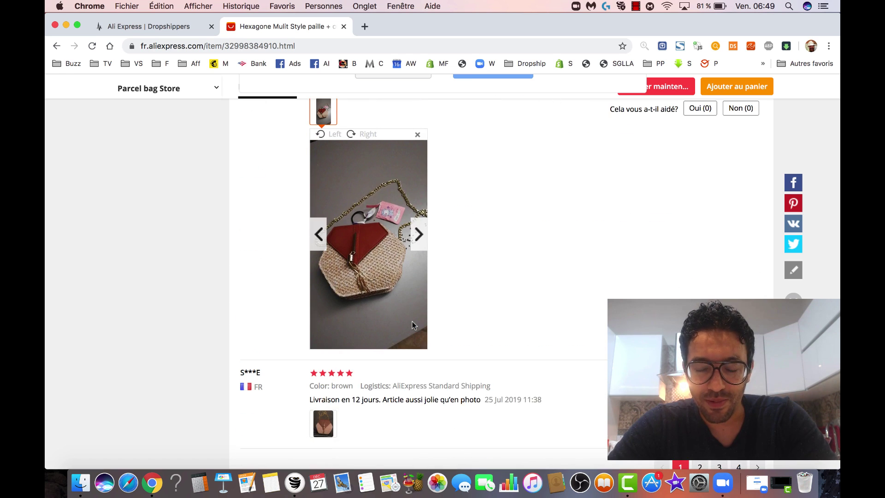
{"action": "left_click", "coordinate": [325, 420]}
{"action": "scroll", "coordinate": [381, 306], "scroll_direction": "down", "scroll_amount": 1}
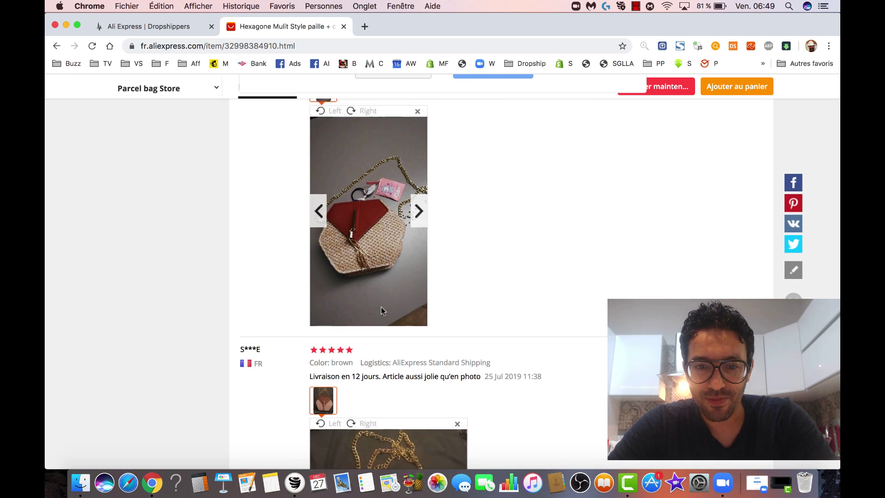
{"action": "scroll", "coordinate": [380, 306], "scroll_direction": "down", "scroll_amount": 10}
{"action": "scroll", "coordinate": [381, 306], "scroll_direction": "up", "scroll_amount": 5}
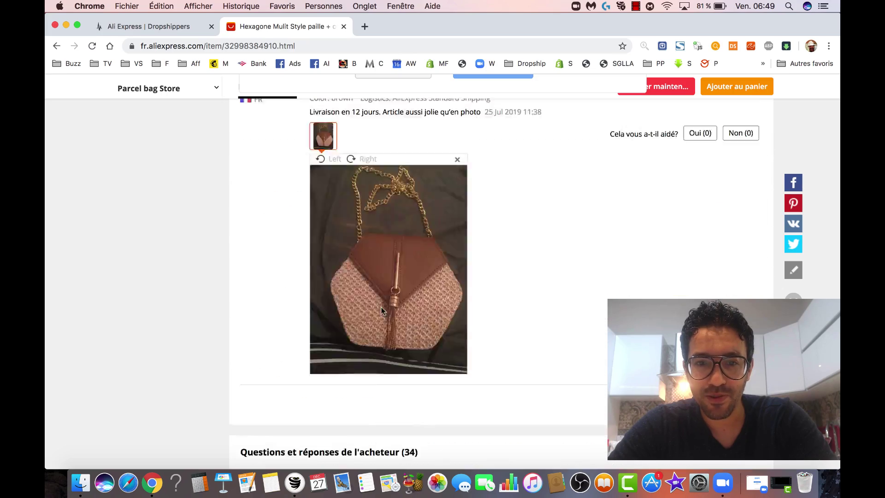
Look over the store's new arrivals and the handbag's presentation photos below the reviews.
{"action": "scroll", "coordinate": [381, 306], "scroll_direction": "down", "scroll_amount": 8}
{"action": "scroll", "coordinate": [381, 310], "scroll_direction": "up", "scroll_amount": 5}
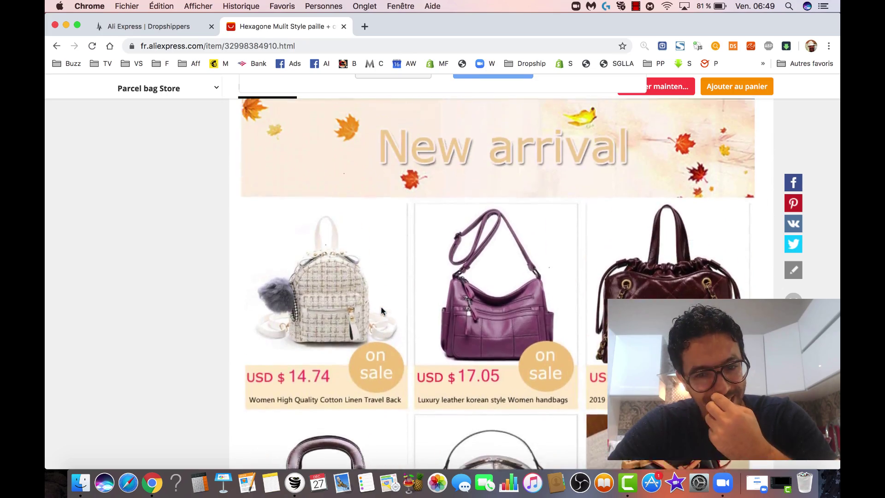
{"action": "scroll", "coordinate": [381, 310], "scroll_direction": "down", "scroll_amount": 20}
{"action": "scroll", "coordinate": [381, 310], "scroll_direction": "down", "scroll_amount": 5}
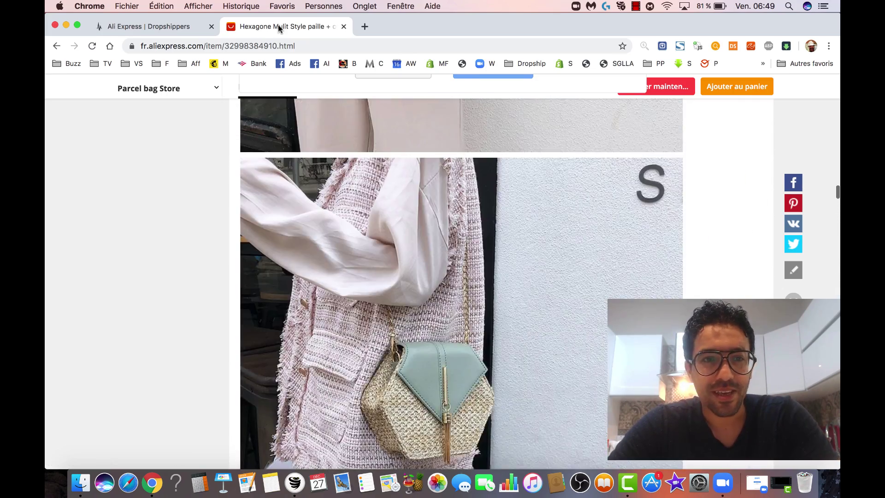
Switch back to Seller Pulse, skim the dropshipper product results, and open the Pays d'envoi search.
{"action": "left_click", "coordinate": [159, 30]}
{"action": "scroll", "coordinate": [449, 313], "scroll_direction": "down", "scroll_amount": 3}
{"action": "scroll", "coordinate": [449, 314], "scroll_direction": "up", "scroll_amount": 2}
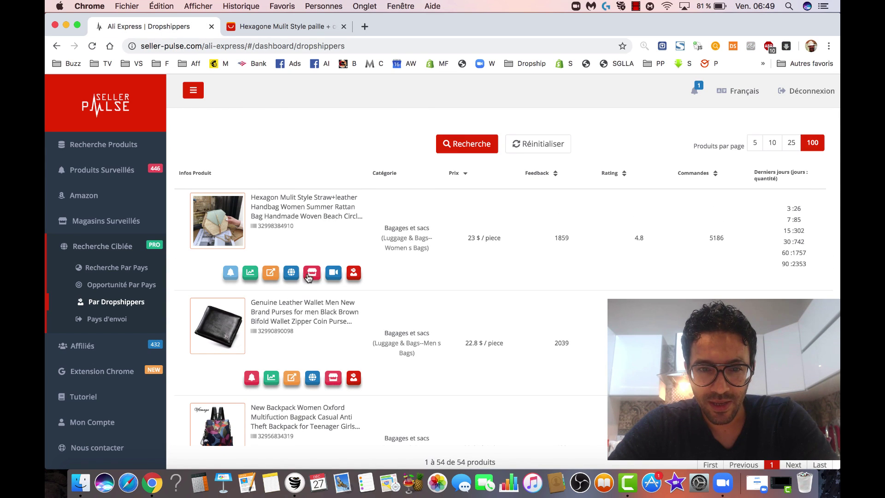
{"action": "scroll", "coordinate": [343, 348], "scroll_direction": "down", "scroll_amount": 15}
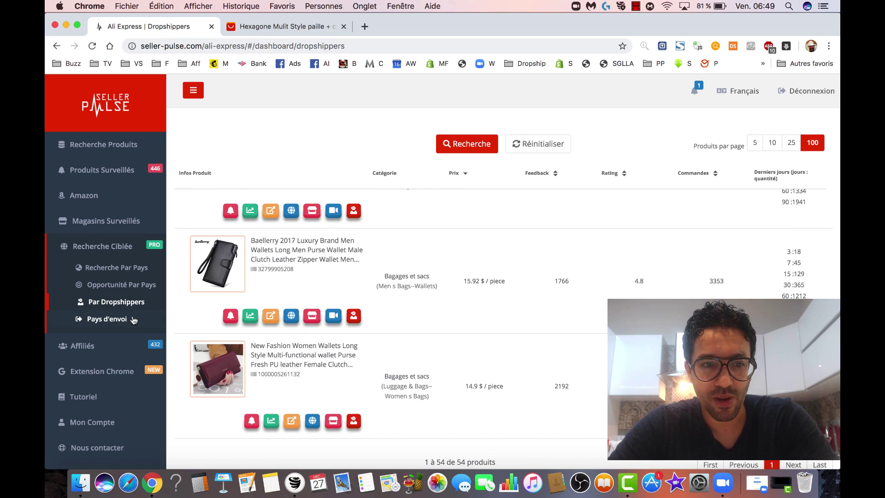
{"action": "left_click", "coordinate": [118, 322]}
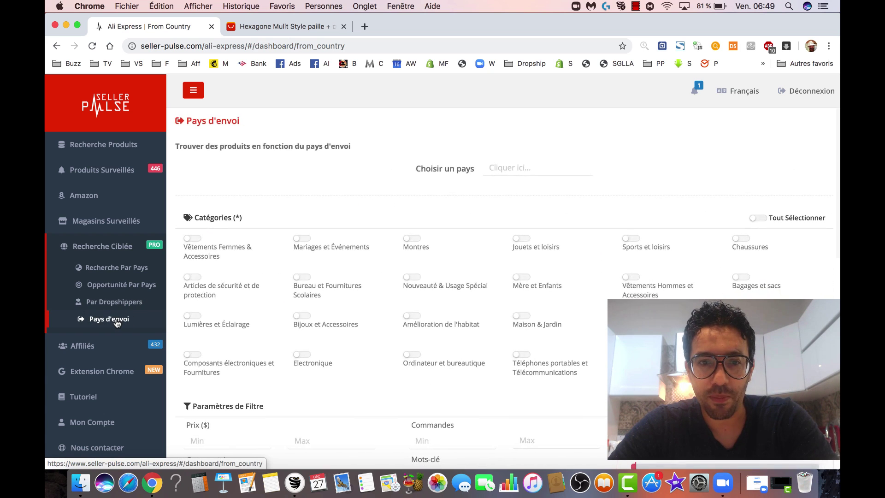
{"action": "left_click", "coordinate": [516, 159]}
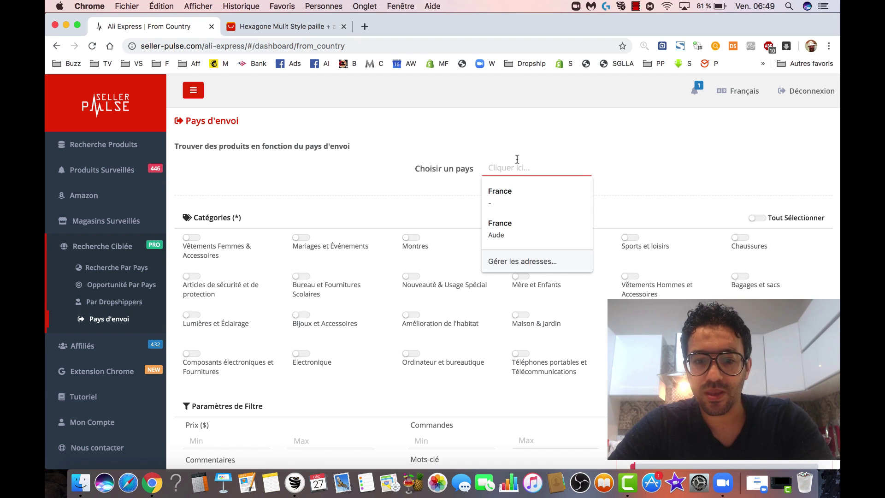
{"action": "type", "text": "f"}
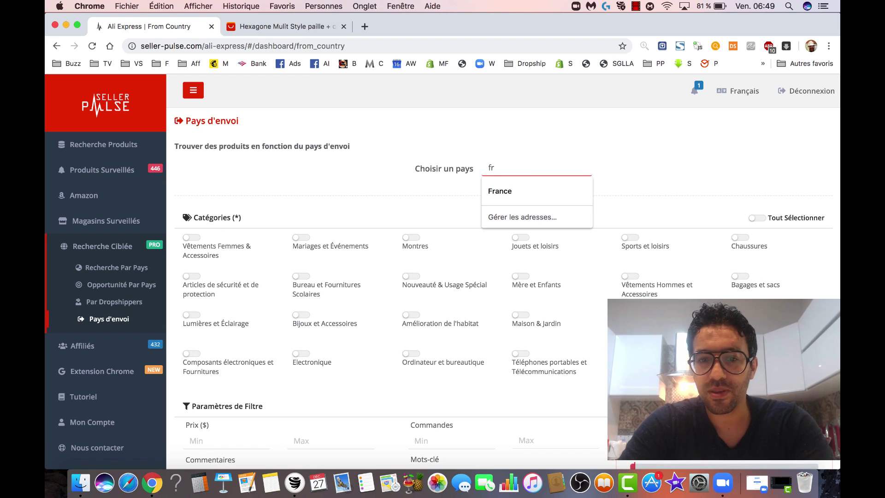
{"action": "type", "text": "r"}
{"action": "key", "text": "BackSpace"}
{"action": "key", "text": "BackSpace"}
Search for products shipped from FR in the Bagages et sacs category.
{"action": "left_click", "coordinate": [510, 170]}
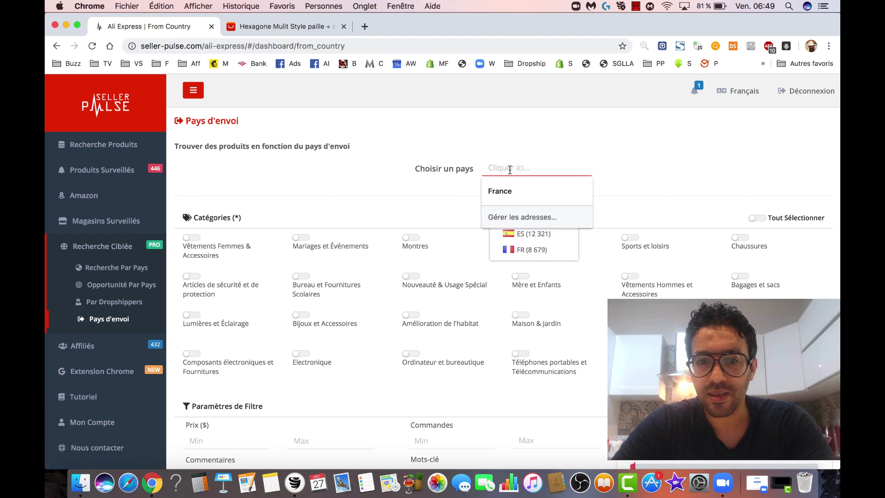
{"action": "left_click", "coordinate": [521, 249]}
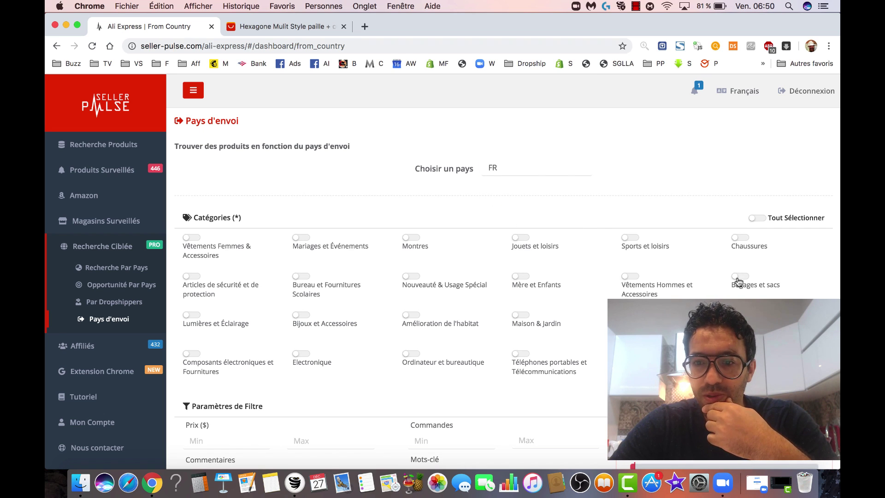
{"action": "scroll", "coordinate": [505, 200], "scroll_direction": "down", "scroll_amount": 5}
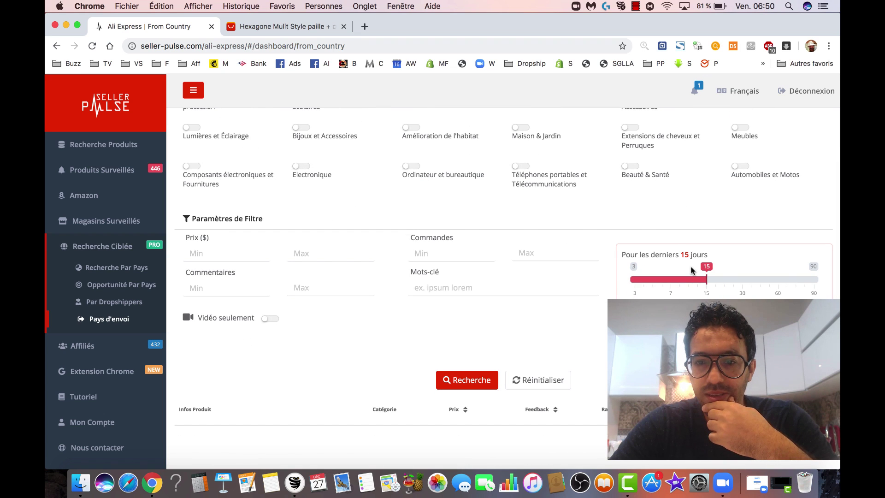
{"action": "left_click", "coordinate": [442, 389]}
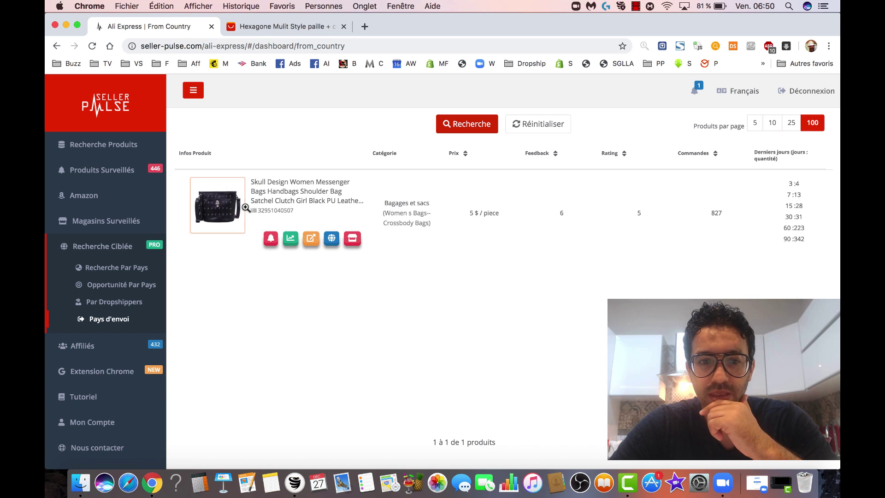
Enlarge the photo of the skull messenger bag in the results and open its AliExpress product page.
{"action": "left_click", "coordinate": [243, 206]}
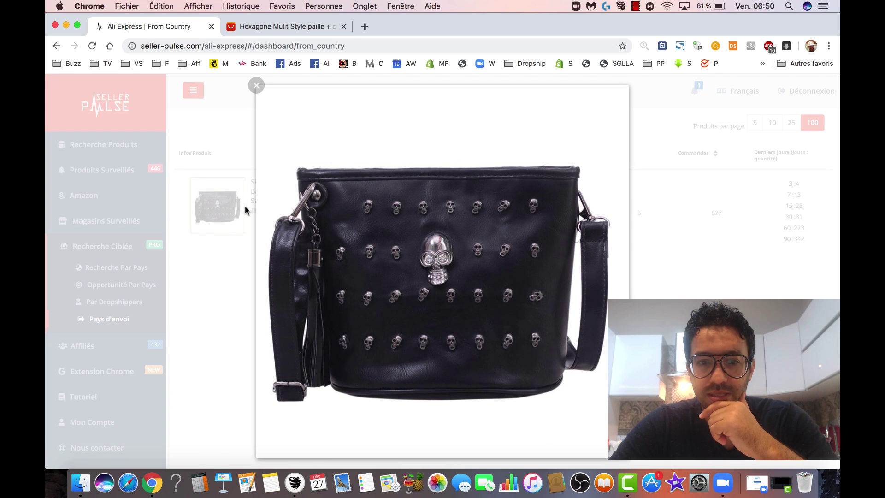
{"action": "left_click", "coordinate": [215, 198]}
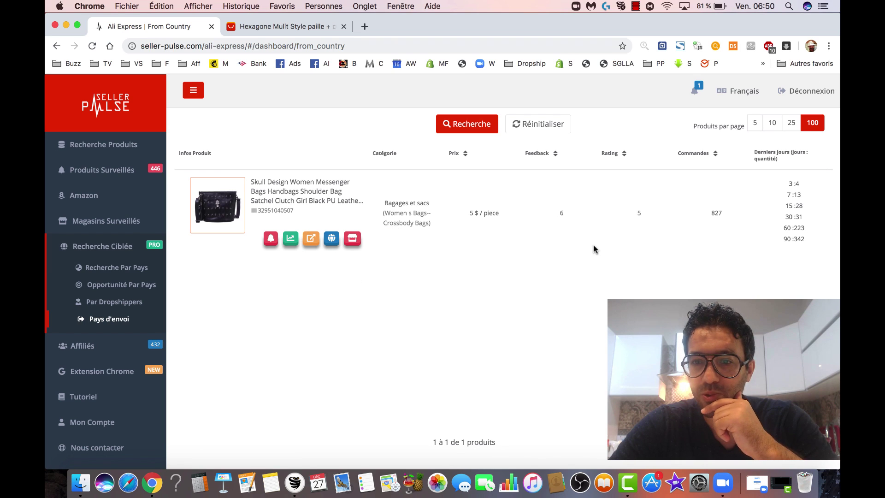
{"action": "left_click", "coordinate": [312, 242]}
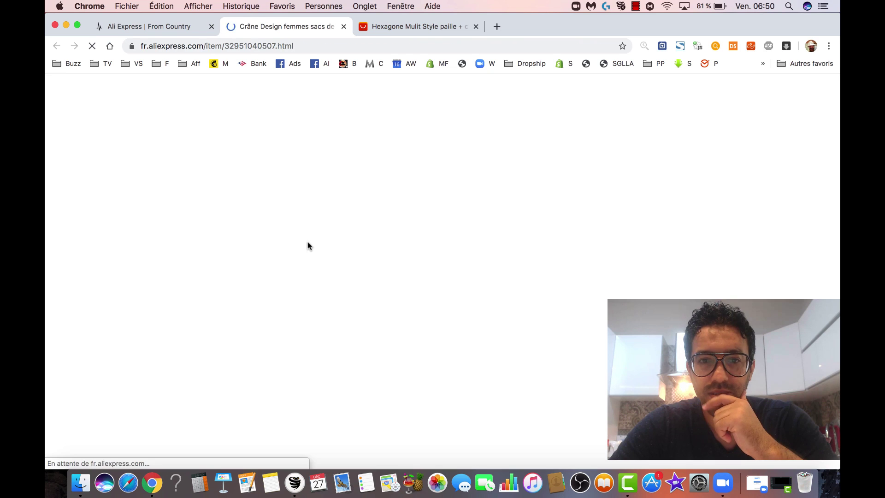
Compare the skull bag's price across shipping origins Chine, Espagne and France, and check the delivery details for France.
{"action": "scroll", "coordinate": [429, 229], "scroll_direction": "down", "scroll_amount": 4}
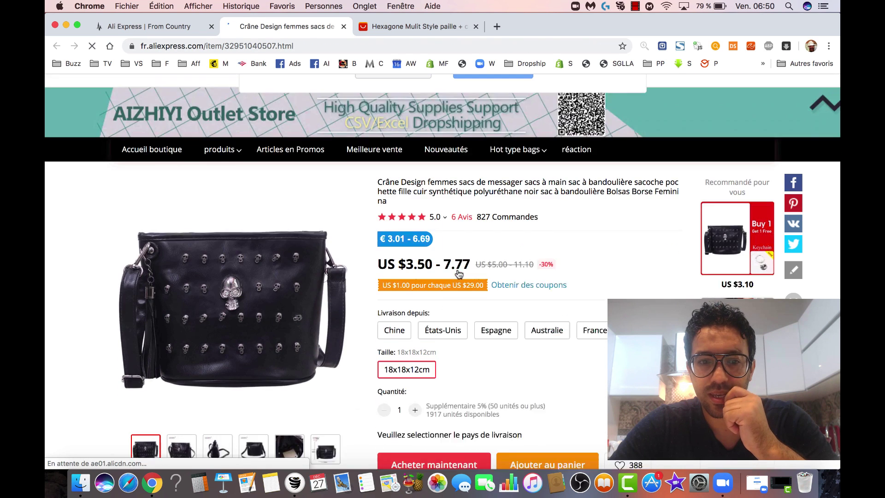
{"action": "left_click", "coordinate": [394, 271]}
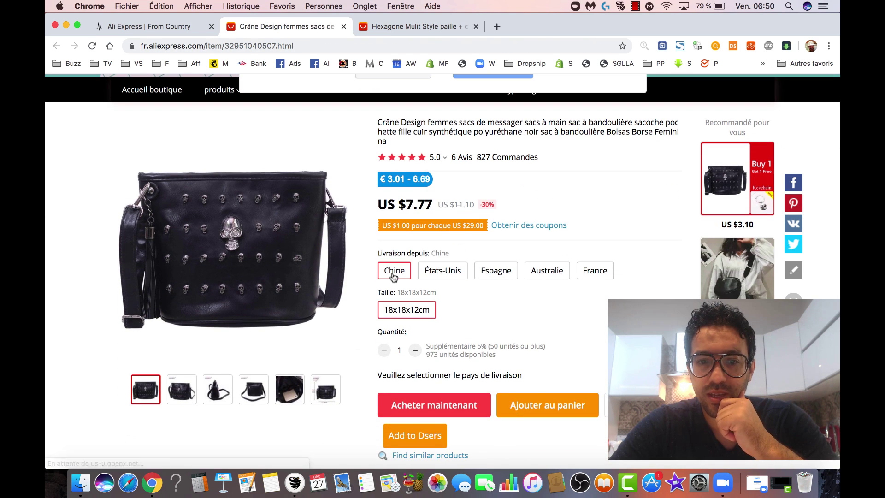
{"action": "left_click", "coordinate": [497, 272]}
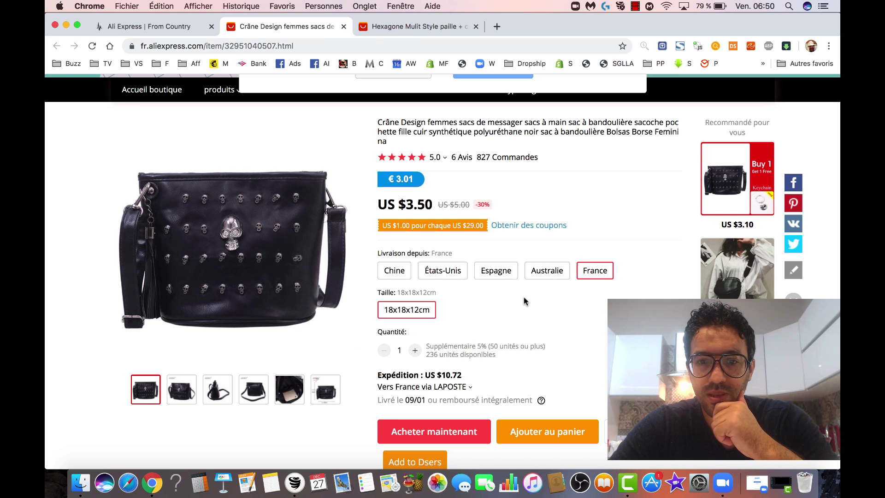
{"action": "scroll", "coordinate": [455, 280], "scroll_direction": "down", "scroll_amount": 3}
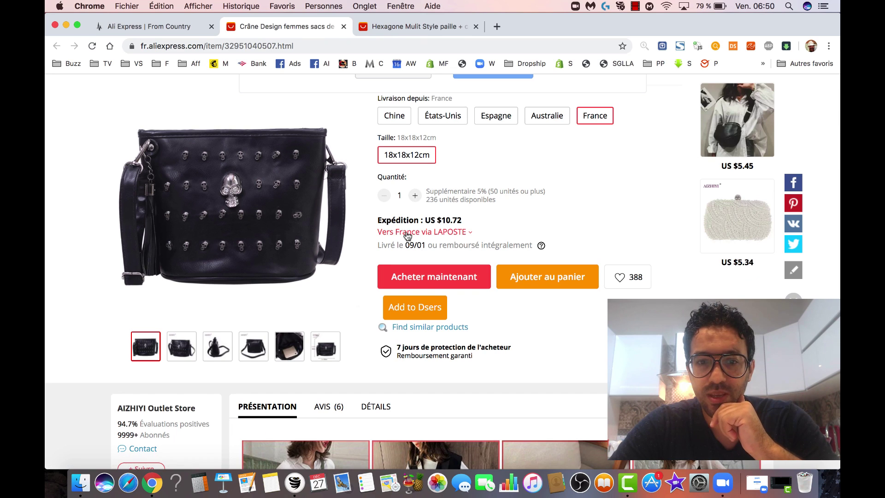
Look over the skull bag's presentation photos and read through its customer reviews down to the seller's recommendations.
{"action": "scroll", "coordinate": [439, 236], "scroll_direction": "down", "scroll_amount": 6}
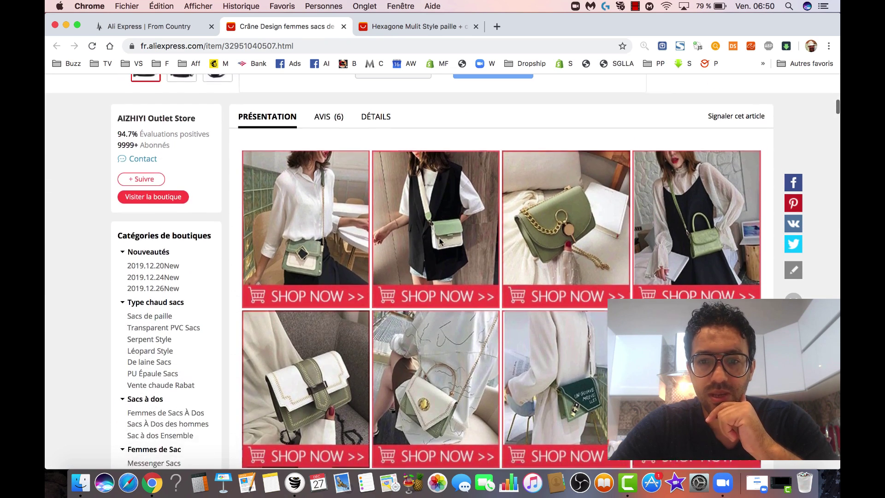
{"action": "scroll", "coordinate": [439, 238], "scroll_direction": "down", "scroll_amount": 15}
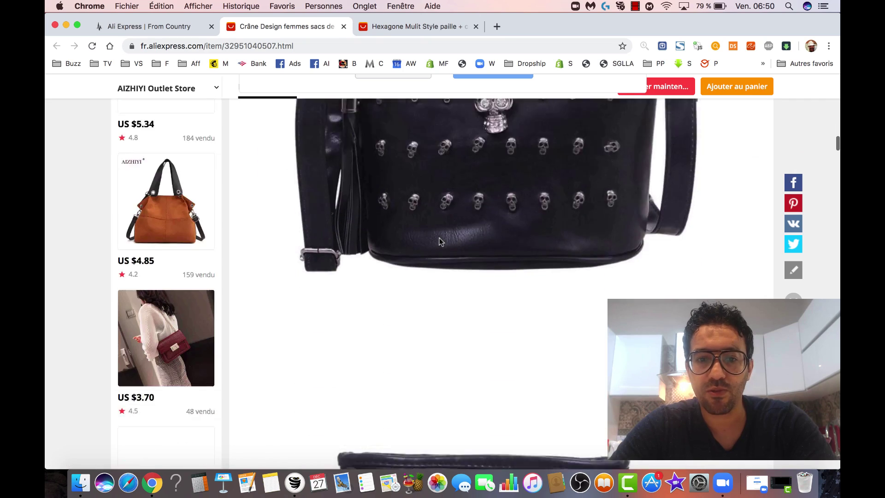
{"action": "scroll", "coordinate": [438, 238], "scroll_direction": "down", "scroll_amount": 15}
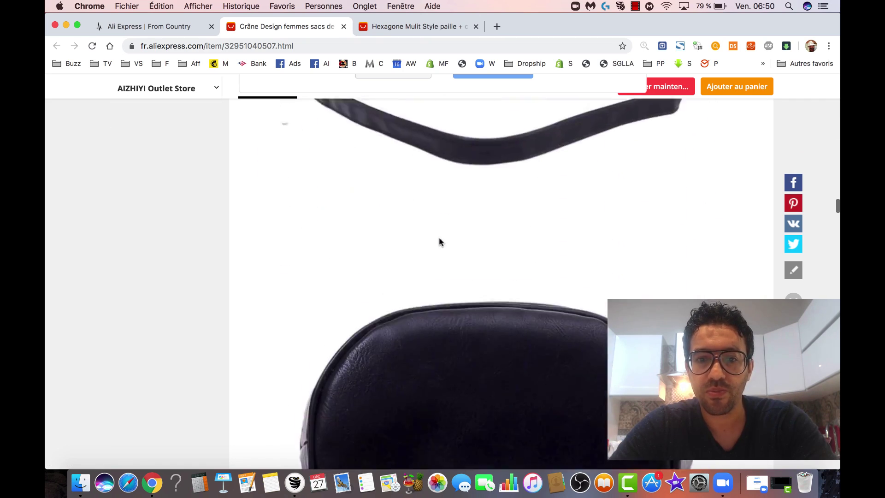
{"action": "scroll", "coordinate": [439, 241], "scroll_direction": "down", "scroll_amount": 15}
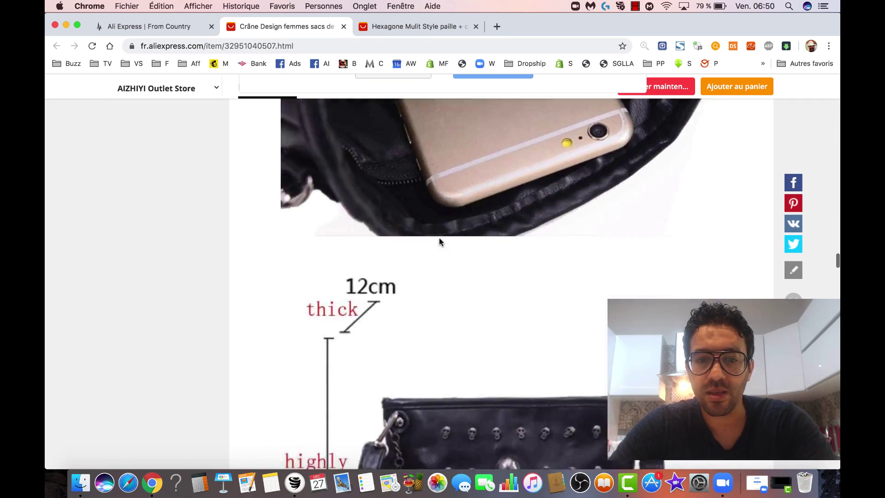
{"action": "scroll", "coordinate": [438, 242], "scroll_direction": "down", "scroll_amount": 20}
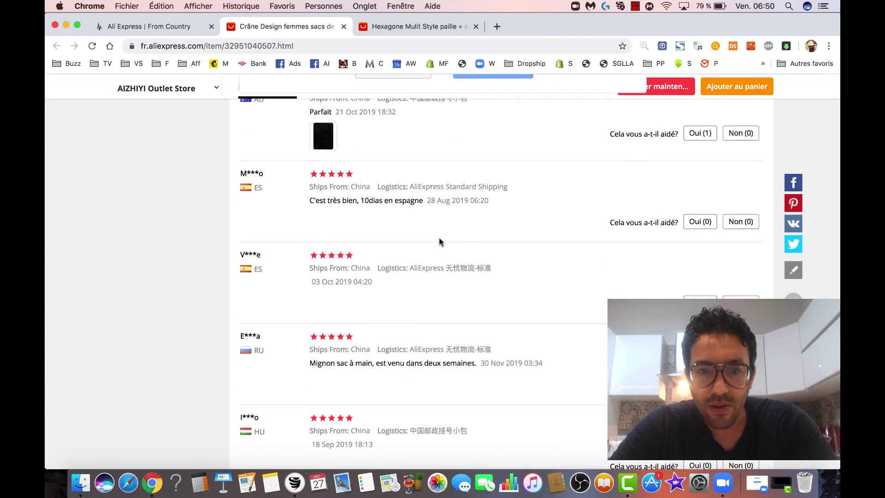
{"action": "scroll", "coordinate": [440, 239], "scroll_direction": "down", "scroll_amount": 3}
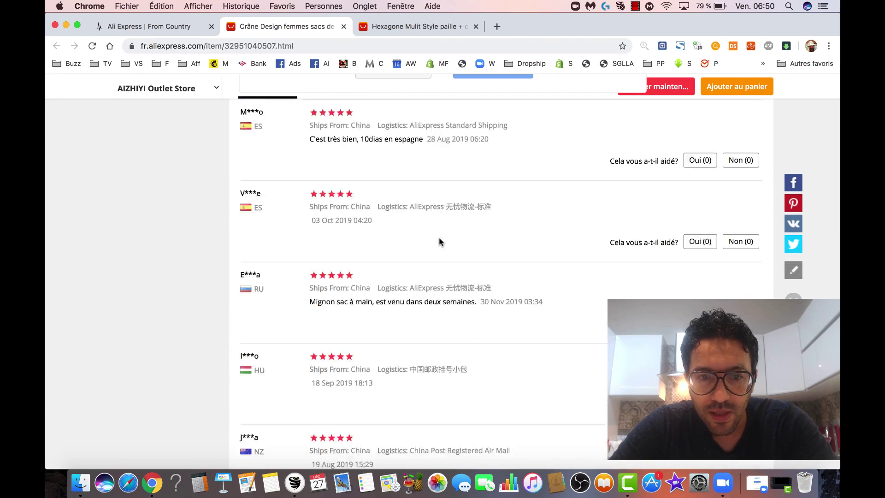
{"action": "scroll", "coordinate": [439, 240], "scroll_direction": "down", "scroll_amount": 10}
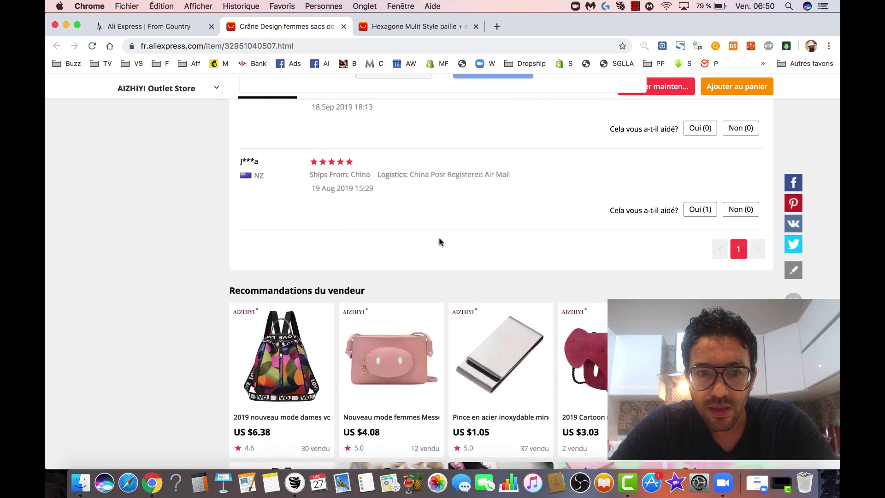
Switch back to Seller Pulse and view the skull bag's customer countries and the graph for the listed country.
{"action": "left_click", "coordinate": [156, 26]}
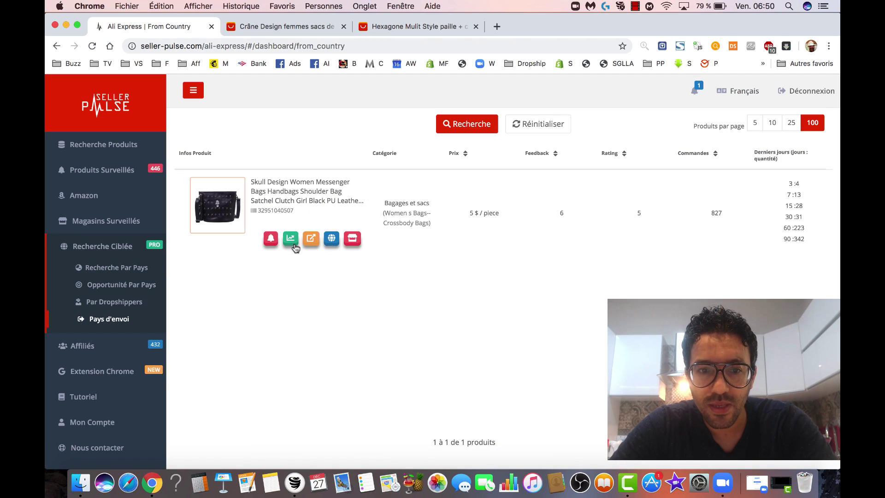
{"action": "left_click", "coordinate": [332, 239]}
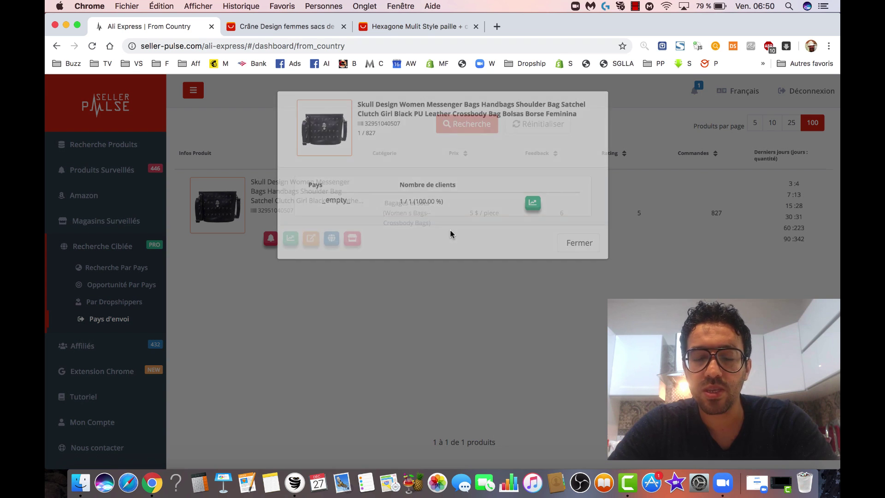
{"action": "left_click", "coordinate": [534, 203]}
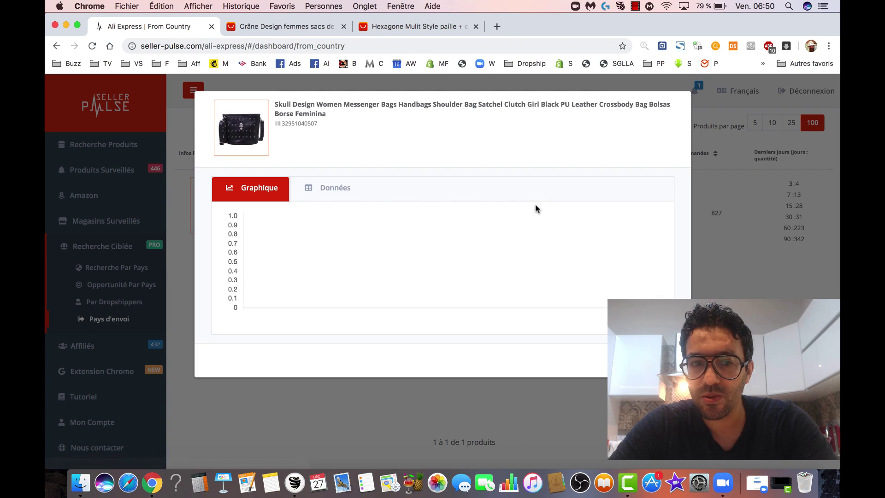
{"action": "key", "text": "Escape"}
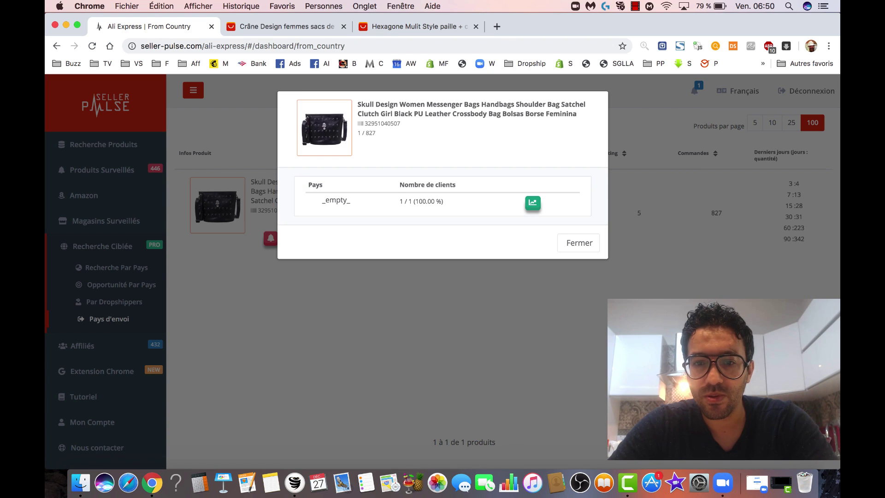
Glance at the hexagonal straw bag's AliExpress page and return to the skull bag's page.
{"action": "left_click", "coordinate": [399, 29]}
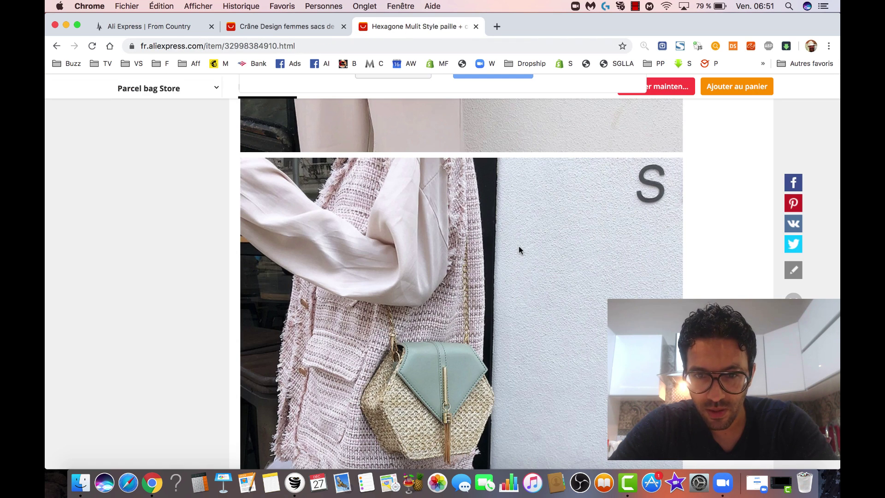
{"action": "scroll", "coordinate": [518, 245], "scroll_direction": "down", "scroll_amount": 10}
{"action": "left_click", "coordinate": [304, 27]}
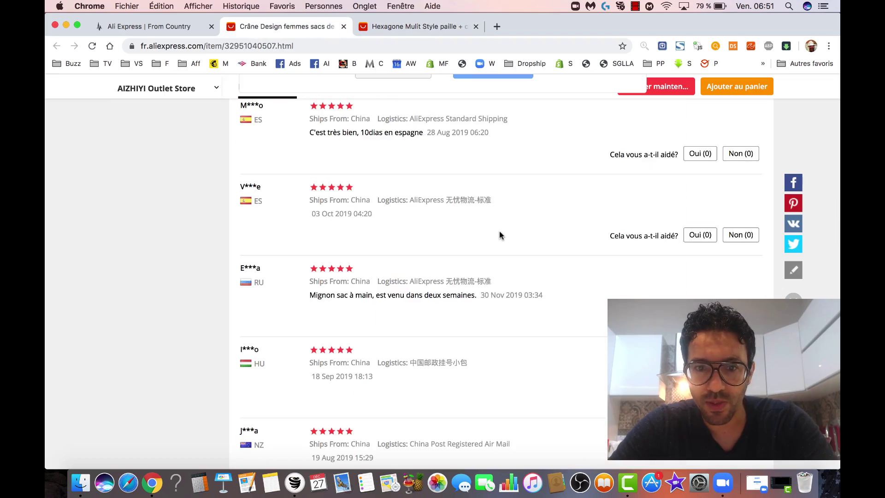
Find the skull bag's review section, limit the reviews to your own country, and remove that filter again.
{"action": "scroll", "coordinate": [499, 230], "scroll_direction": "down", "scroll_amount": 10}
{"action": "scroll", "coordinate": [501, 236], "scroll_direction": "down", "scroll_amount": 15}
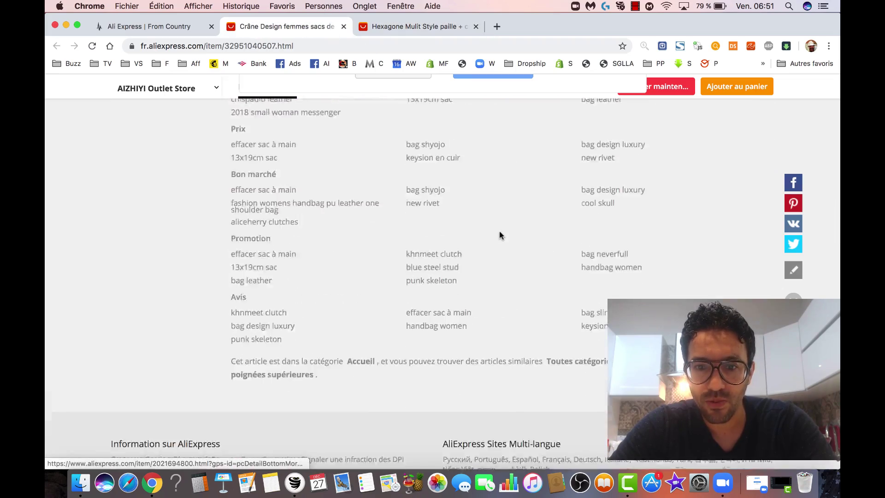
{"action": "scroll", "coordinate": [501, 236], "scroll_direction": "up", "scroll_amount": 12}
{"action": "scroll", "coordinate": [501, 235], "scroll_direction": "up", "scroll_amount": 10}
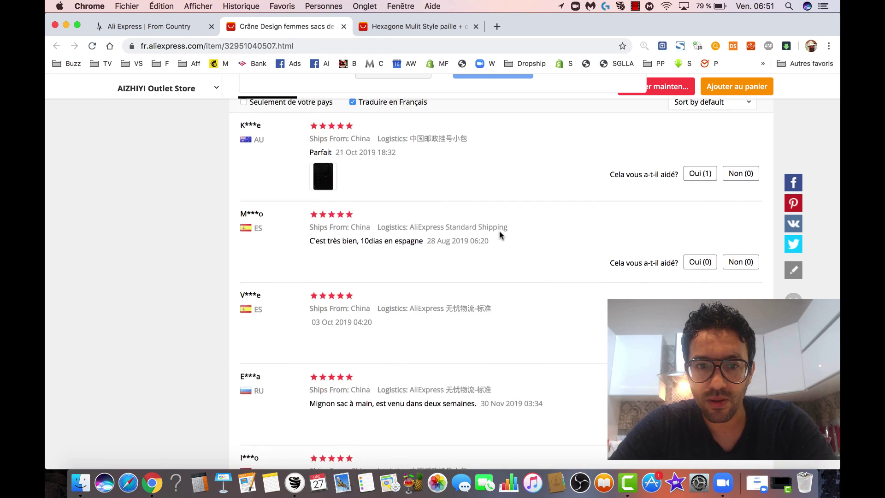
{"action": "scroll", "coordinate": [500, 235], "scroll_direction": "down", "scroll_amount": 3}
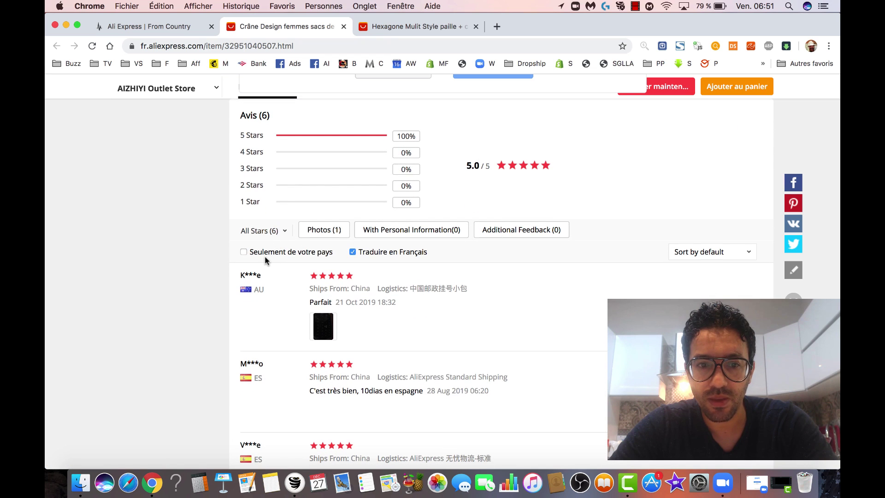
{"action": "left_click", "coordinate": [243, 253]}
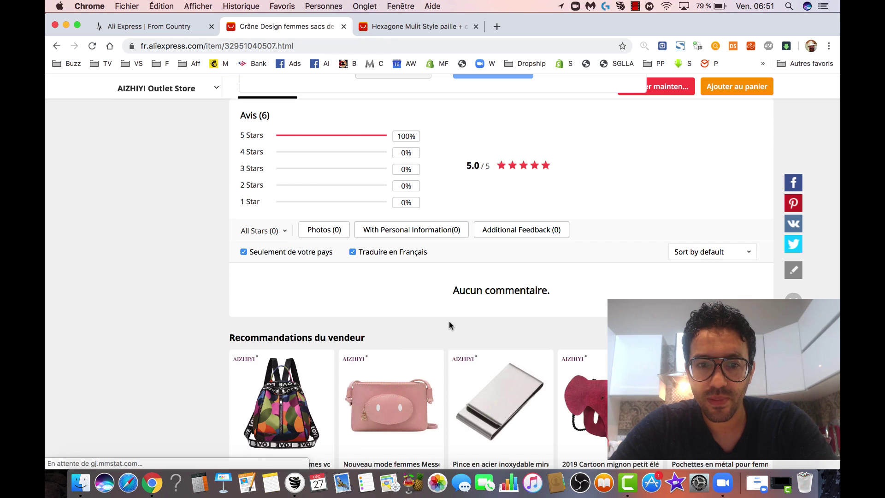
{"action": "left_click", "coordinate": [297, 253]}
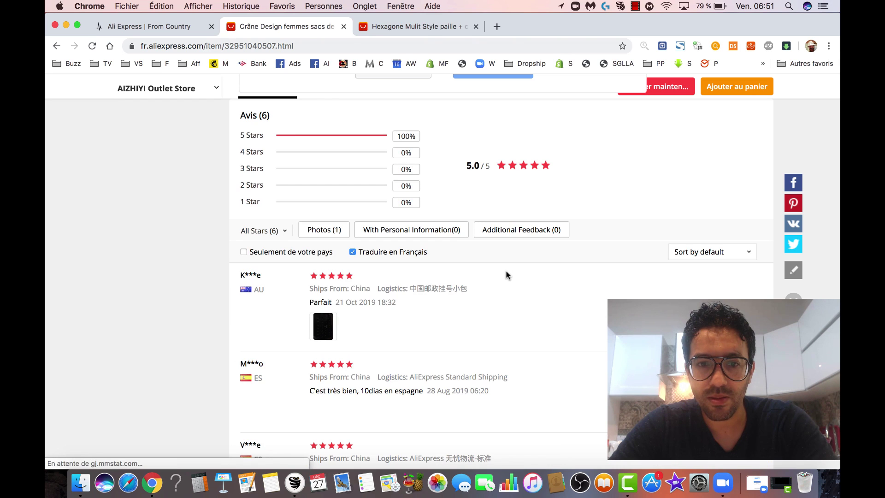
Go back over all the skull bag's reviews, checking customer countries, shipping origin and delivery comments.
{"action": "scroll", "coordinate": [506, 275], "scroll_direction": "down", "scroll_amount": 5}
{"action": "scroll", "coordinate": [506, 274], "scroll_direction": "down", "scroll_amount": 3}
{"action": "scroll", "coordinate": [506, 274], "scroll_direction": "up", "scroll_amount": 10}
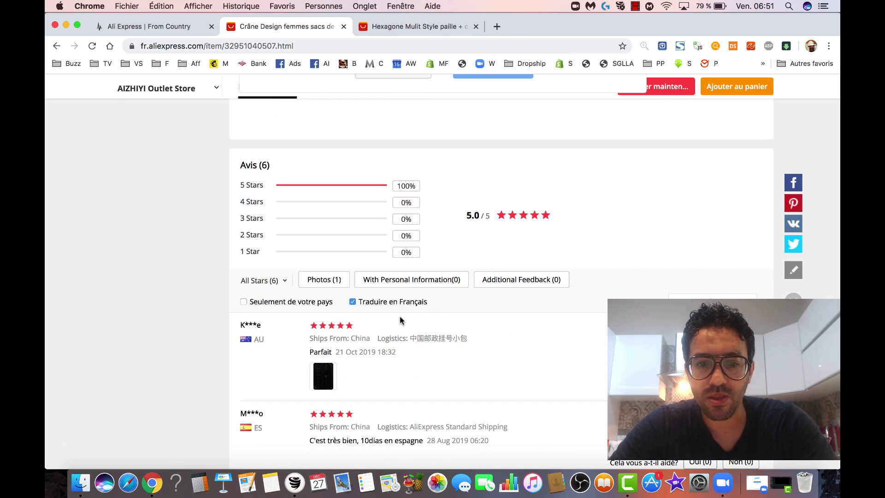
{"action": "scroll", "coordinate": [411, 325], "scroll_direction": "down", "scroll_amount": 10}
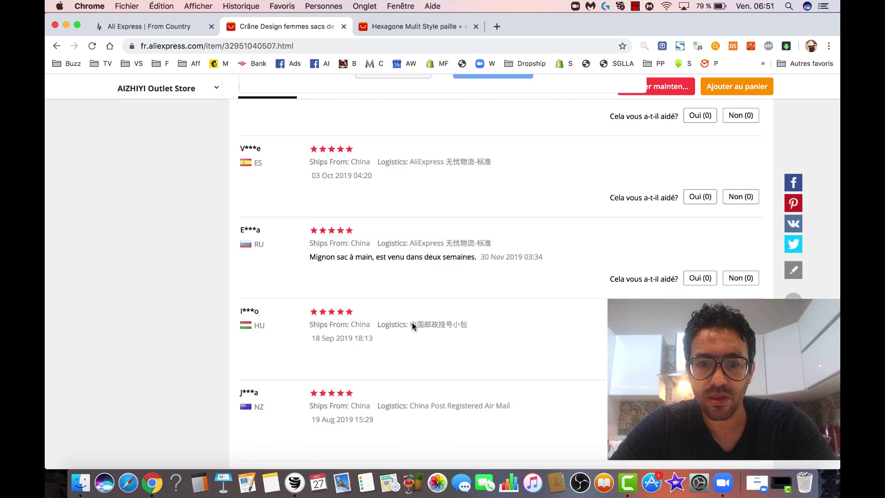
{"action": "scroll", "coordinate": [412, 325], "scroll_direction": "up", "scroll_amount": 4}
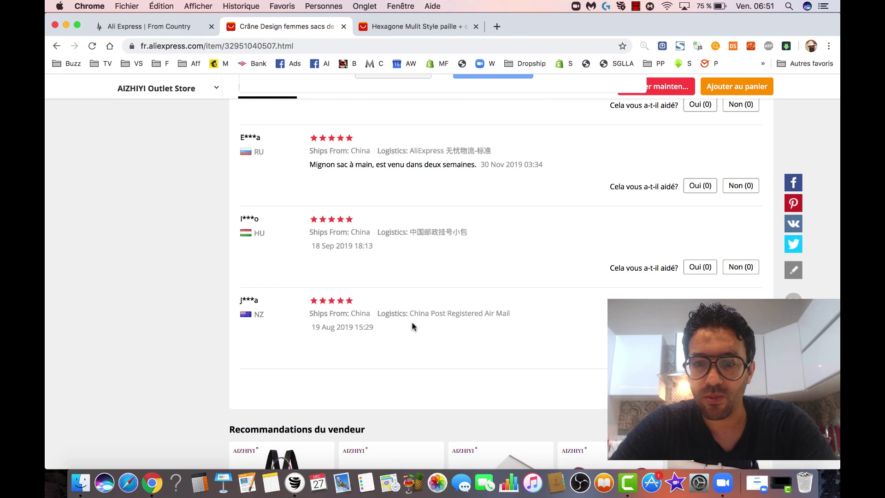
{"action": "scroll", "coordinate": [412, 325], "scroll_direction": "up", "scroll_amount": 10}
{"action": "scroll", "coordinate": [412, 325], "scroll_direction": "down", "scroll_amount": 4}
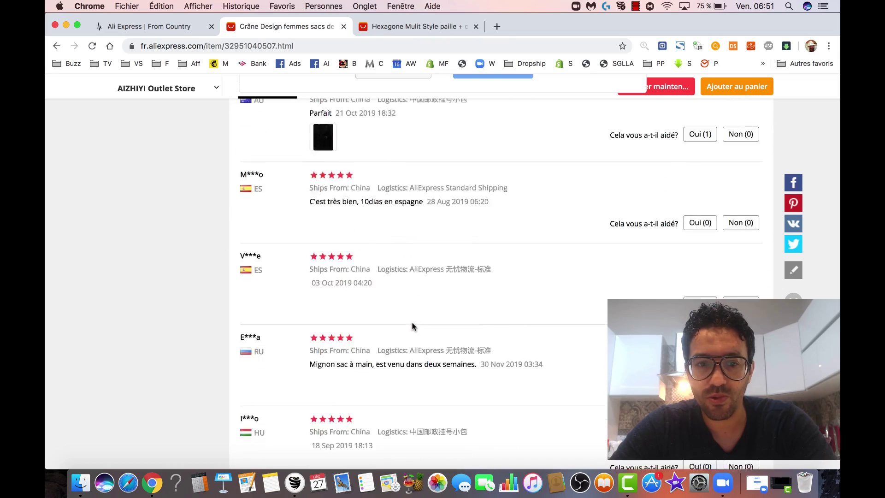
Leave the reviews and check the skull bag's price, shipping origin options and delivery cost to France.
{"action": "scroll", "coordinate": [412, 325], "scroll_direction": "up", "scroll_amount": 12}
{"action": "scroll", "coordinate": [412, 326], "scroll_direction": "up", "scroll_amount": 15}
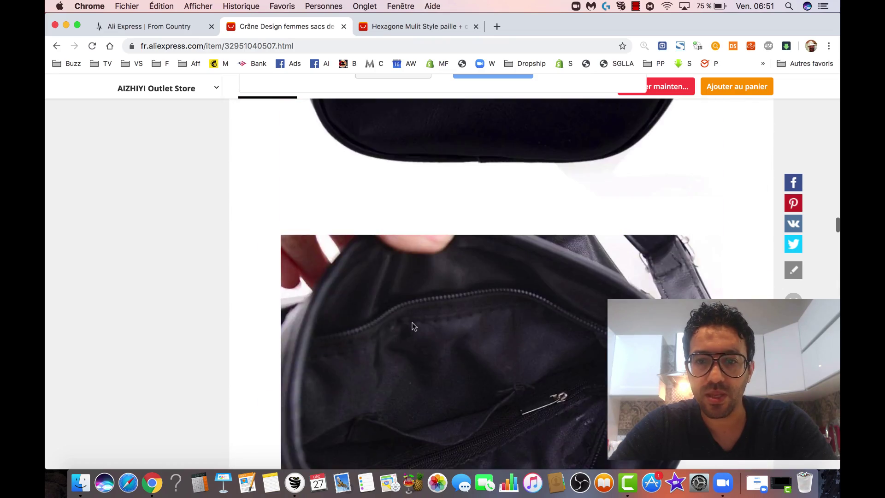
{"action": "scroll", "coordinate": [413, 326], "scroll_direction": "up", "scroll_amount": 15}
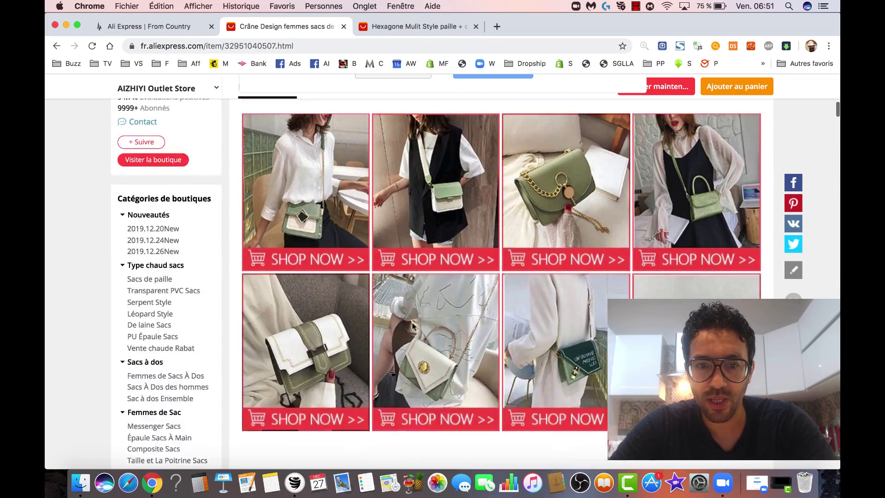
{"action": "scroll", "coordinate": [414, 325], "scroll_direction": "down", "scroll_amount": 3}
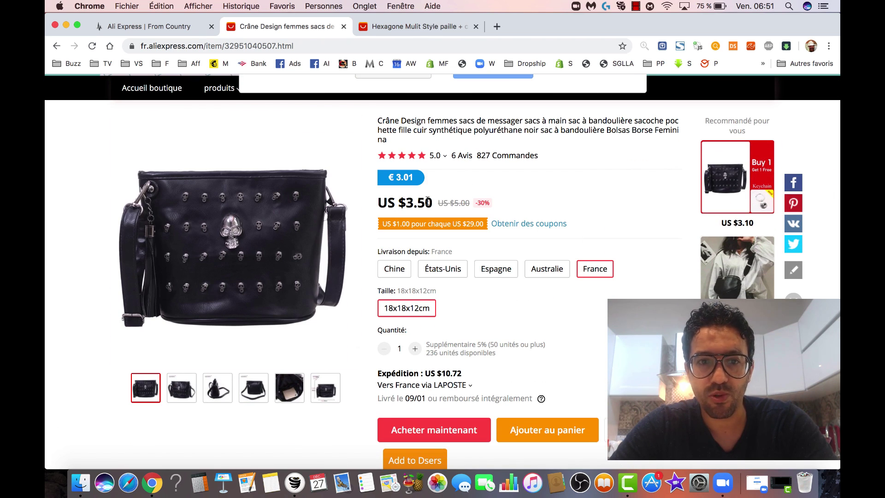
{"action": "scroll", "coordinate": [488, 267], "scroll_direction": "down", "scroll_amount": 2}
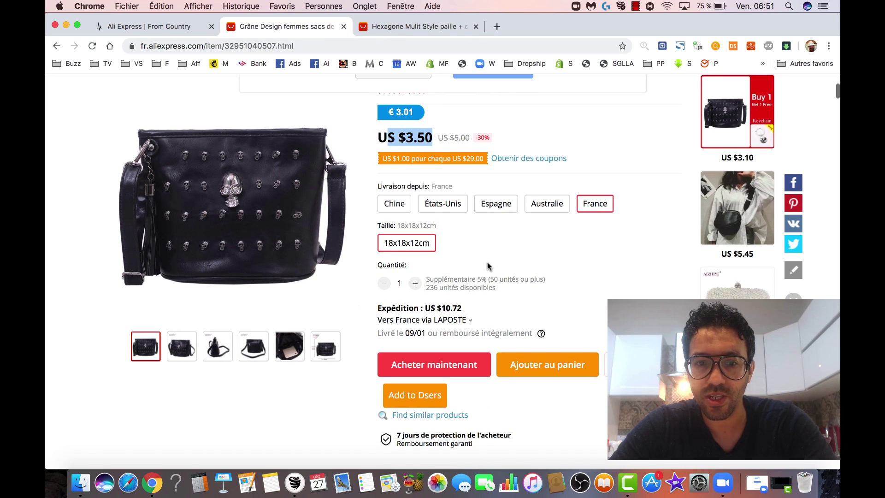
{"action": "left_click", "coordinate": [462, 307]}
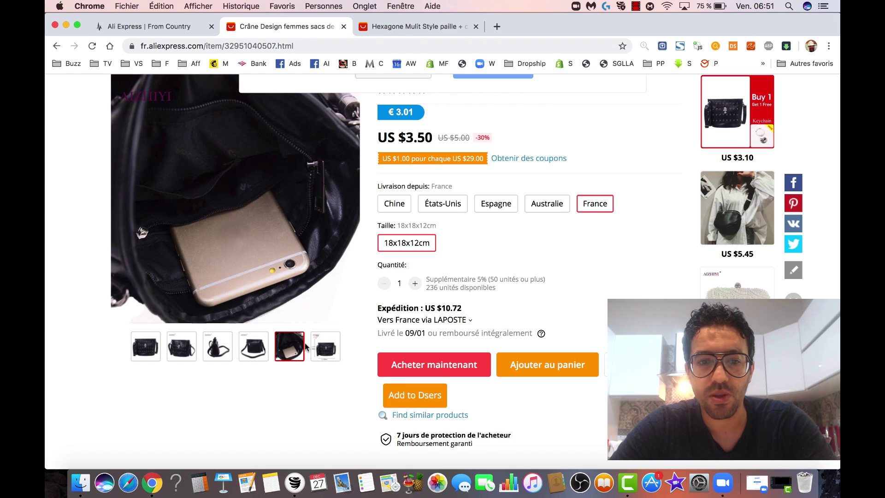
Look through the skull bag's product photos, including the interior, back and front views.
{"action": "mouse_move", "coordinate": [328, 354]}
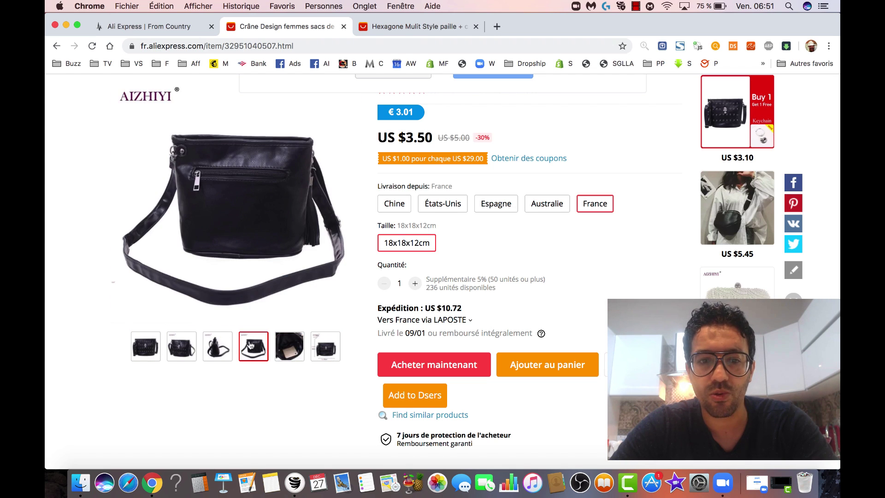
{"action": "mouse_move", "coordinate": [214, 345]}
{"action": "mouse_move", "coordinate": [179, 343]}
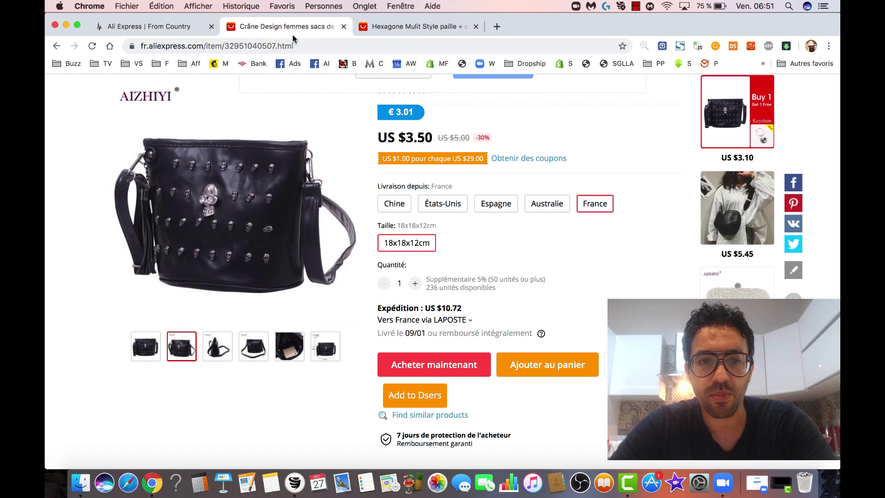
Switch back to Seller Pulse and close the skull bag's customer countries window.
{"action": "left_click", "coordinate": [156, 29]}
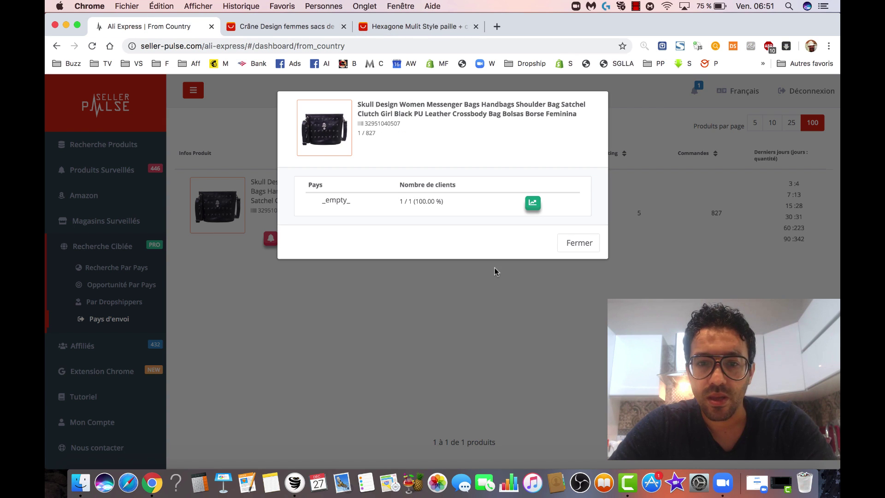
{"action": "left_click", "coordinate": [595, 246]}
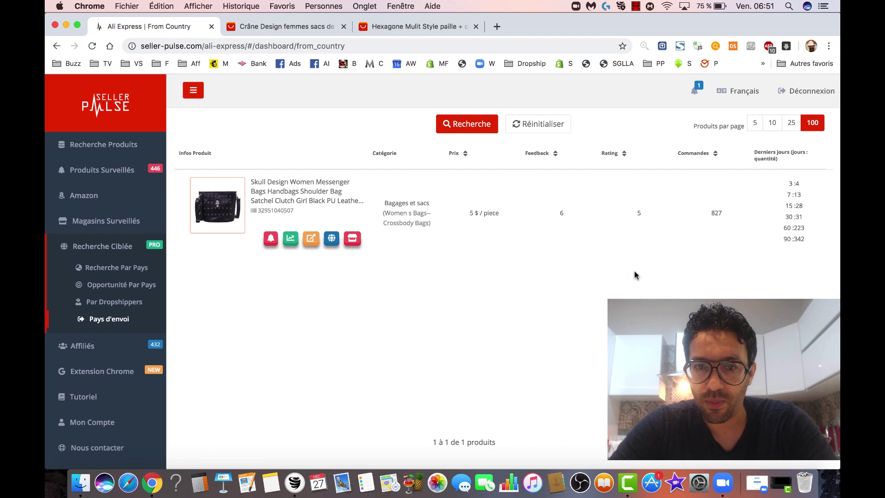
Search by country for the best-selling products in FR and sort the results by price, highest first.
{"action": "left_click", "coordinate": [105, 306]}
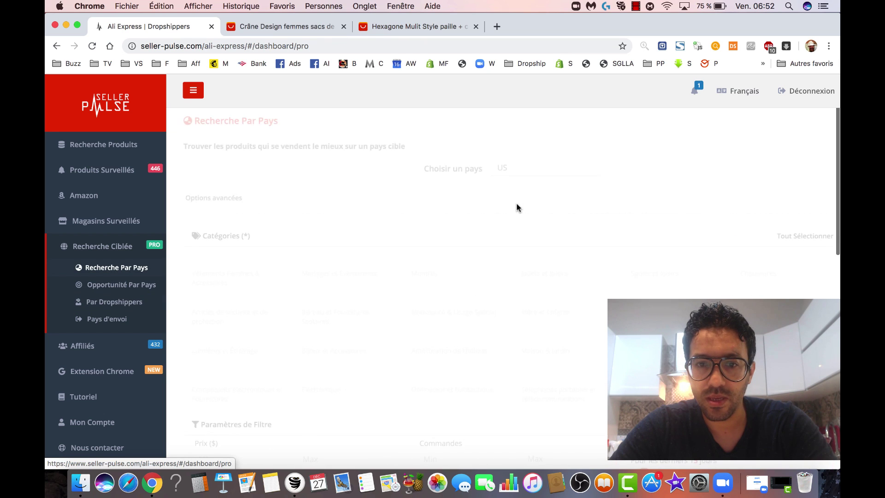
{"action": "left_click", "coordinate": [493, 167]}
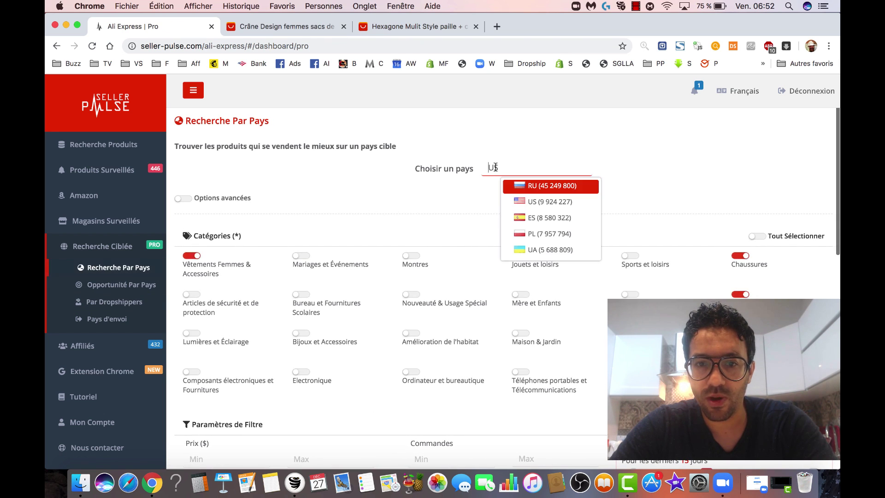
{"action": "left_click", "coordinate": [474, 220]}
{"action": "scroll", "coordinate": [474, 220], "scroll_direction": "down", "scroll_amount": 6}
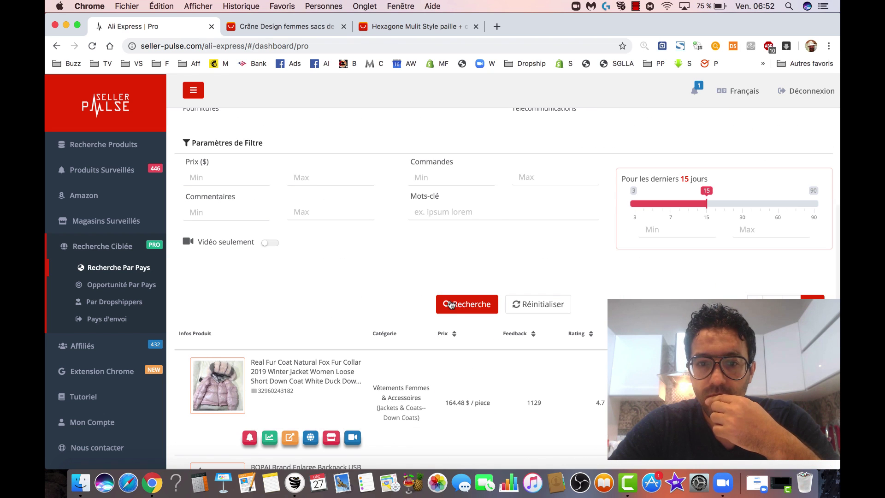
{"action": "left_click", "coordinate": [454, 306]}
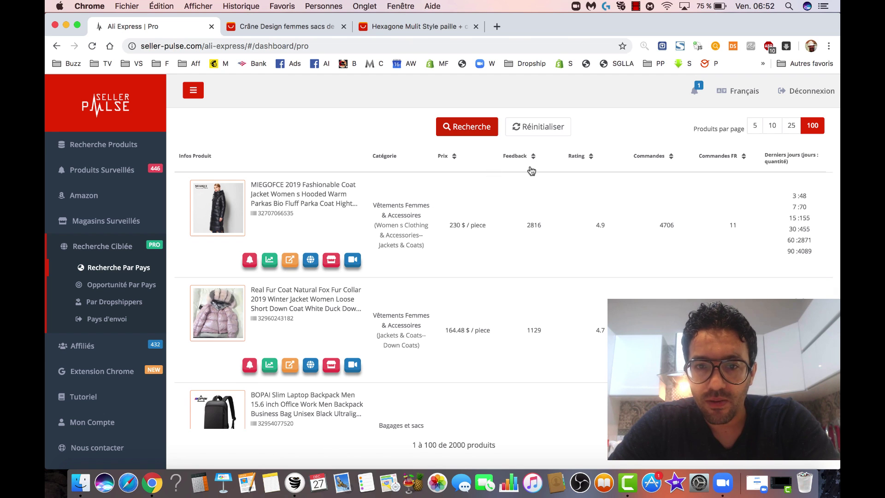
{"action": "left_click", "coordinate": [449, 159]}
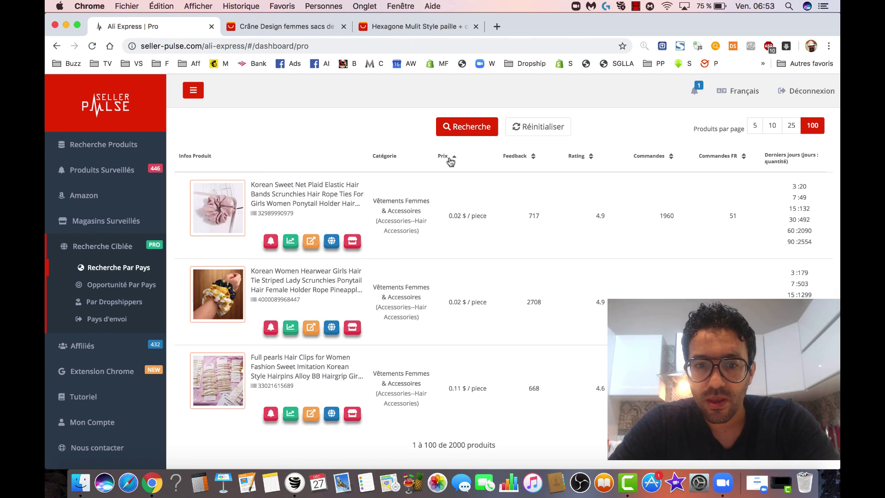
{"action": "left_click", "coordinate": [450, 159]}
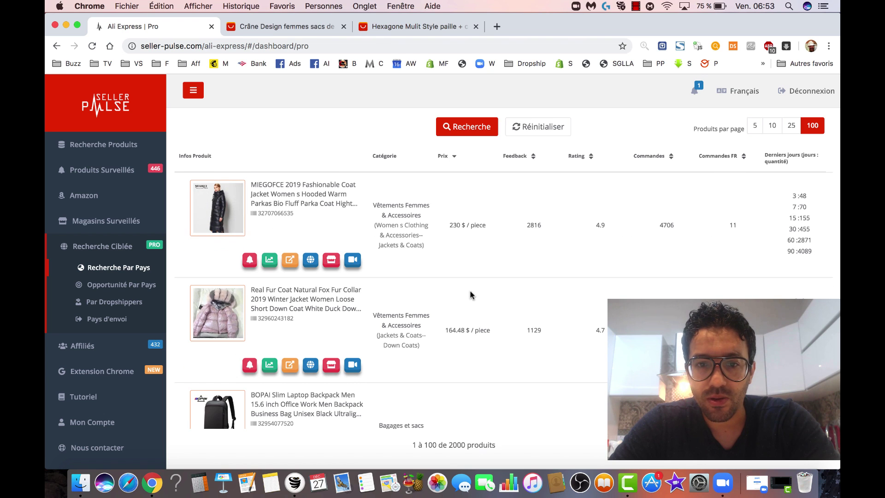
Find the Mark Ryden 2019 anti-thief men's backpack in the results and view its enlarged picture.
{"action": "scroll", "coordinate": [471, 295], "scroll_direction": "down", "scroll_amount": 10}
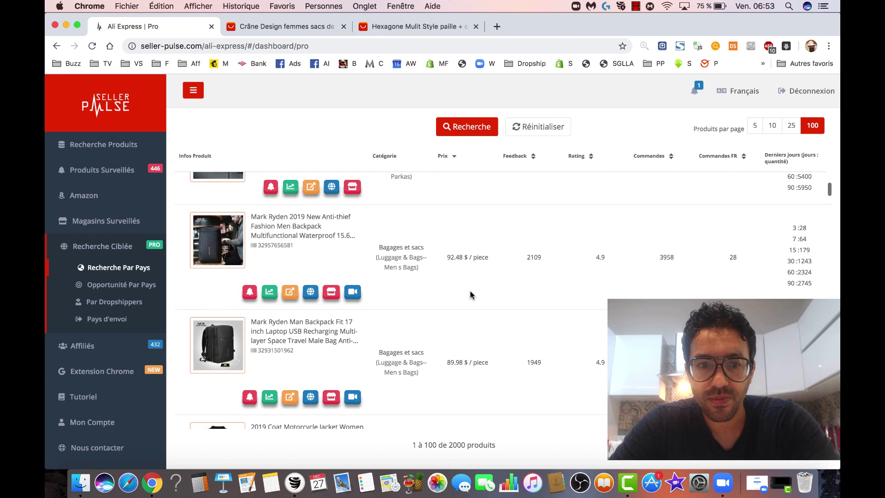
{"action": "left_click", "coordinate": [216, 250]}
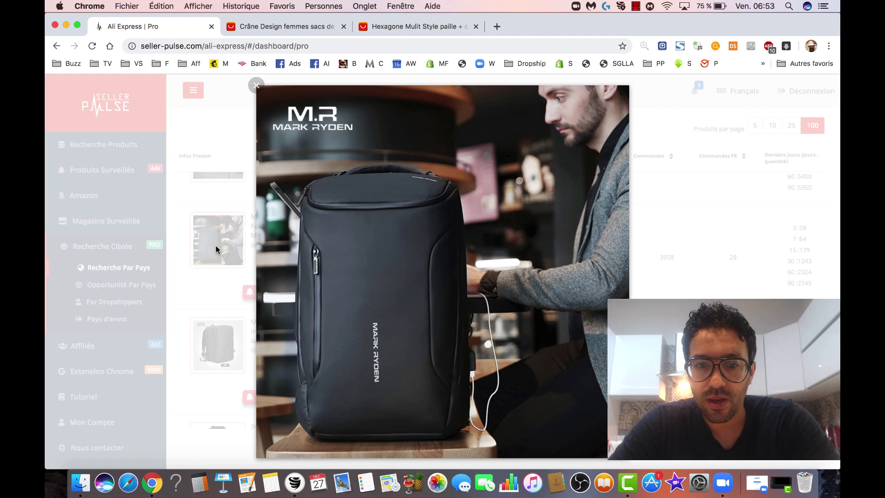
{"action": "left_click", "coordinate": [216, 249]}
View the enlarged pictures of the Tangcool crossbody bag and the Ocstrade bandage dress further down the results.
{"action": "scroll", "coordinate": [330, 286], "scroll_direction": "down", "scroll_amount": 5}
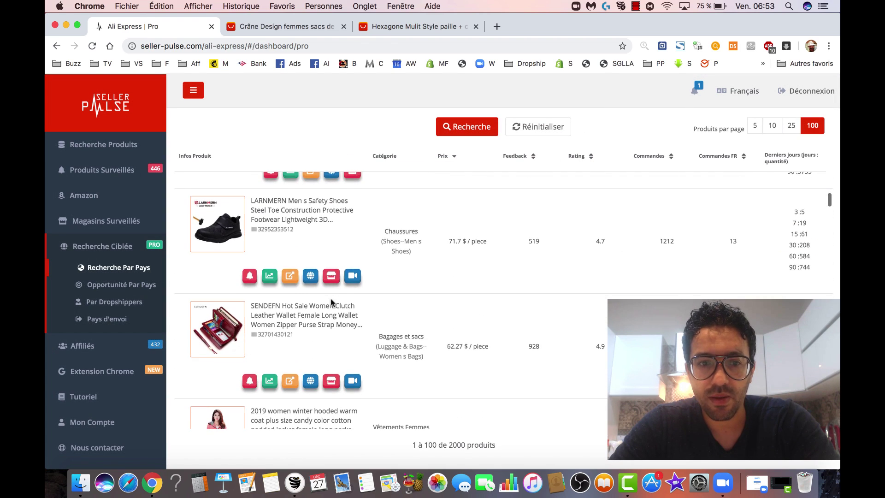
{"action": "scroll", "coordinate": [331, 302], "scroll_direction": "down", "scroll_amount": 5}
{"action": "scroll", "coordinate": [331, 300], "scroll_direction": "down", "scroll_amount": 7}
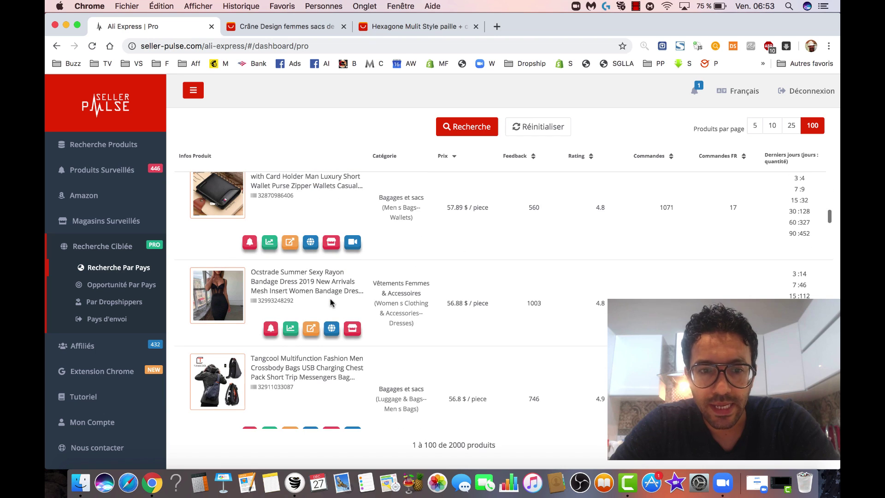
{"action": "left_click", "coordinate": [217, 377]}
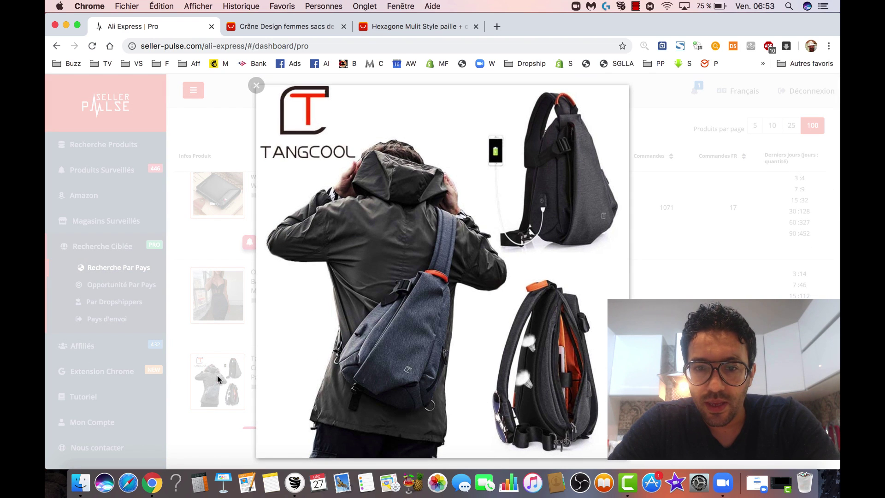
{"action": "left_click", "coordinate": [217, 375]}
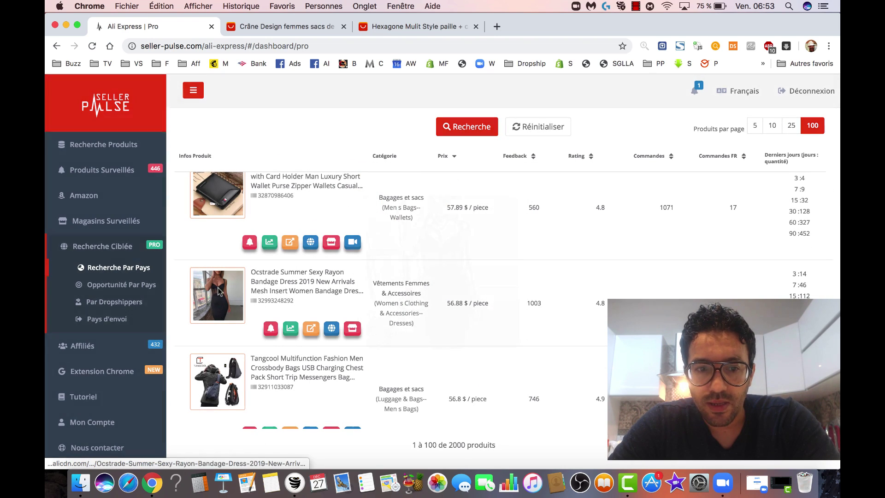
{"action": "left_click", "coordinate": [218, 287]}
{"action": "left_click", "coordinate": [217, 286]}
Browse further through the price-sorted products and view the enlarged picture of the Elexs velvet denim jacket.
{"action": "scroll", "coordinate": [378, 355], "scroll_direction": "down", "scroll_amount": 15}
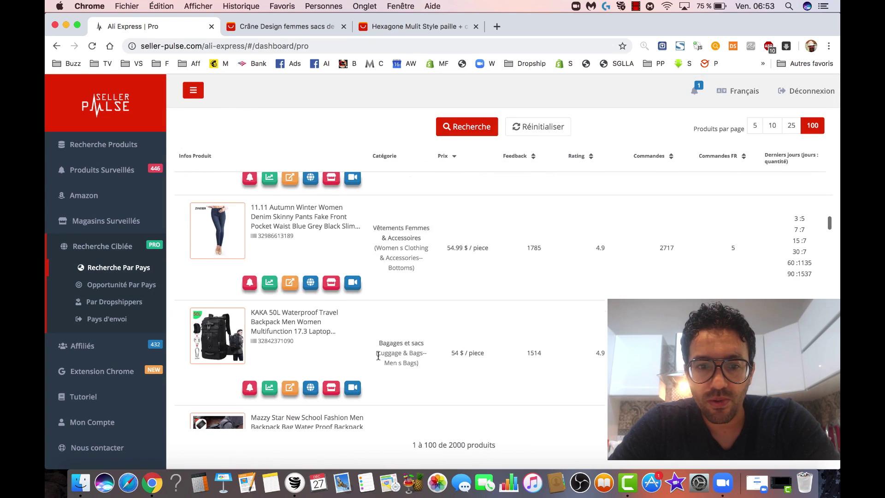
{"action": "scroll", "coordinate": [377, 358], "scroll_direction": "down", "scroll_amount": 8}
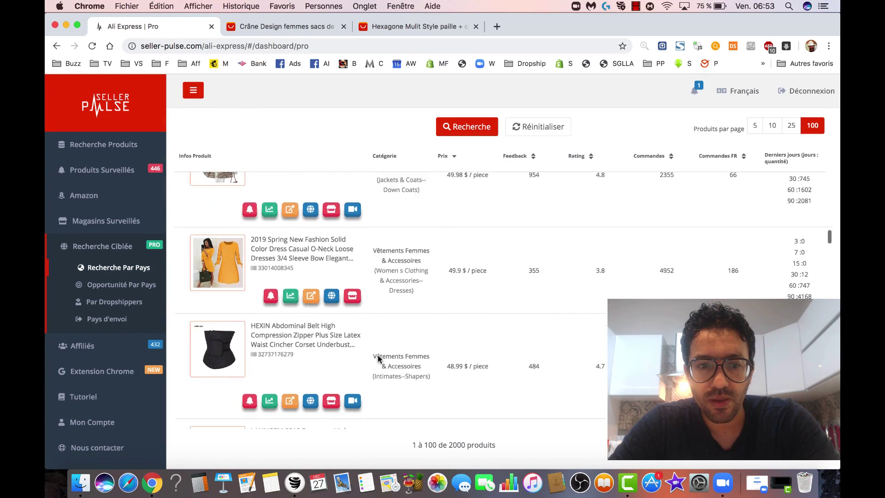
{"action": "scroll", "coordinate": [377, 355], "scroll_direction": "down", "scroll_amount": 7}
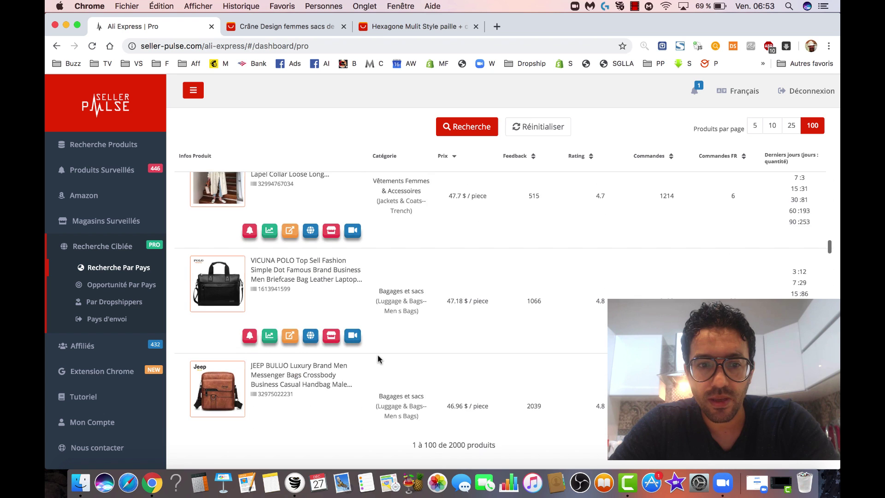
{"action": "scroll", "coordinate": [369, 349], "scroll_direction": "down", "scroll_amount": 8}
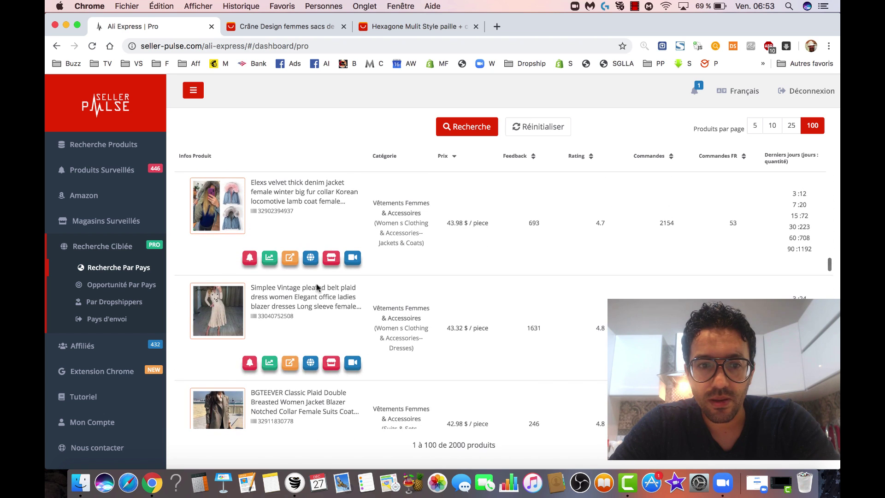
{"action": "left_click", "coordinate": [222, 211]}
{"action": "left_click", "coordinate": [222, 210]}
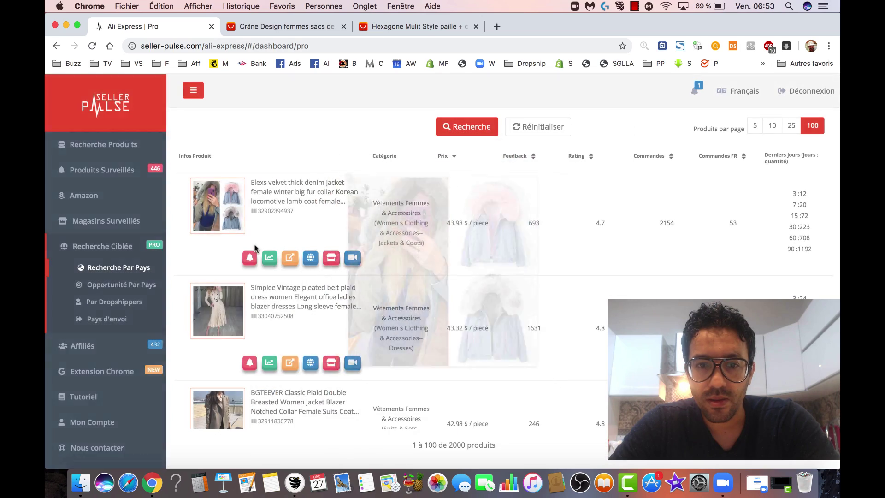
Find the 2020 white women's platform sneakers in the results and view their enlarged picture.
{"action": "scroll", "coordinate": [293, 289], "scroll_direction": "down", "scroll_amount": 5}
{"action": "scroll", "coordinate": [292, 288], "scroll_direction": "down", "scroll_amount": 2}
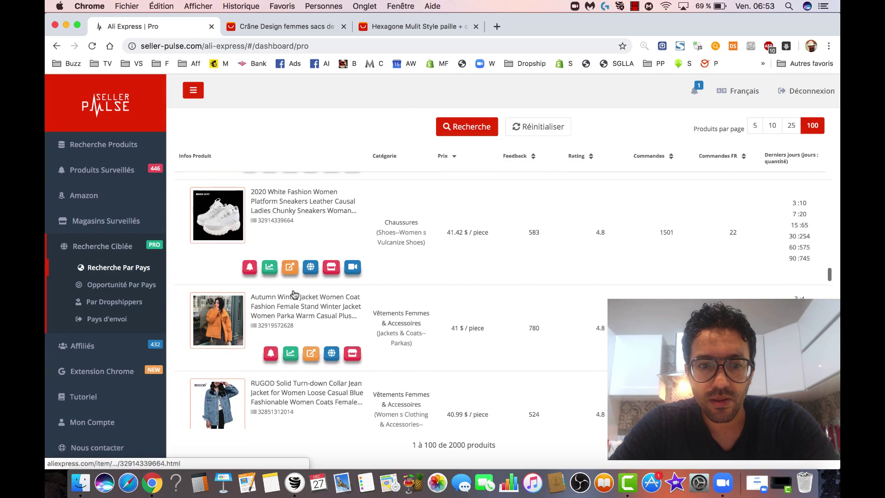
{"action": "left_click", "coordinate": [221, 218]}
{"action": "left_click", "coordinate": [221, 217]}
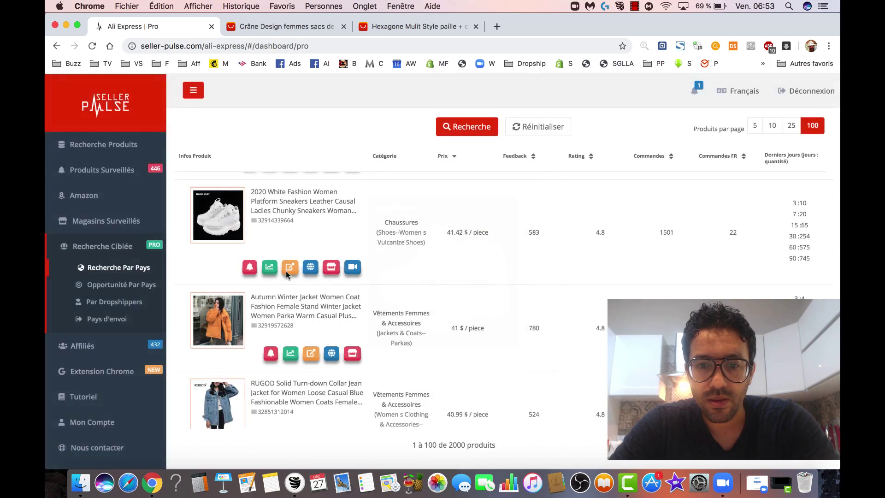
View the enlarged picture of the grey women's designer shoulder bag and return to the results.
{"action": "scroll", "coordinate": [286, 271], "scroll_direction": "down", "scroll_amount": 6}
{"action": "scroll", "coordinate": [286, 272], "scroll_direction": "down", "scroll_amount": 15}
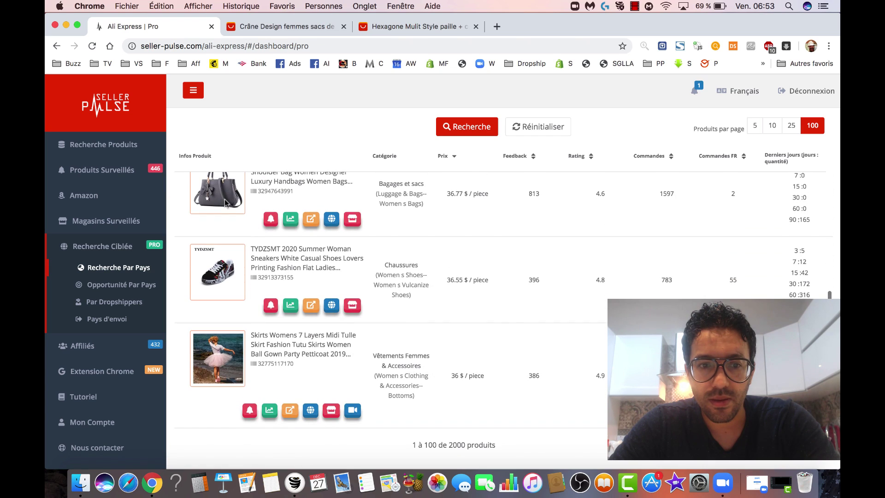
{"action": "left_click", "coordinate": [226, 203]}
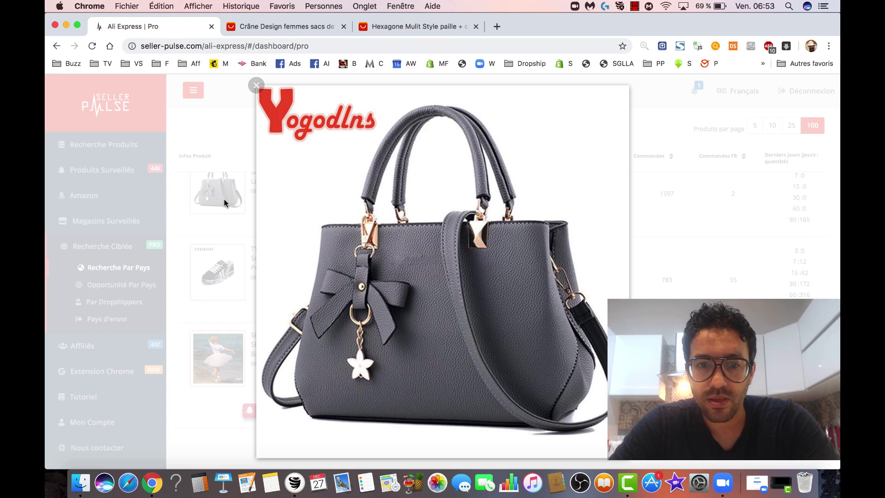
{"action": "scroll", "coordinate": [288, 290], "scroll_direction": "down", "scroll_amount": 5}
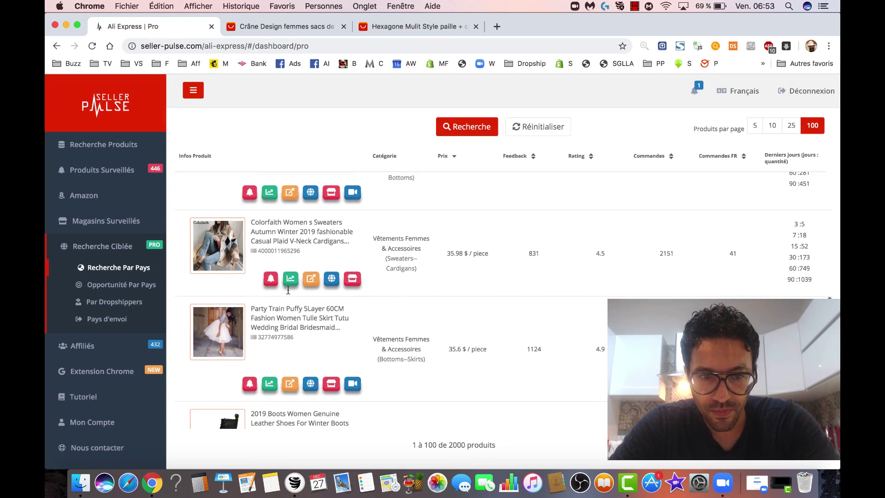
View the enlarged pictures of the ACELURE oil wax leather handbag and the red men's casual sneakers.
{"action": "scroll", "coordinate": [287, 289], "scroll_direction": "down", "scroll_amount": 8}
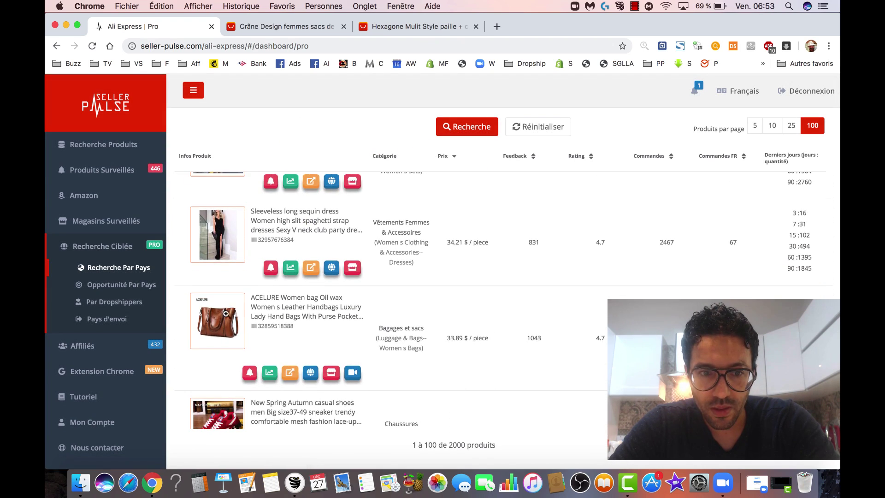
{"action": "left_click", "coordinate": [224, 314]}
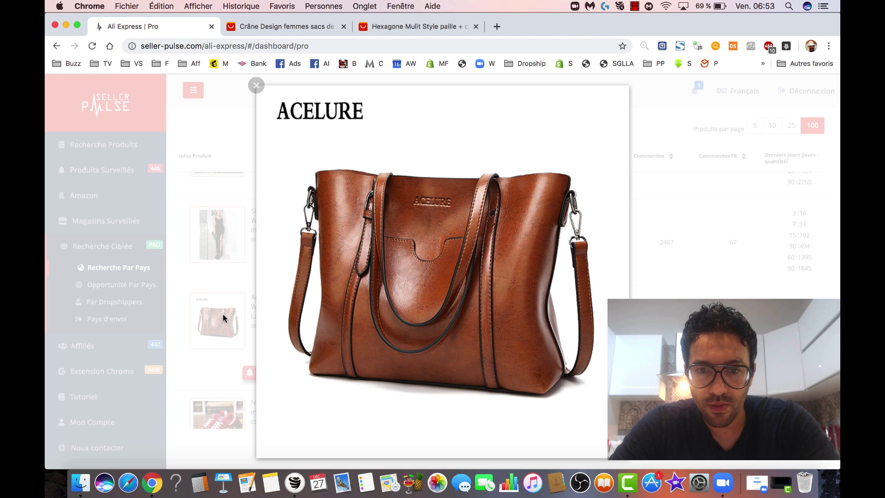
{"action": "left_click", "coordinate": [223, 314]}
{"action": "scroll", "coordinate": [352, 360], "scroll_direction": "down", "scroll_amount": 3}
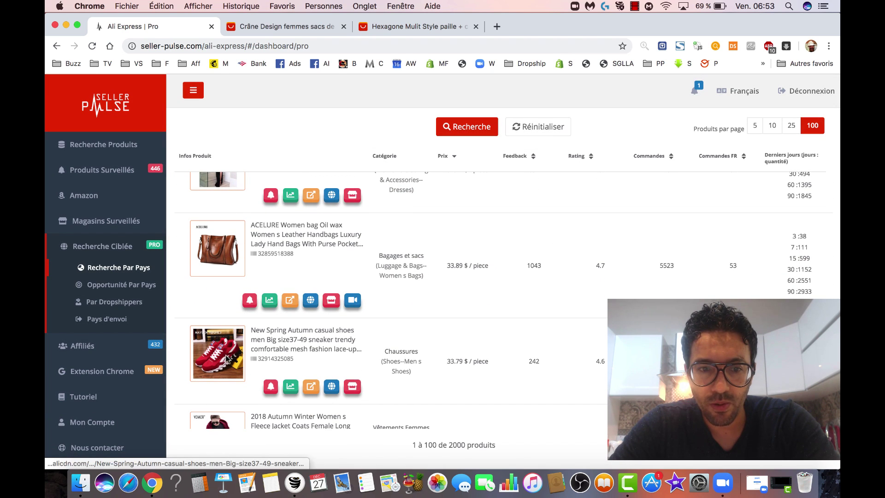
{"action": "left_click", "coordinate": [226, 358]}
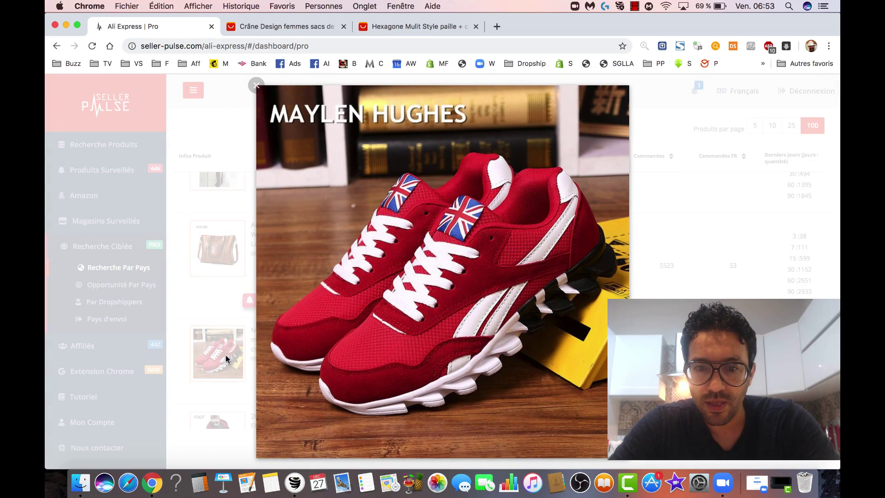
Close the enlarged picture and add the red men's casual sneakers to the watched products.
{"action": "left_click", "coordinate": [225, 355]}
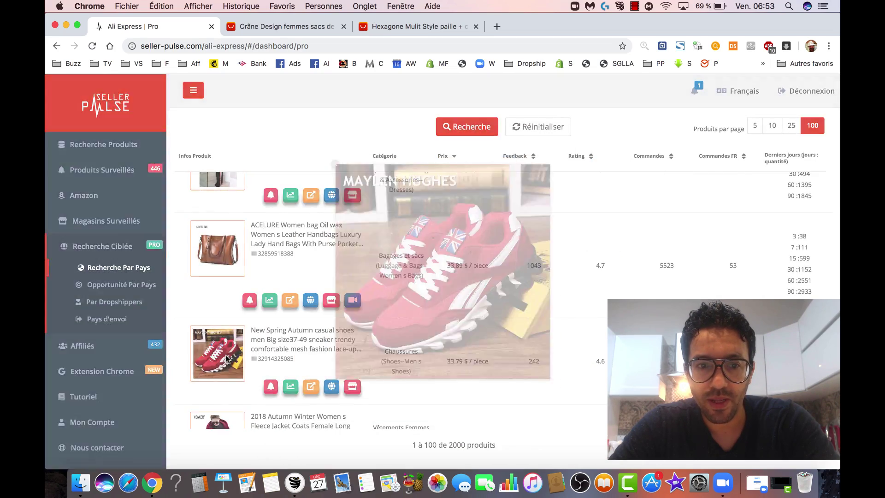
{"action": "left_click", "coordinate": [225, 355]}
{"action": "left_click", "coordinate": [251, 393]}
{"action": "left_click", "coordinate": [270, 389]}
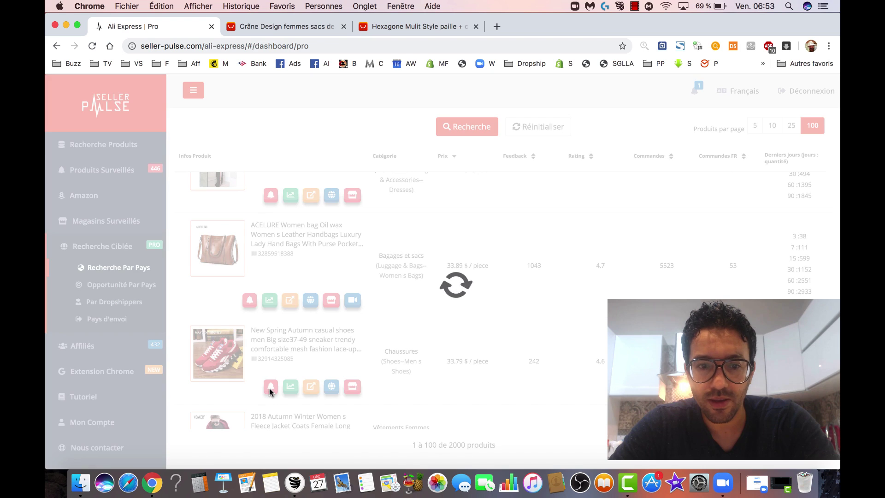
Open the red sneakers' AliExpress page and preview the black, red and blue colour options.
{"action": "left_click", "coordinate": [311, 389]}
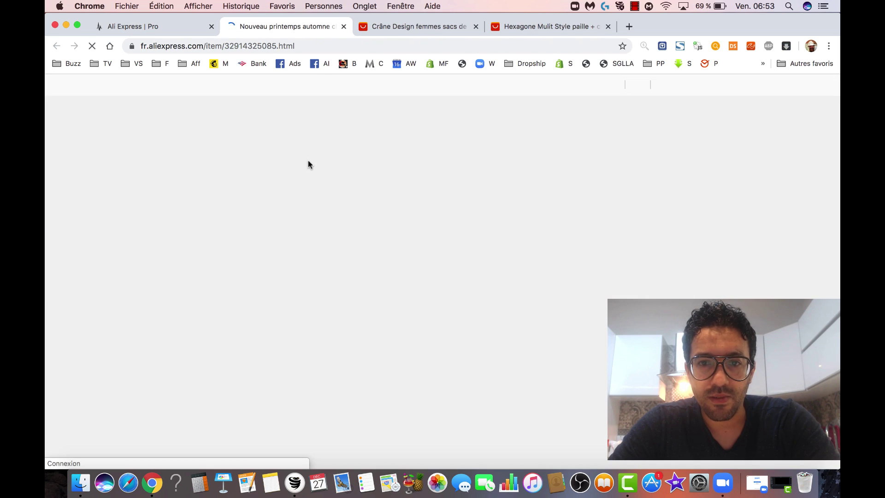
{"action": "scroll", "coordinate": [354, 230], "scroll_direction": "down", "scroll_amount": 2}
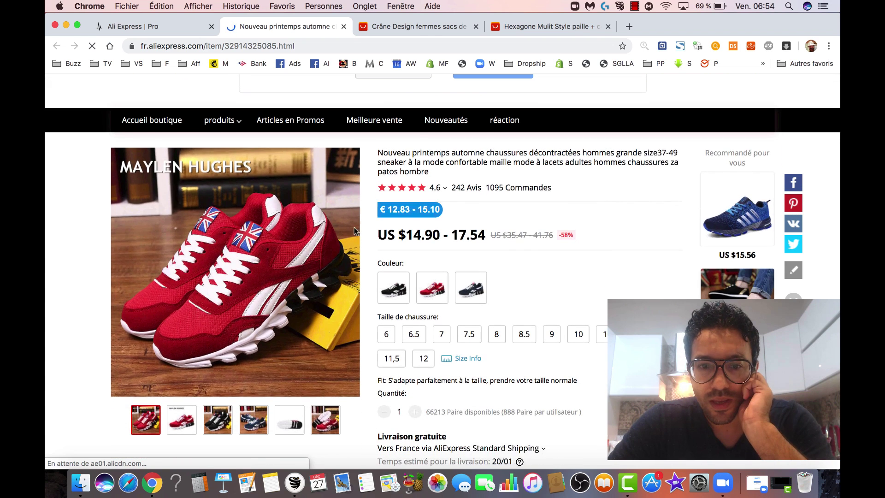
{"action": "left_click", "coordinate": [393, 279]}
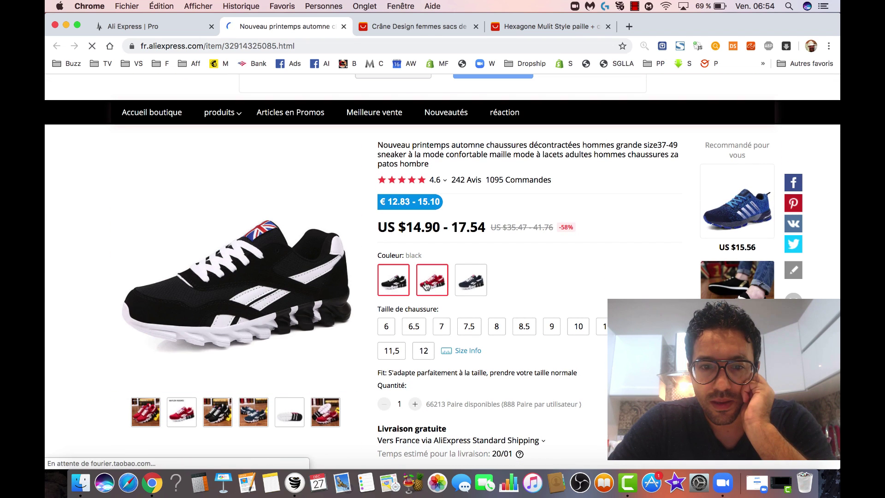
{"action": "left_click", "coordinate": [426, 287]}
{"action": "left_click", "coordinate": [465, 286]}
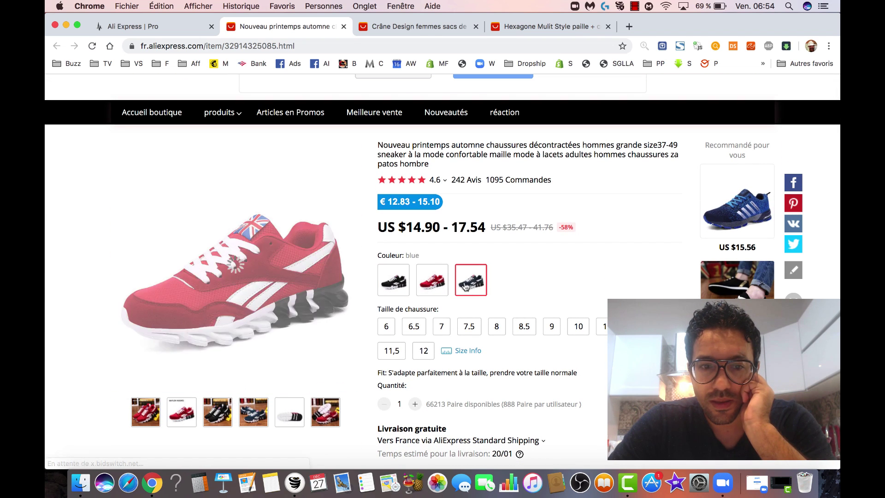
{"action": "left_click", "coordinate": [441, 289]}
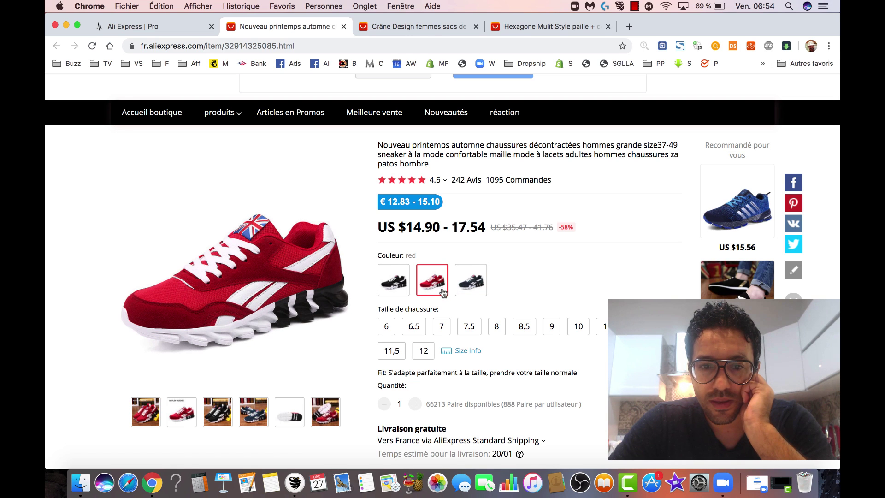
Check the sneakers' size equivalences, gallery pictures and shipping option on the product page.
{"action": "scroll", "coordinate": [442, 291], "scroll_direction": "down", "scroll_amount": 3}
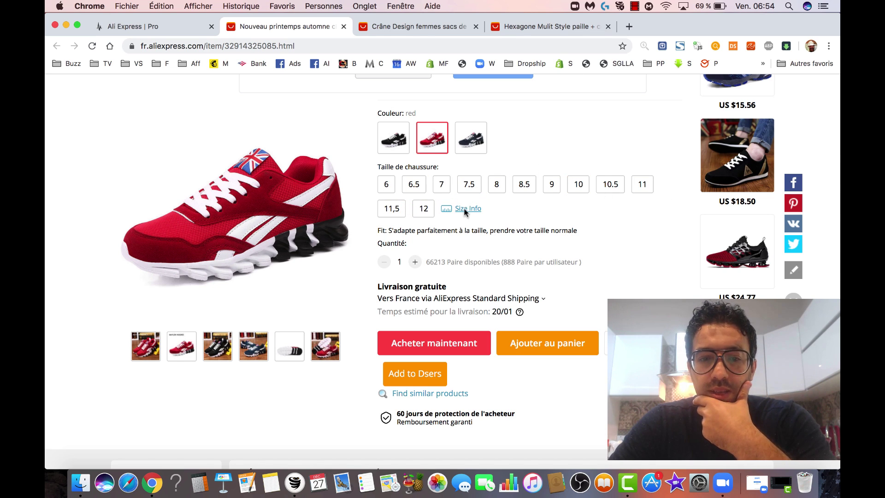
{"action": "mouse_move", "coordinate": [477, 189]}
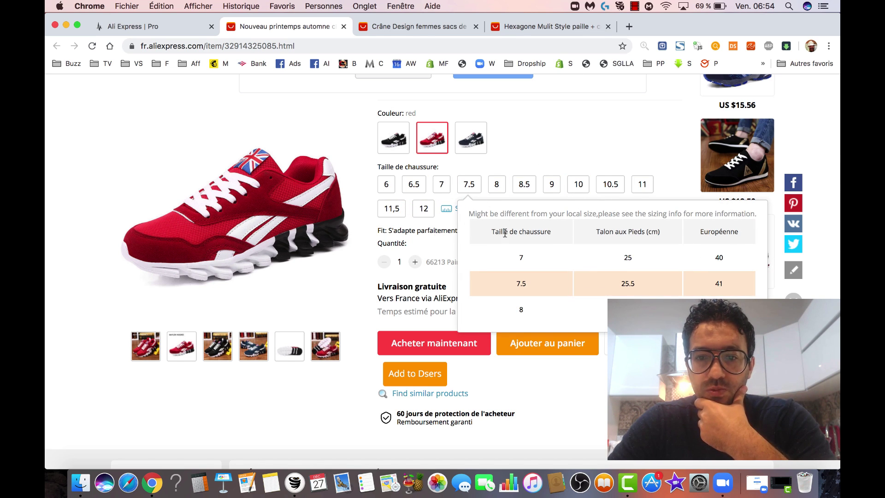
{"action": "mouse_move", "coordinate": [206, 340]}
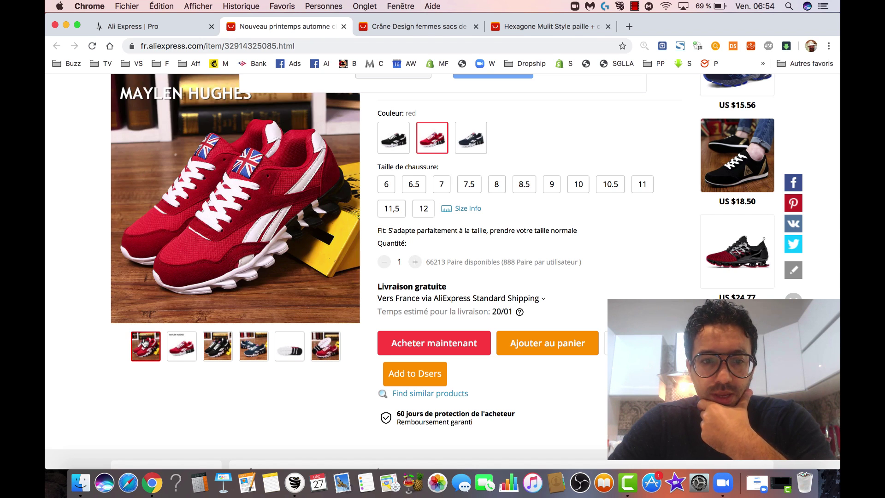
{"action": "scroll", "coordinate": [461, 322], "scroll_direction": "down", "scroll_amount": 3}
{"action": "left_click", "coordinate": [471, 286]}
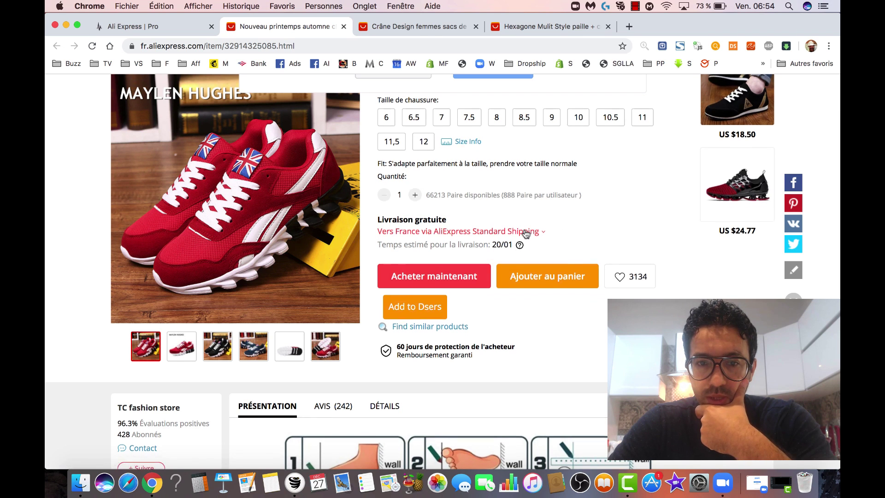
{"action": "scroll", "coordinate": [526, 233], "scroll_direction": "up", "scroll_amount": 3}
{"action": "scroll", "coordinate": [438, 132], "scroll_direction": "up", "scroll_amount": 3}
{"action": "scroll", "coordinate": [438, 132], "scroll_direction": "up", "scroll_amount": 1}
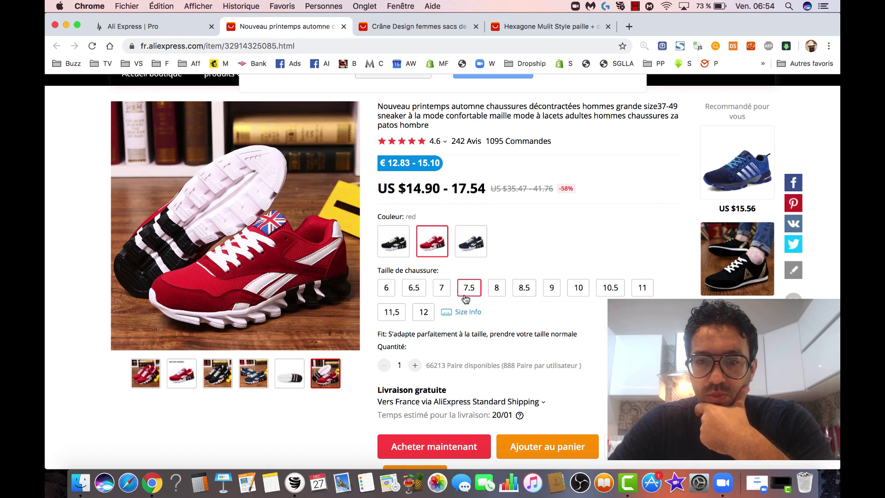
Look through the sneakers' product description, detail pictures and first customer reviews.
{"action": "scroll", "coordinate": [463, 295], "scroll_direction": "down", "scroll_amount": 5}
{"action": "scroll", "coordinate": [464, 295], "scroll_direction": "down", "scroll_amount": 15}
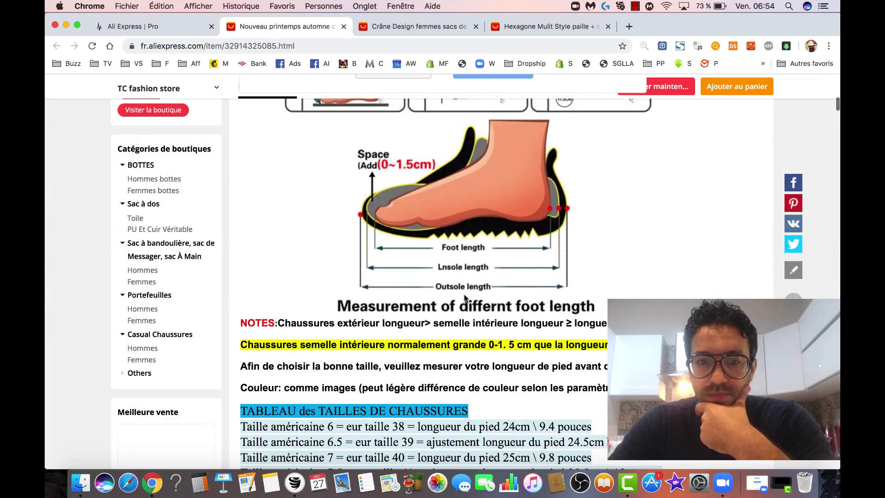
{"action": "scroll", "coordinate": [464, 297], "scroll_direction": "down", "scroll_amount": 15}
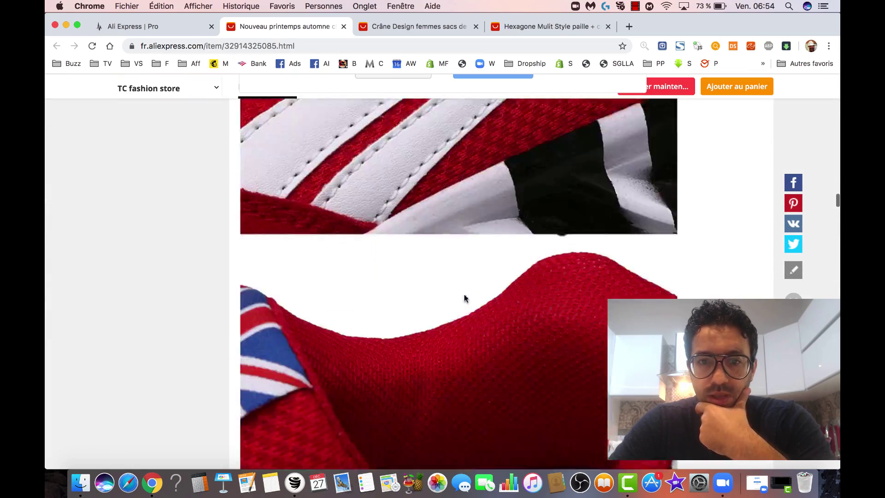
{"action": "scroll", "coordinate": [464, 297], "scroll_direction": "down", "scroll_amount": 20}
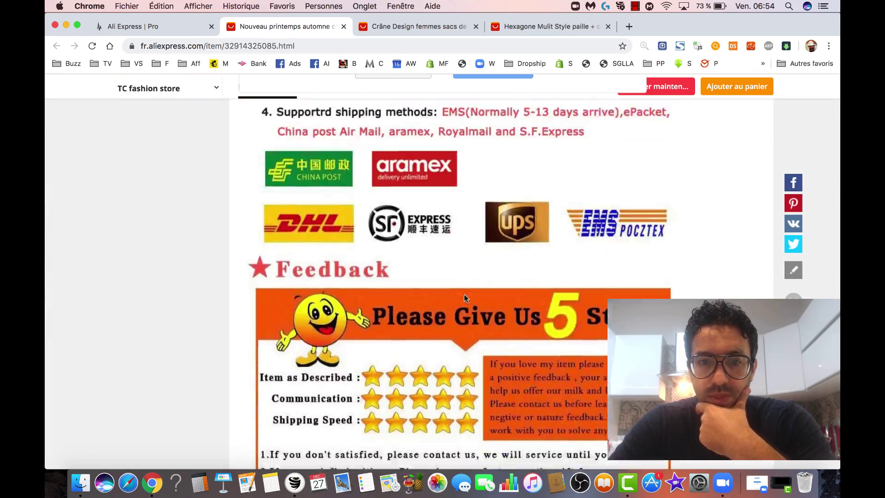
{"action": "scroll", "coordinate": [464, 297], "scroll_direction": "up", "scroll_amount": 6}
{"action": "scroll", "coordinate": [463, 298], "scroll_direction": "down", "scroll_amount": 7}
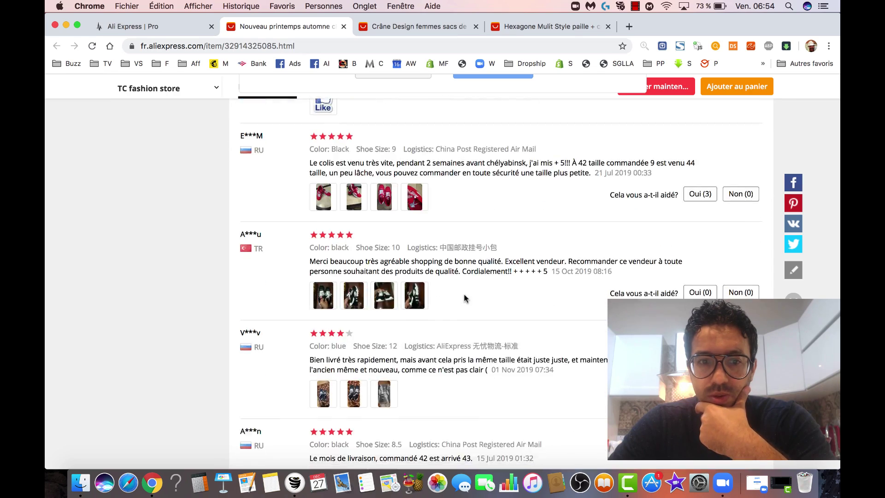
Restrict the sneakers' customer reviews to those from the buyer's own country.
{"action": "scroll", "coordinate": [464, 297], "scroll_direction": "up", "scroll_amount": 7}
{"action": "scroll", "coordinate": [464, 293], "scroll_direction": "up", "scroll_amount": 4}
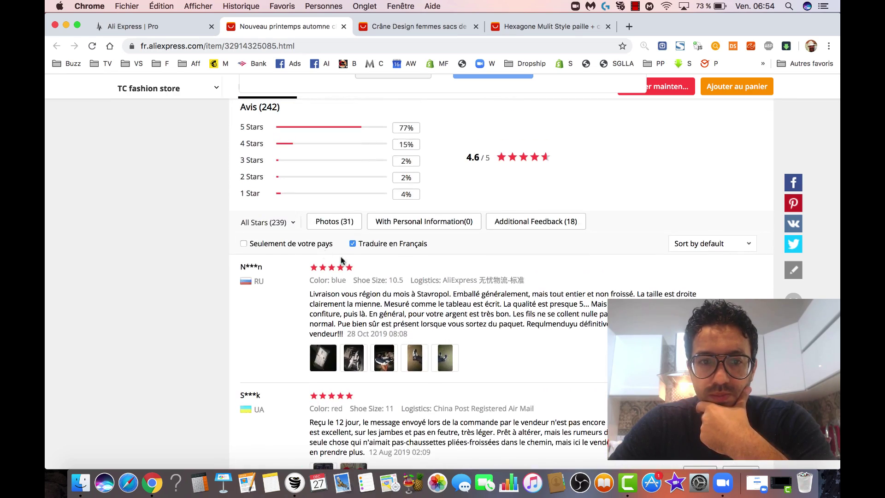
{"action": "left_click", "coordinate": [321, 245]}
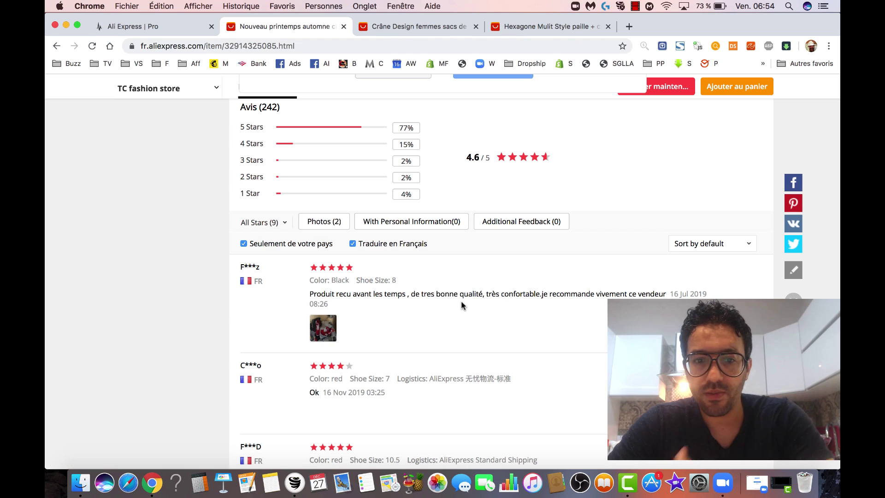
Read through the French customers' ratings and comments on the sneakers.
{"action": "scroll", "coordinate": [462, 305], "scroll_direction": "down", "scroll_amount": 2}
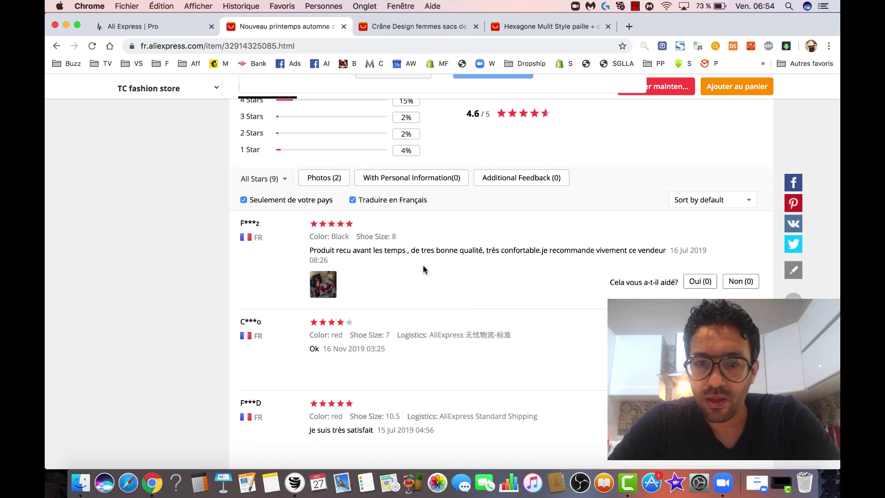
{"action": "scroll", "coordinate": [416, 273], "scroll_direction": "down", "scroll_amount": 5}
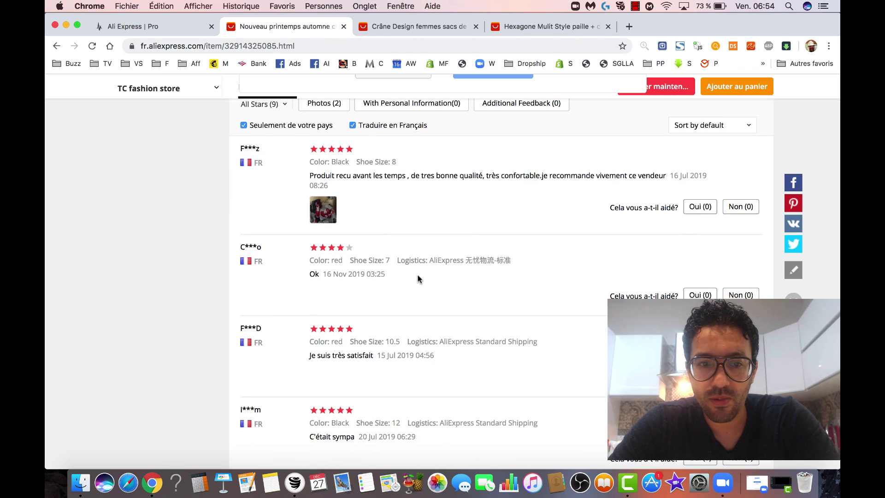
{"action": "scroll", "coordinate": [368, 207], "scroll_direction": "down", "scroll_amount": 2}
{"action": "scroll", "coordinate": [323, 152], "scroll_direction": "up", "scroll_amount": 3}
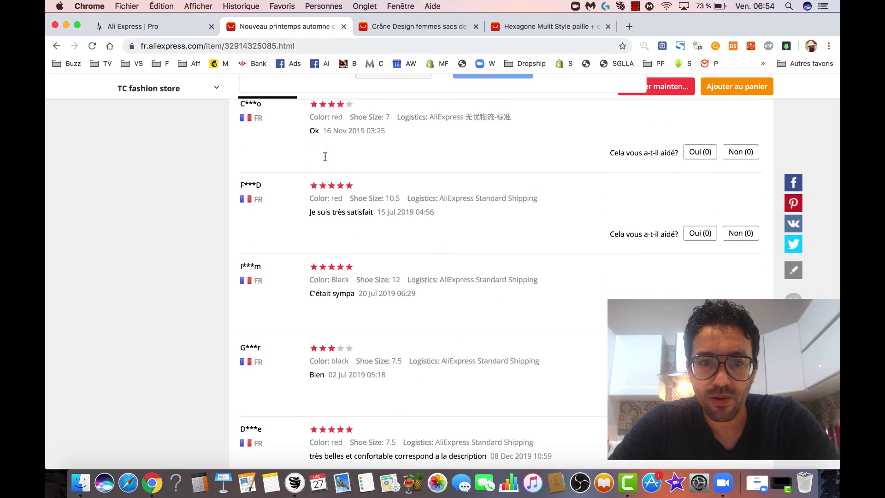
{"action": "scroll", "coordinate": [361, 186], "scroll_direction": "down", "scroll_amount": 3}
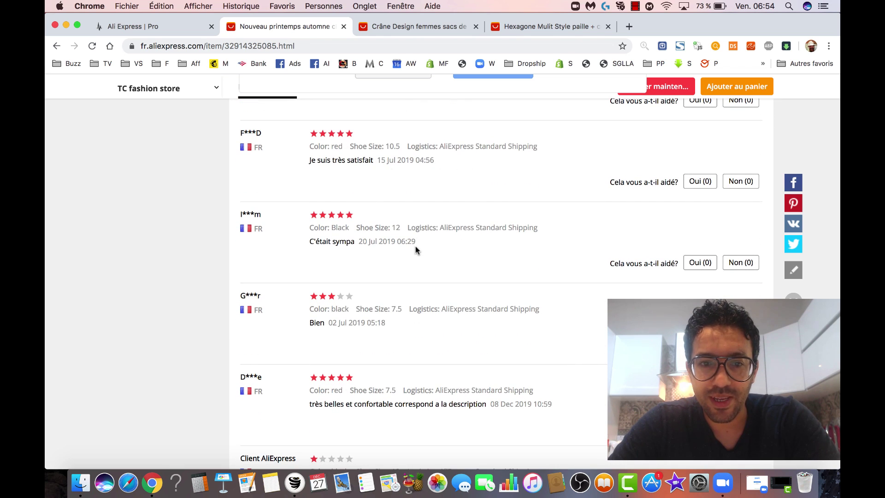
{"action": "scroll", "coordinate": [415, 249], "scroll_direction": "down", "scroll_amount": 2}
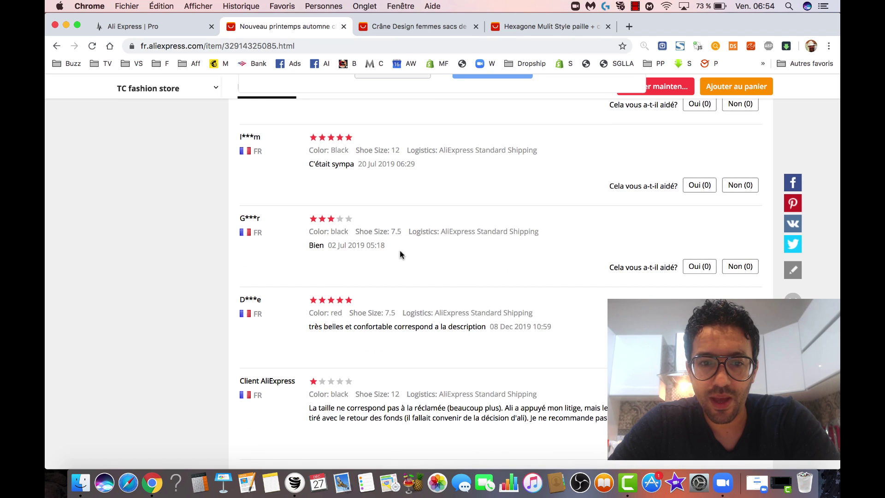
{"action": "scroll", "coordinate": [438, 316], "scroll_direction": "down", "scroll_amount": 2}
{"action": "scroll", "coordinate": [332, 204], "scroll_direction": "down", "scroll_amount": 2}
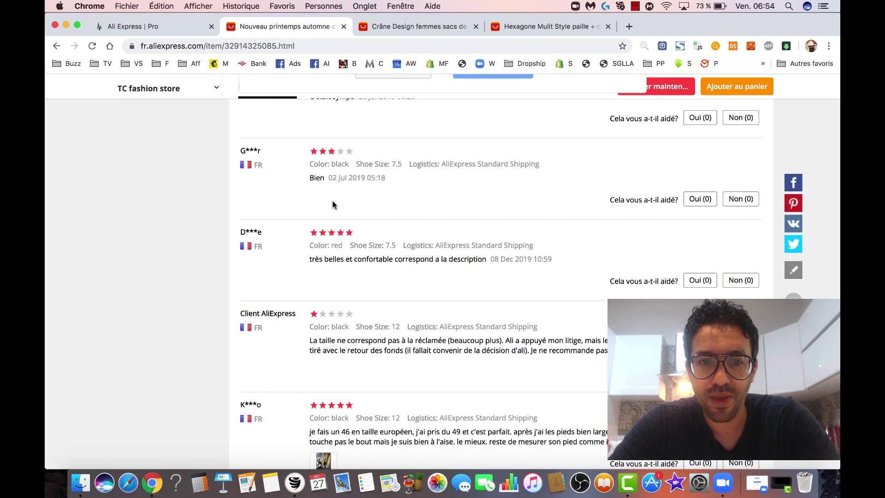
{"action": "scroll", "coordinate": [372, 288], "scroll_direction": "down", "scroll_amount": 1}
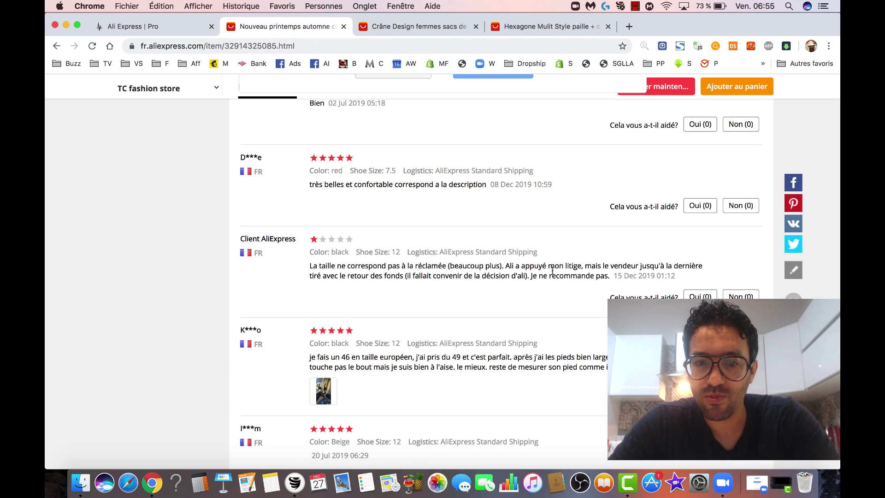
{"action": "scroll", "coordinate": [425, 288], "scroll_direction": "down", "scroll_amount": 3}
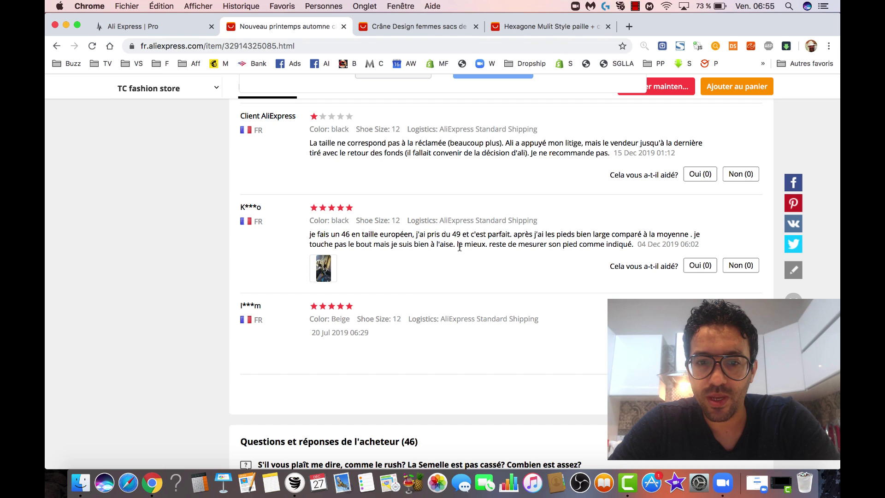
{"action": "scroll", "coordinate": [448, 258], "scroll_direction": "down", "scroll_amount": 8}
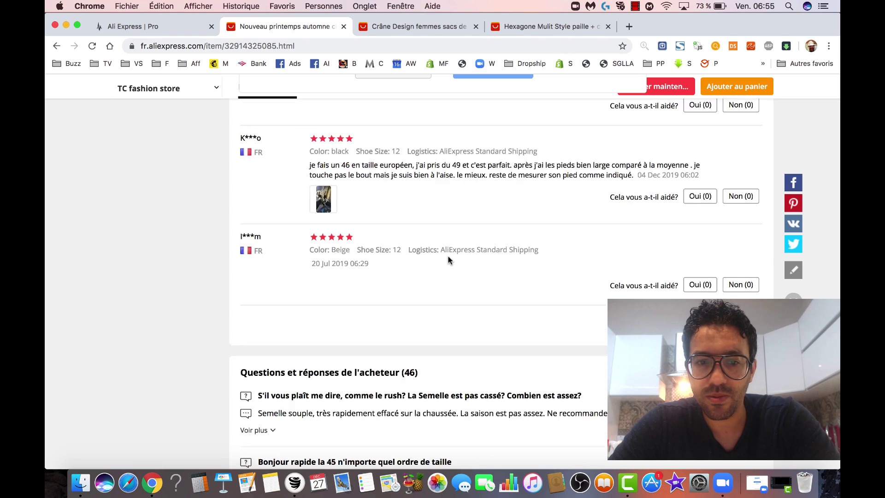
{"action": "scroll", "coordinate": [447, 255], "scroll_direction": "up", "scroll_amount": 10}
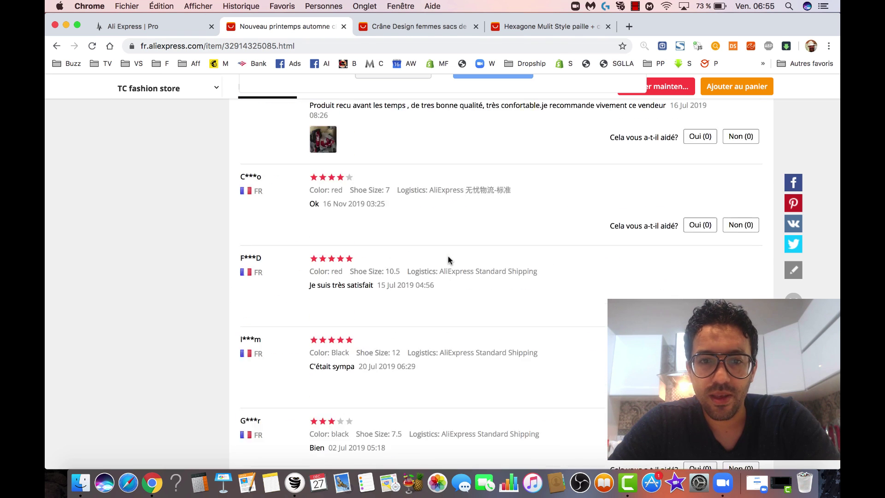
{"action": "scroll", "coordinate": [448, 257], "scroll_direction": "down", "scroll_amount": 8}
{"action": "scroll", "coordinate": [448, 255], "scroll_direction": "up", "scroll_amount": 20}
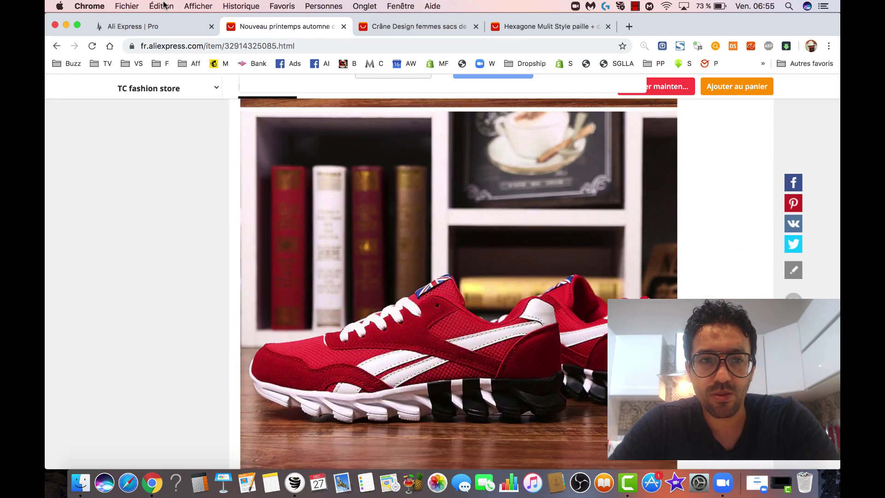
Return to the Seller Pulse results and view the enlarged pictures of the burgundy hooded fleece jacket and the brown leather backpack.
{"action": "left_click", "coordinate": [148, 27]}
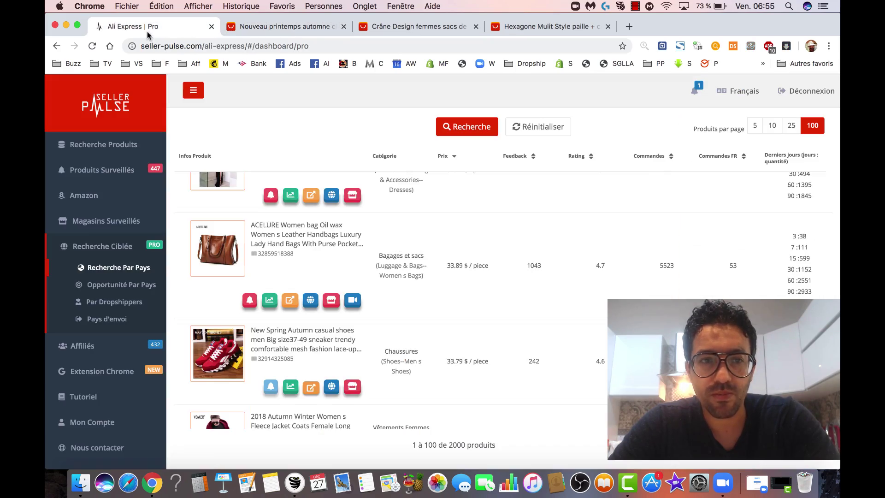
{"action": "scroll", "coordinate": [376, 222], "scroll_direction": "down", "scroll_amount": 5}
{"action": "scroll", "coordinate": [376, 222], "scroll_direction": "up", "scroll_amount": 1}
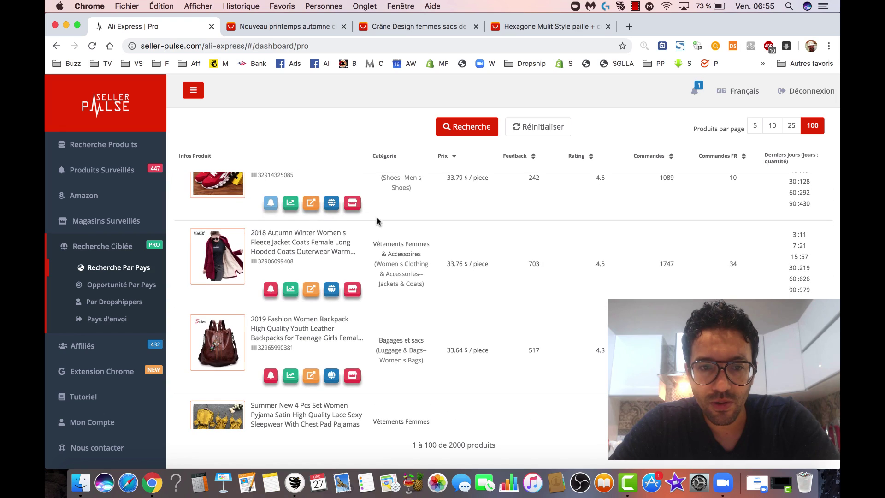
{"action": "left_click", "coordinate": [246, 249]}
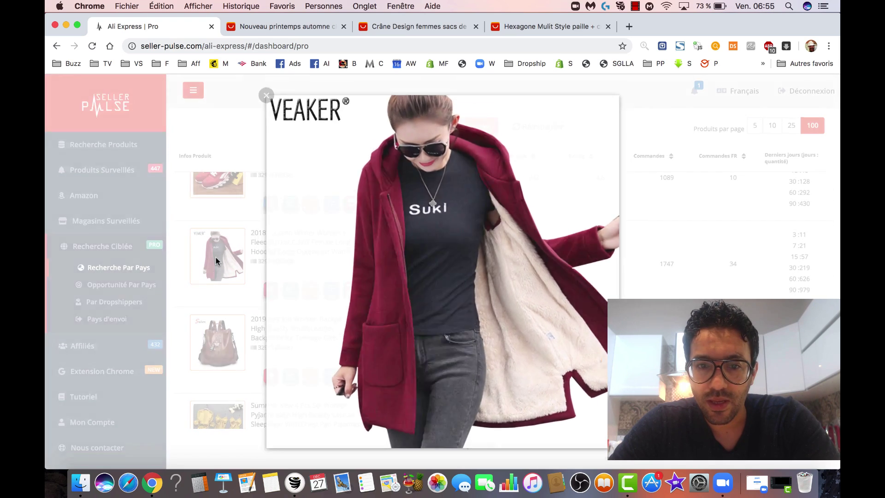
{"action": "left_click", "coordinate": [207, 354]}
{"action": "left_click", "coordinate": [207, 354]}
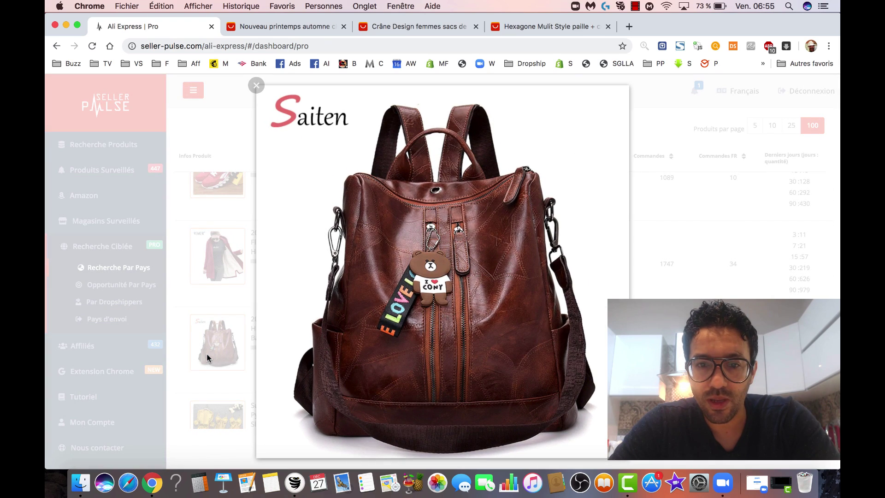
{"action": "left_click", "coordinate": [206, 353]}
{"action": "scroll", "coordinate": [339, 377], "scroll_direction": "down", "scroll_amount": 3}
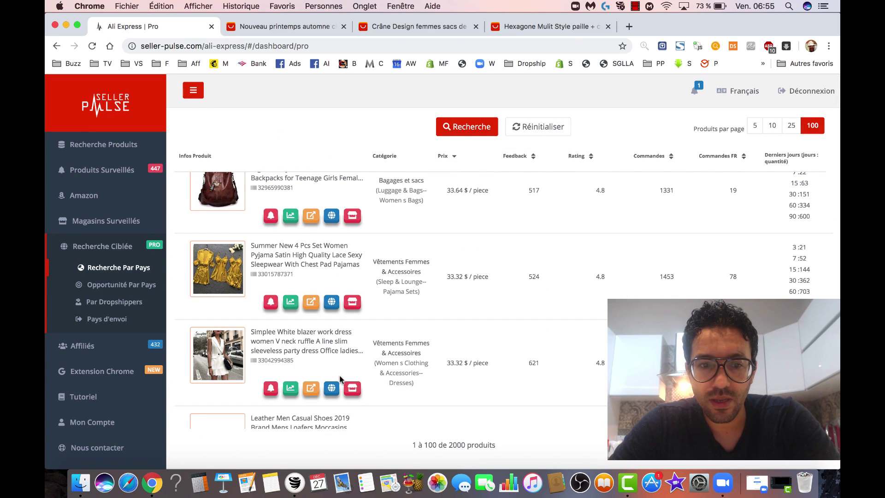
{"action": "scroll", "coordinate": [339, 377], "scroll_direction": "up", "scroll_amount": 1}
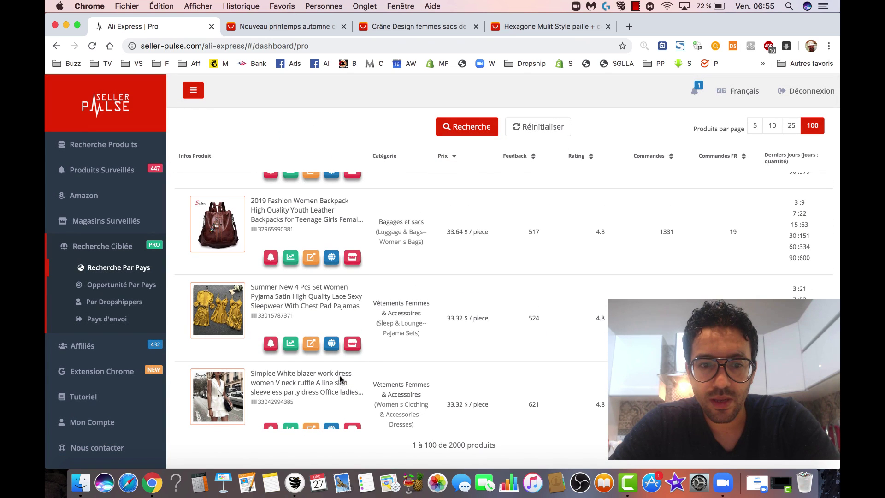
Add the burgundy-brown leather backpack and, after viewing its enlarged picture, the ACELURE designer backpack to the watched products.
{"action": "left_click", "coordinate": [270, 256]}
{"action": "scroll", "coordinate": [285, 318], "scroll_direction": "down", "scroll_amount": 10}
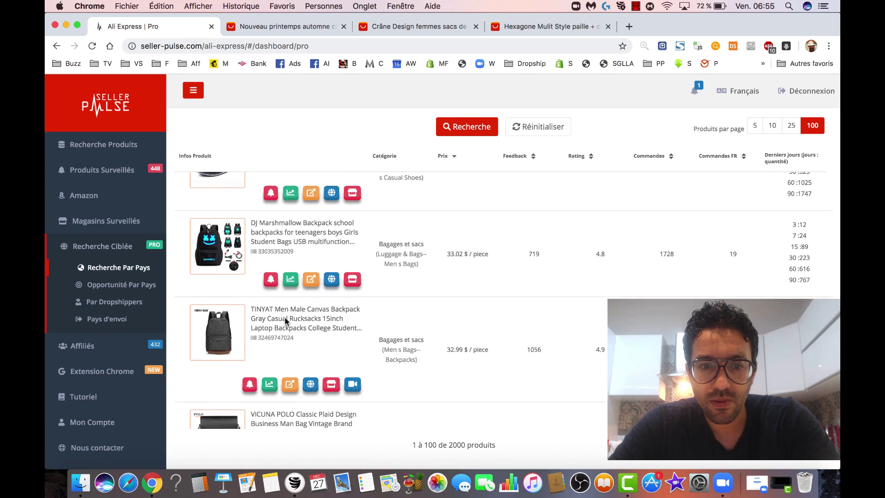
{"action": "scroll", "coordinate": [286, 321], "scroll_direction": "down", "scroll_amount": 7}
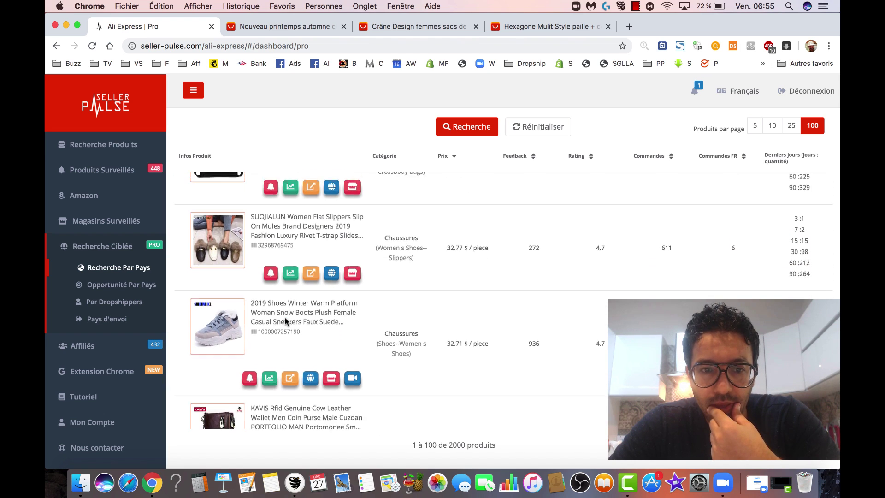
{"action": "scroll", "coordinate": [286, 318], "scroll_direction": "down", "scroll_amount": 2}
{"action": "left_click", "coordinate": [217, 292]}
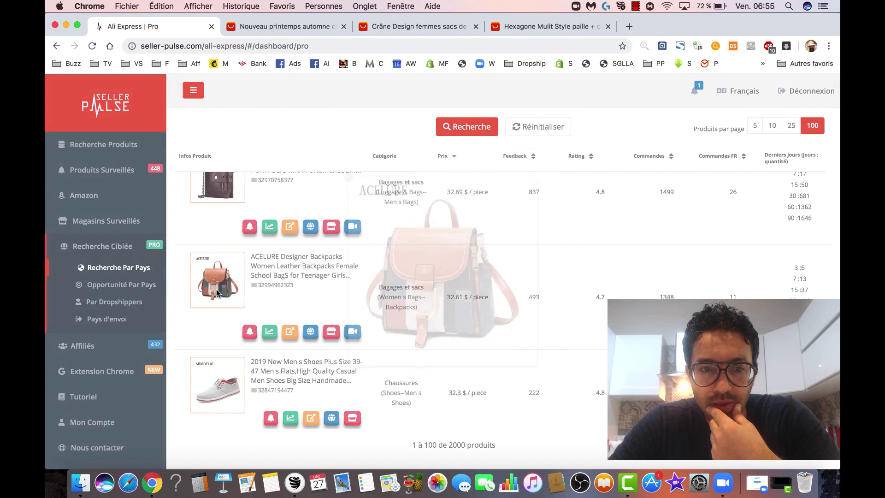
{"action": "left_click", "coordinate": [216, 291]}
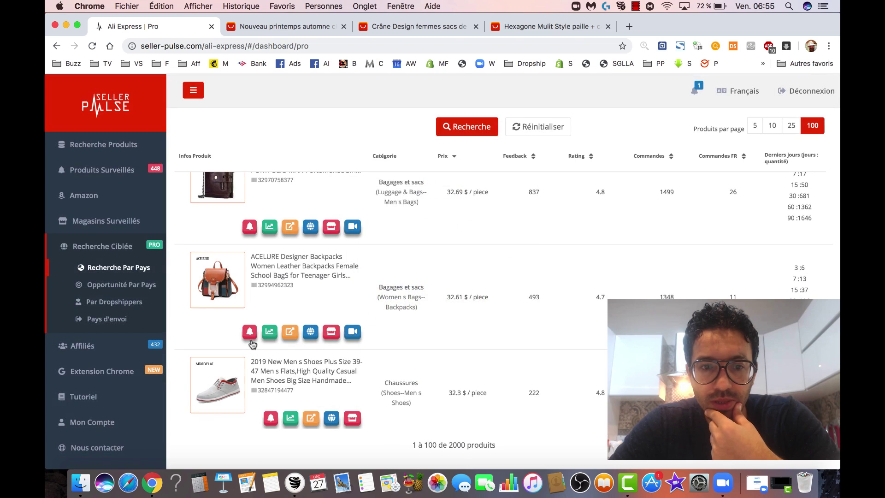
{"action": "left_click", "coordinate": [248, 326]}
View the enlarged picture of the pink Tourya anti-theft reflective USB backpack further down the results.
{"action": "scroll", "coordinate": [288, 268], "scroll_direction": "down", "scroll_amount": 10}
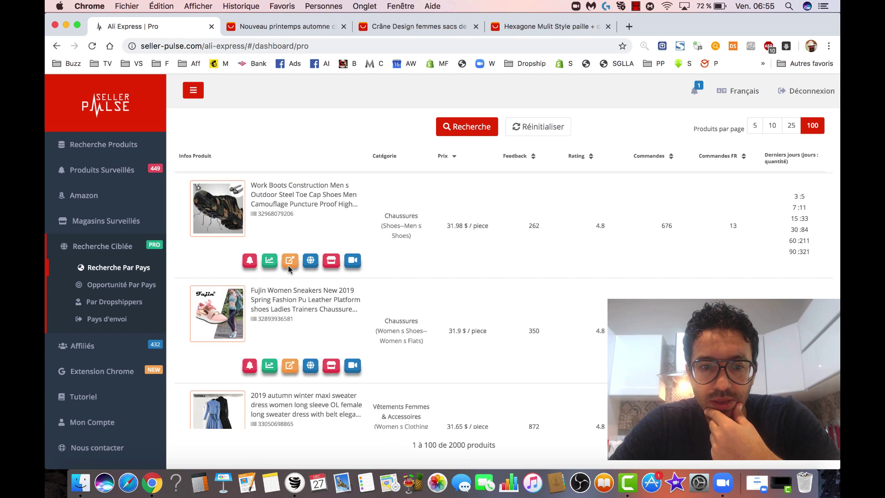
{"action": "scroll", "coordinate": [288, 268], "scroll_direction": "down", "scroll_amount": 3}
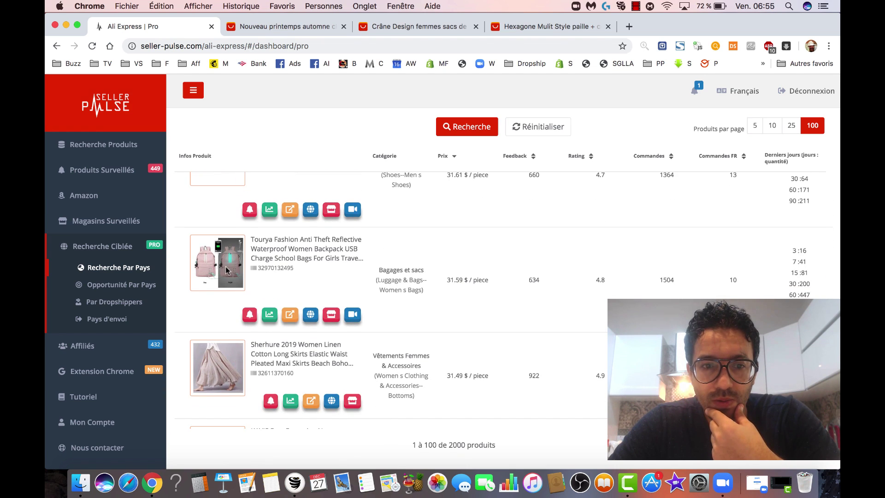
{"action": "left_click", "coordinate": [225, 267]}
{"action": "left_click", "coordinate": [225, 266]}
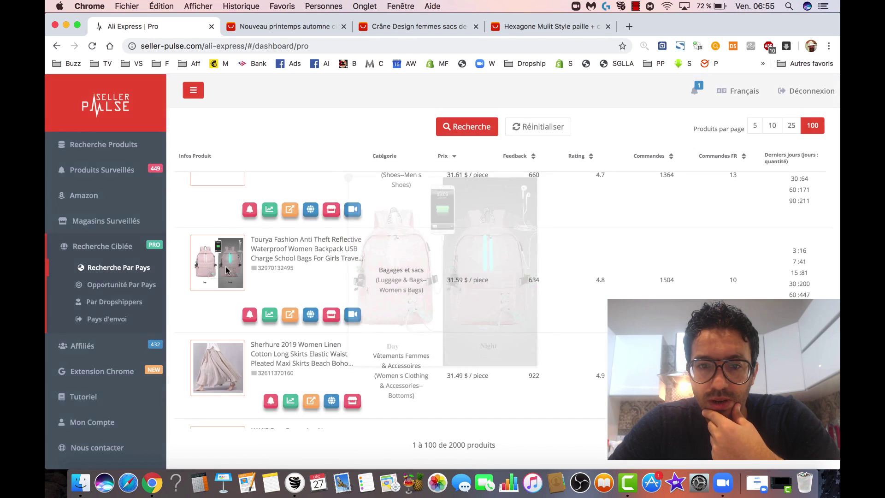
Check the enlarged picture of the black WinMax chain shoulder bag and add the bag to the watched products.
{"action": "scroll", "coordinate": [226, 266], "scroll_direction": "down", "scroll_amount": 6}
{"action": "scroll", "coordinate": [226, 266], "scroll_direction": "down", "scroll_amount": 1}
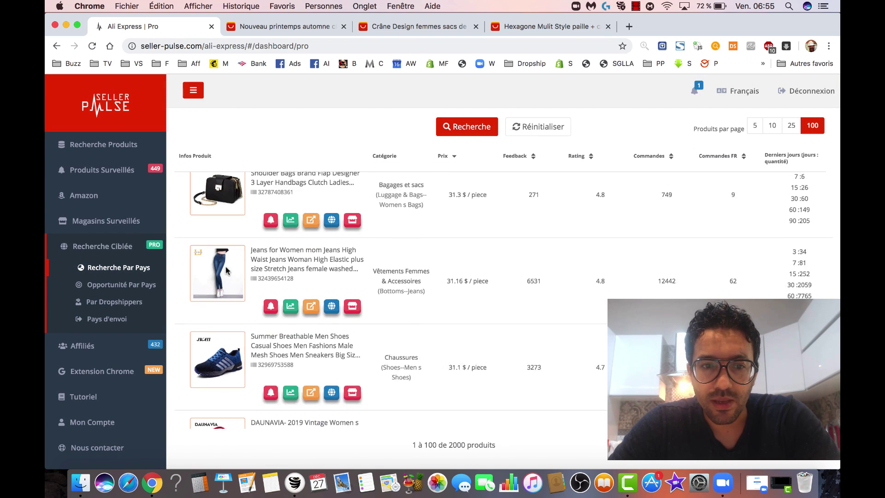
{"action": "left_click", "coordinate": [214, 201]}
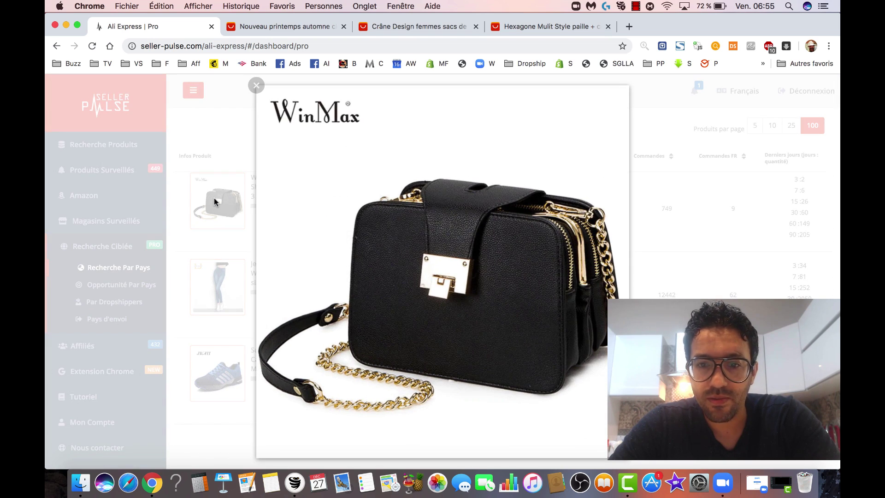
{"action": "left_click", "coordinate": [214, 201]}
{"action": "left_click", "coordinate": [271, 235]}
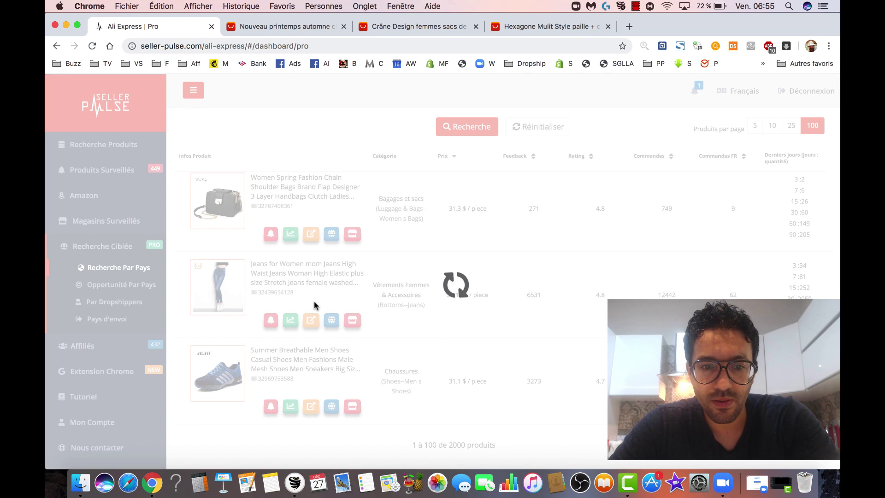
Look through the remaining lower-priced shoes, bags and clothing at the end of the country search results.
{"action": "scroll", "coordinate": [304, 332], "scroll_direction": "down", "scroll_amount": 2}
{"action": "scroll", "coordinate": [291, 358], "scroll_direction": "down", "scroll_amount": 2}
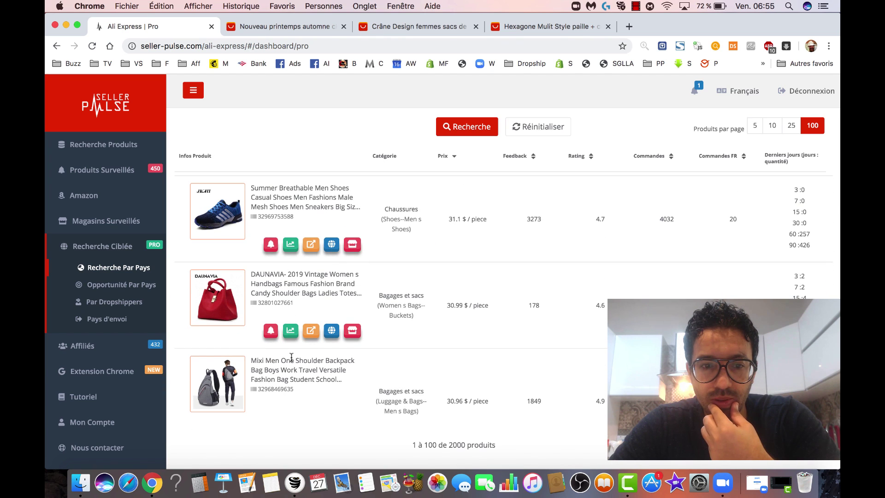
{"action": "scroll", "coordinate": [291, 357], "scroll_direction": "down", "scroll_amount": 5}
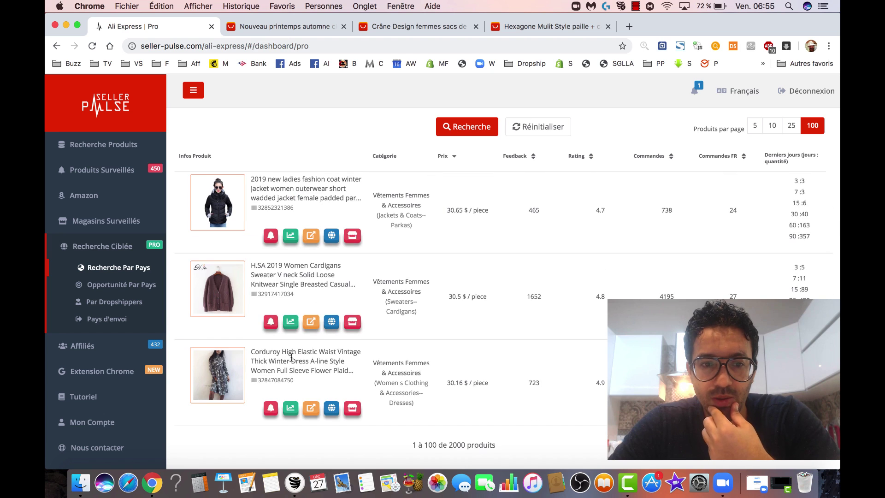
{"action": "scroll", "coordinate": [291, 357], "scroll_direction": "up", "scroll_amount": 10}
{"action": "scroll", "coordinate": [291, 357], "scroll_direction": "down", "scroll_amount": 5}
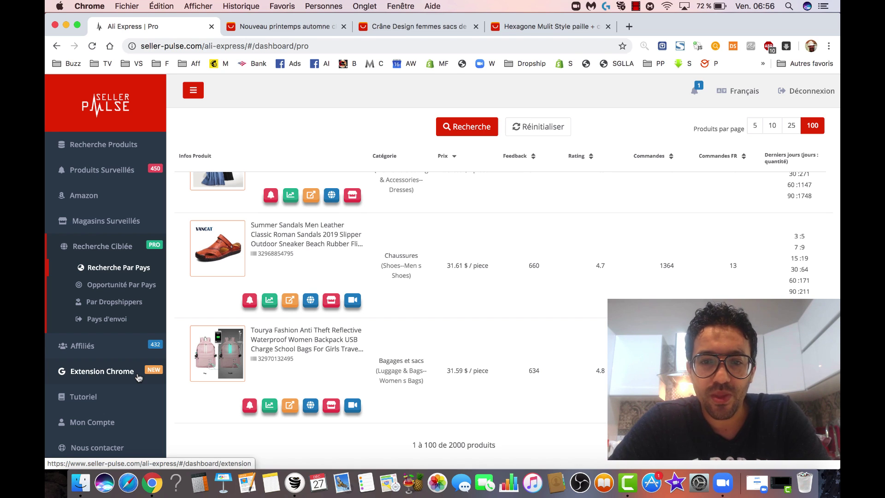
Open the monitored stores and look through the motorcycle gear products of the first store.
{"action": "left_click", "coordinate": [112, 224]}
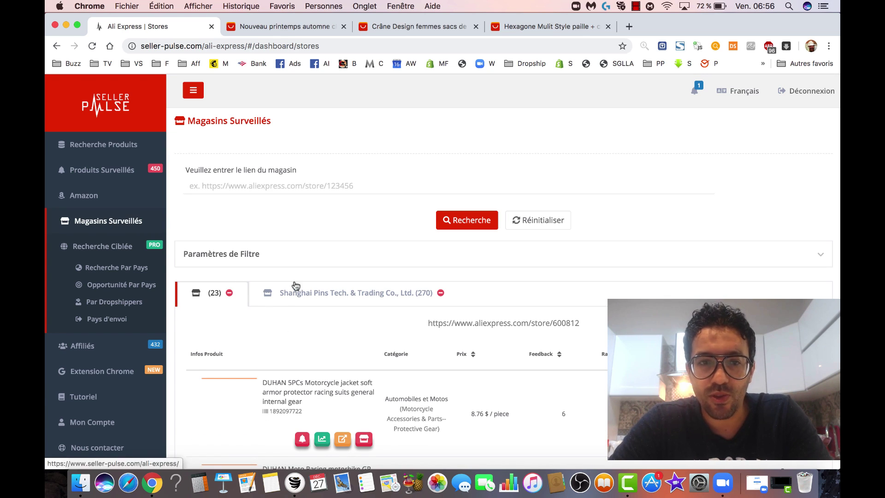
{"action": "scroll", "coordinate": [296, 286], "scroll_direction": "down", "scroll_amount": 5}
{"action": "scroll", "coordinate": [253, 253], "scroll_direction": "down", "scroll_amount": 4}
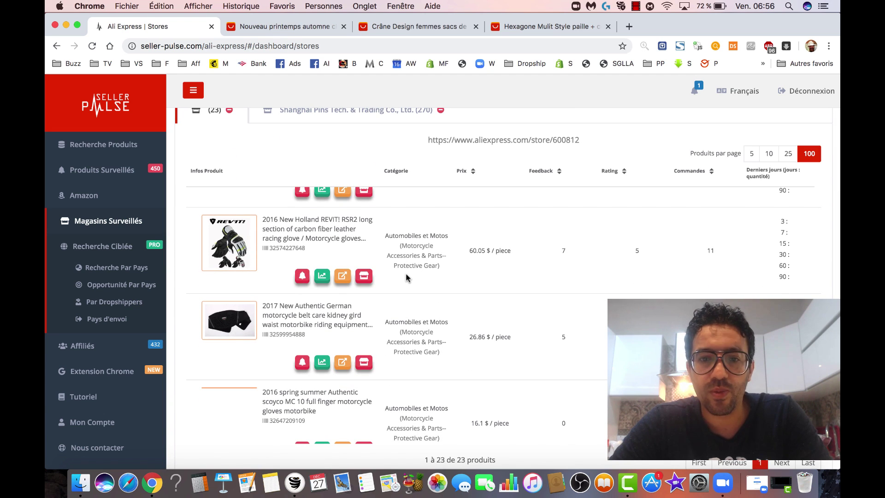
{"action": "scroll", "coordinate": [405, 276], "scroll_direction": "down", "scroll_amount": 5}
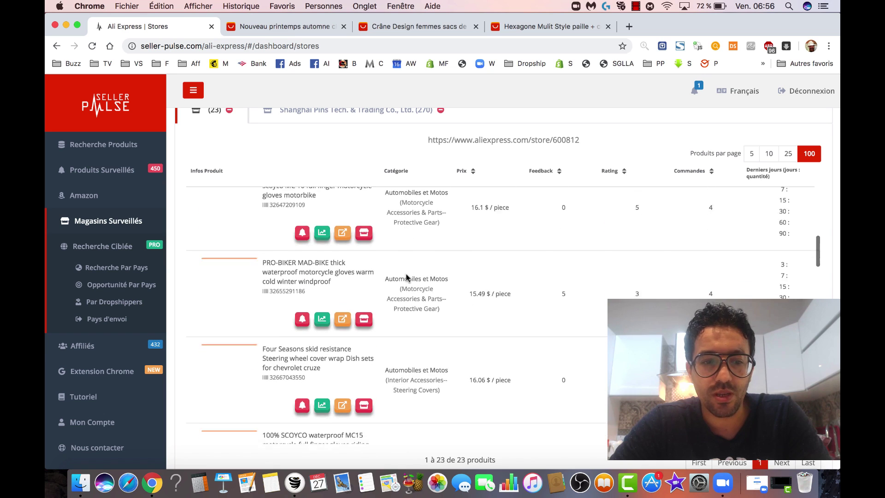
{"action": "scroll", "coordinate": [406, 276], "scroll_direction": "down", "scroll_amount": 1}
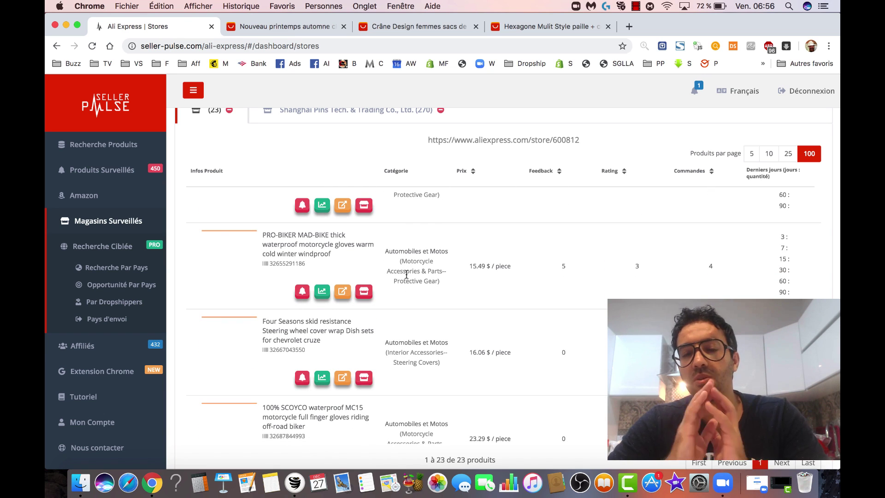
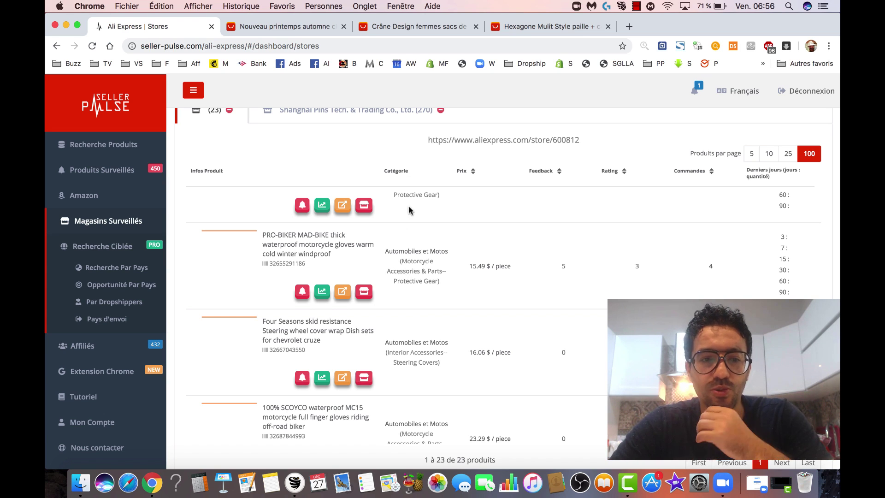
Open the general product search and activate the URL field in its filter settings.
{"action": "left_click", "coordinate": [103, 145]}
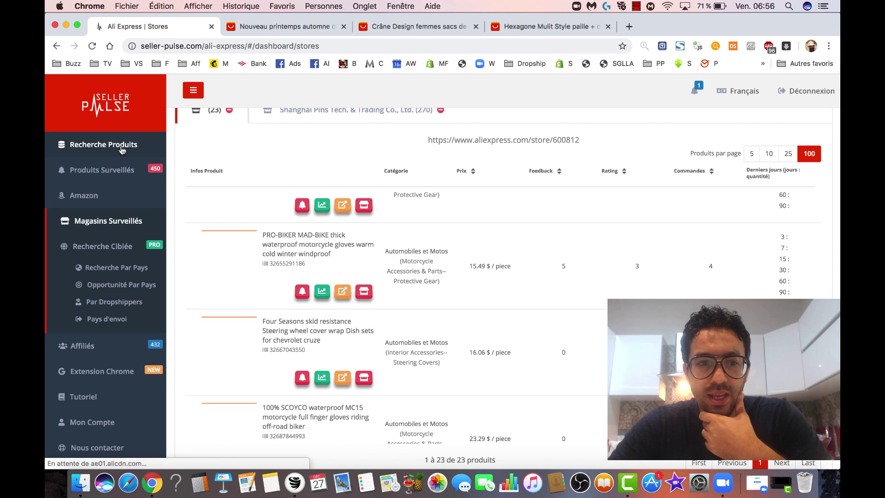
{"action": "scroll", "coordinate": [383, 263], "scroll_direction": "down", "scroll_amount": 7}
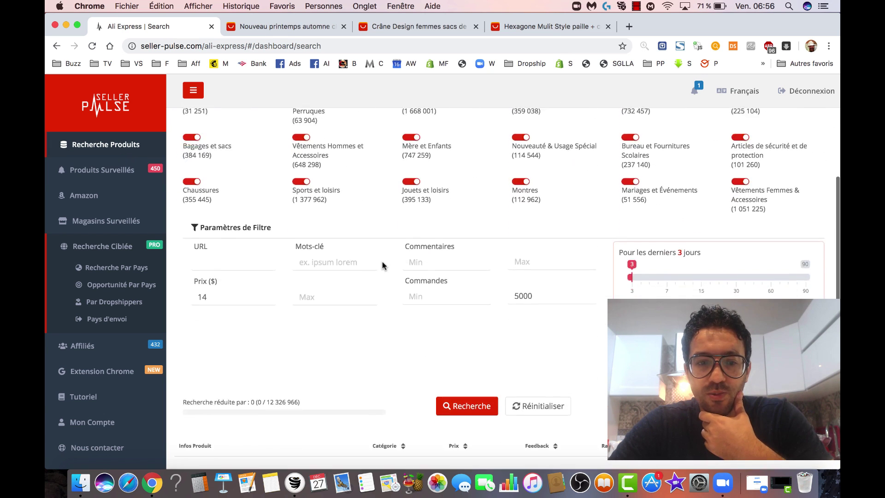
{"action": "left_click", "coordinate": [220, 195]}
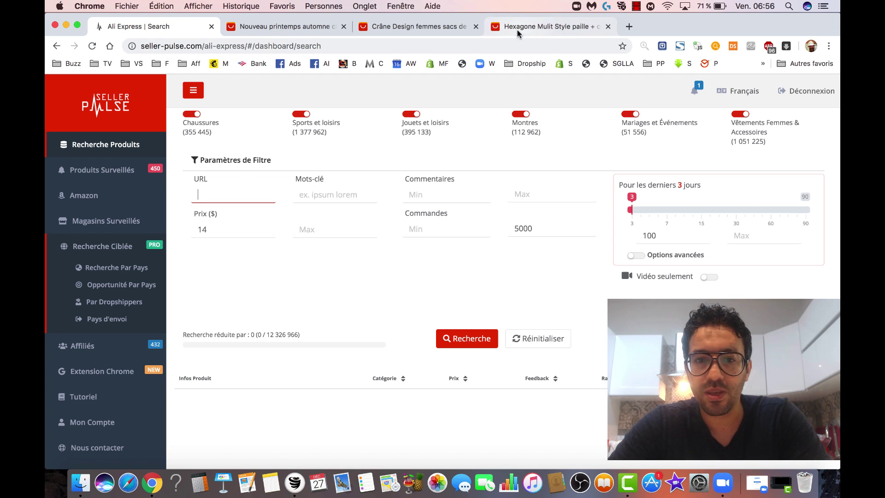
Switch to AliExpress and search its whole catalogue for "FEMME".
{"action": "left_click", "coordinate": [422, 29]}
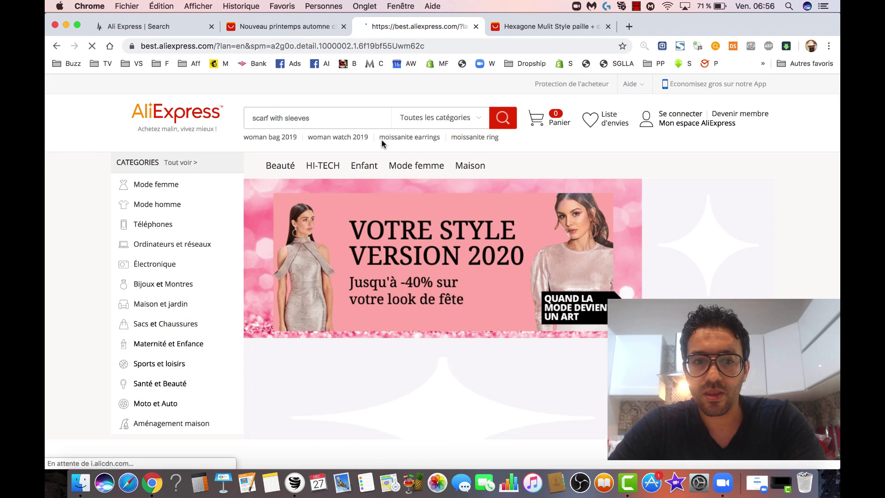
{"action": "type", "text": "F"}
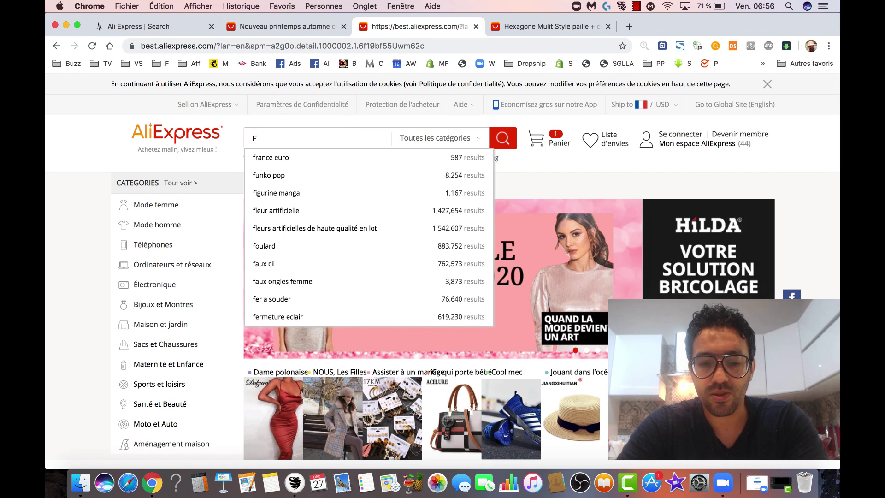
{"action": "type", "text": "EMME"}
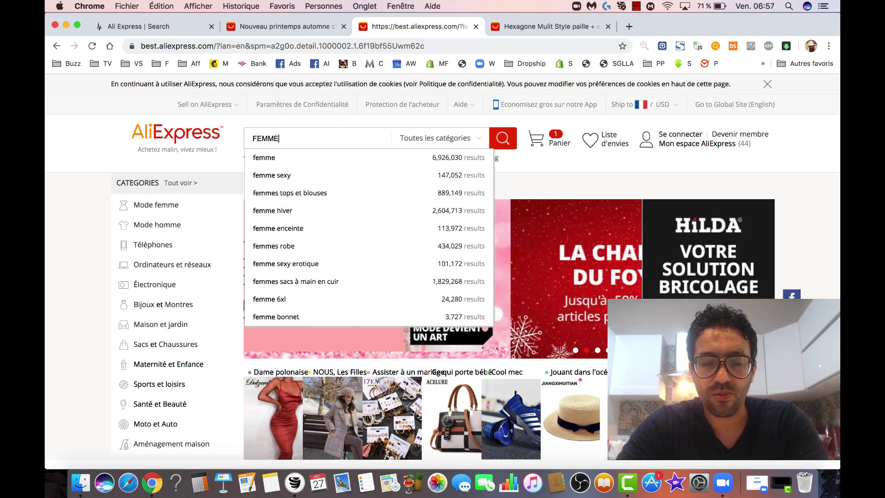
{"action": "key", "text": "Return"}
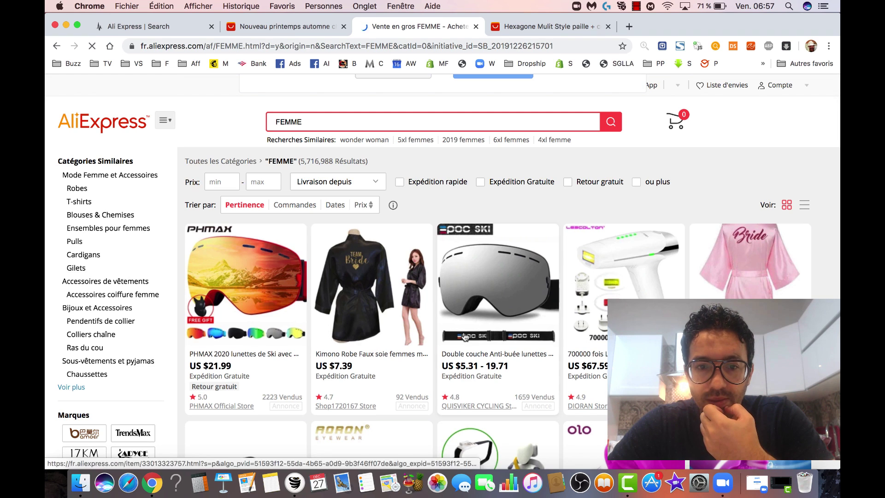
Browse the AliExpress results and open the product page of the AORON women's fox-style sunglasses.
{"action": "scroll", "coordinate": [505, 338], "scroll_direction": "down", "scroll_amount": 3}
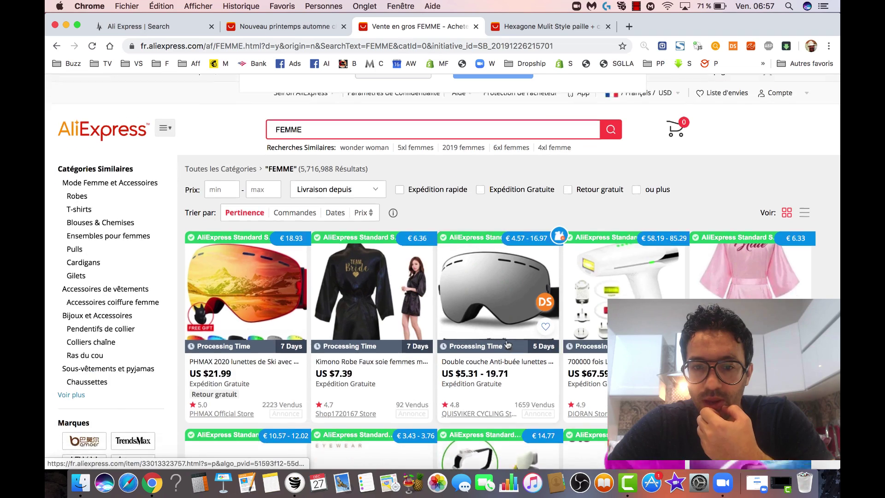
{"action": "scroll", "coordinate": [506, 340], "scroll_direction": "down", "scroll_amount": 5}
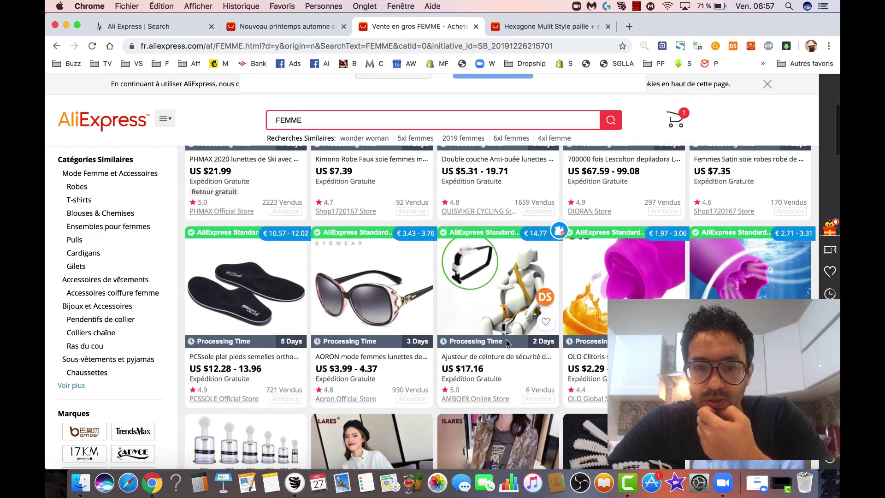
{"action": "scroll", "coordinate": [506, 343], "scroll_direction": "down", "scroll_amount": 1}
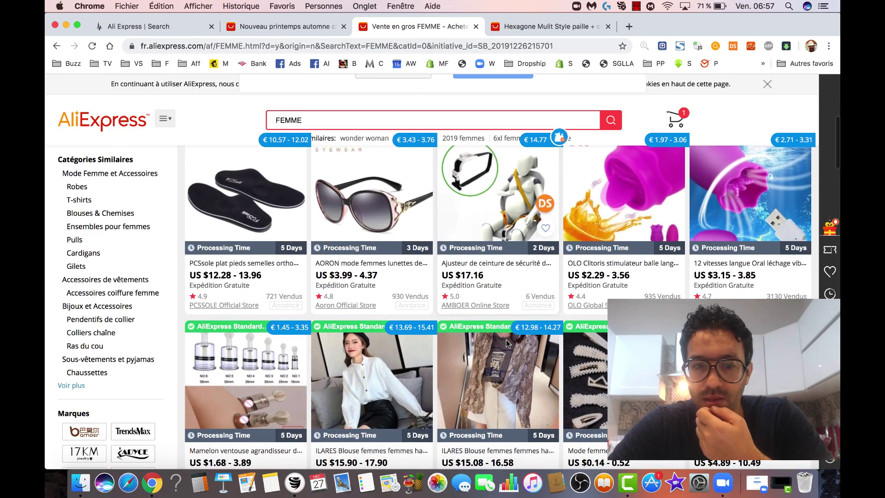
{"action": "left_click", "coordinate": [353, 215]}
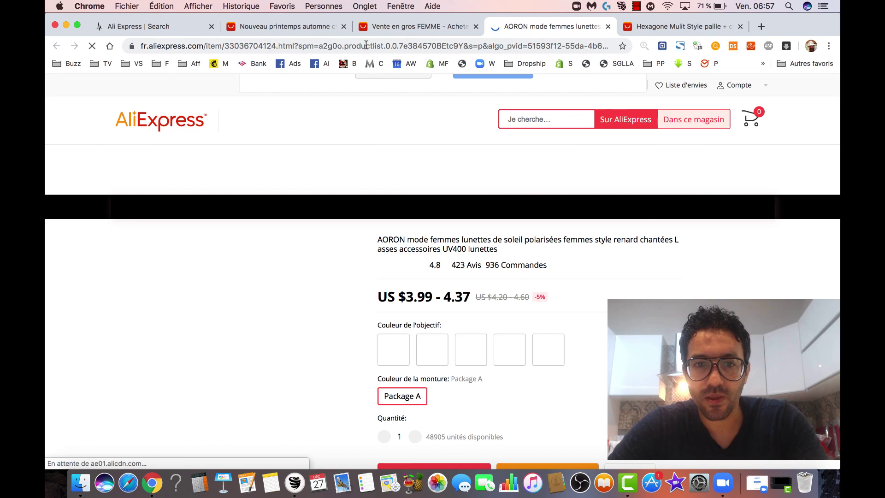
Copy the AORON sunglasses page's web address into the URL filter of the Seller Pulse product search and run the search.
{"action": "left_click", "coordinate": [364, 43]}
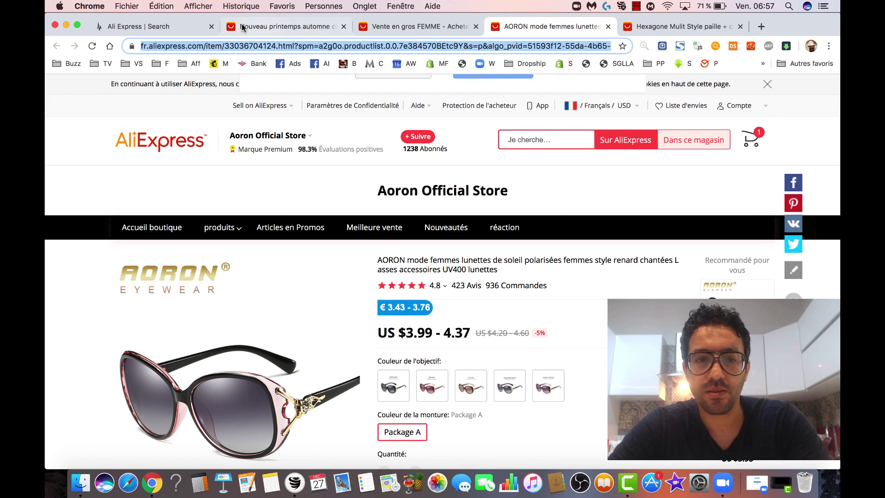
{"action": "left_click", "coordinate": [155, 27]}
{"action": "left_click", "coordinate": [254, 192]}
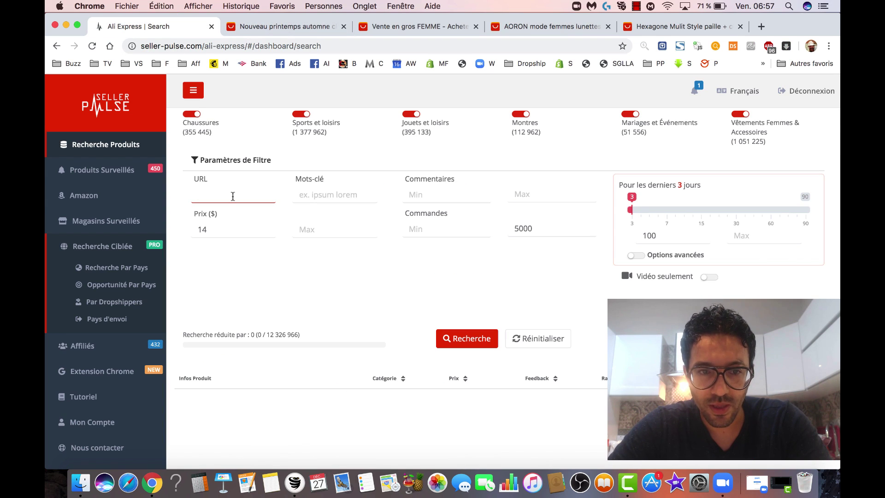
{"action": "key", "text": "super+v"}
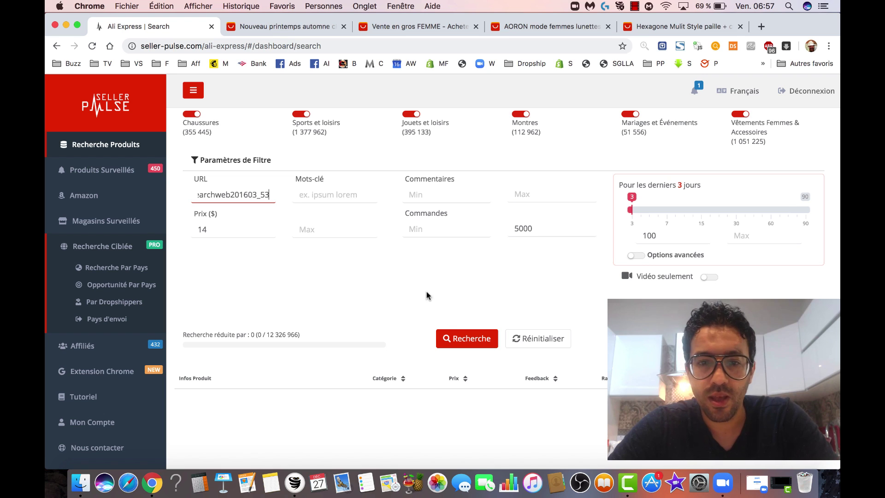
{"action": "left_click", "coordinate": [419, 275]}
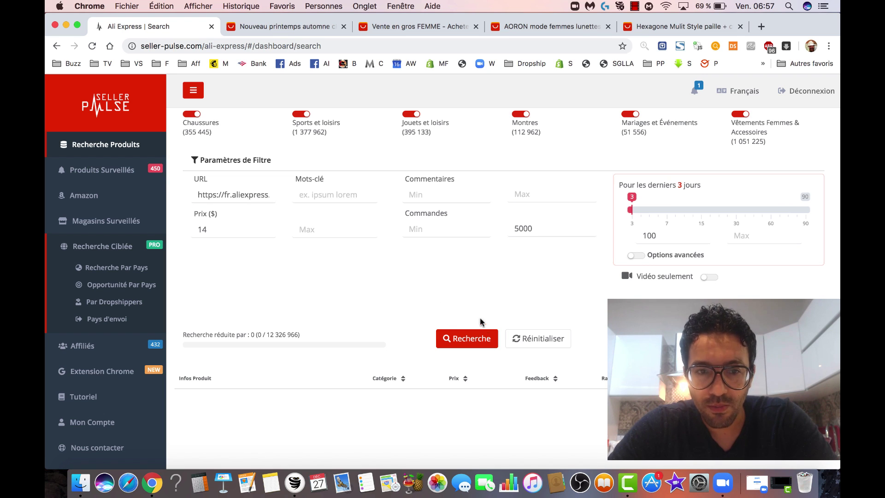
{"action": "left_click", "coordinate": [446, 333]}
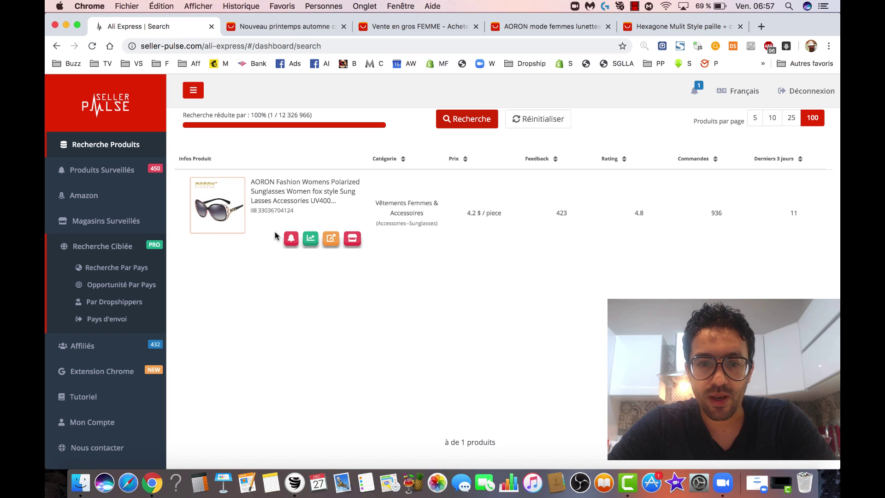
{"action": "mouse_move", "coordinate": [226, 203]}
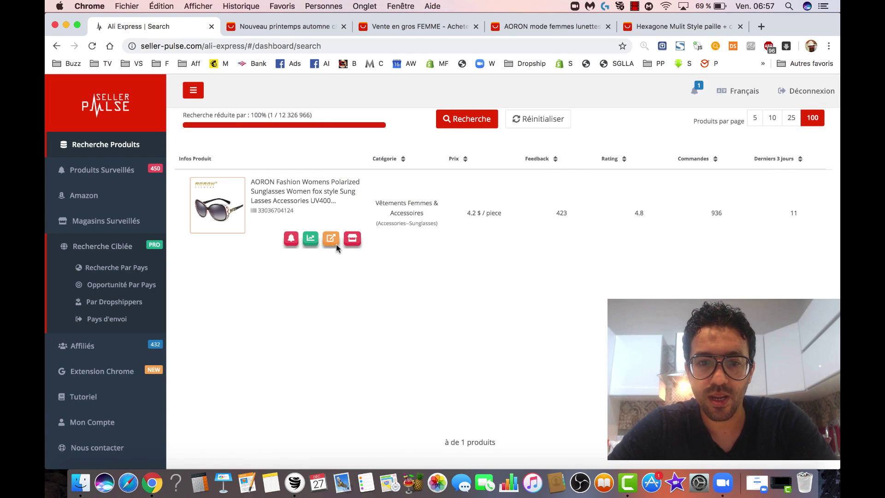
Add the AORON sunglasses to the watched products and review their price history as a graph and as a data table.
{"action": "left_click", "coordinate": [291, 238]}
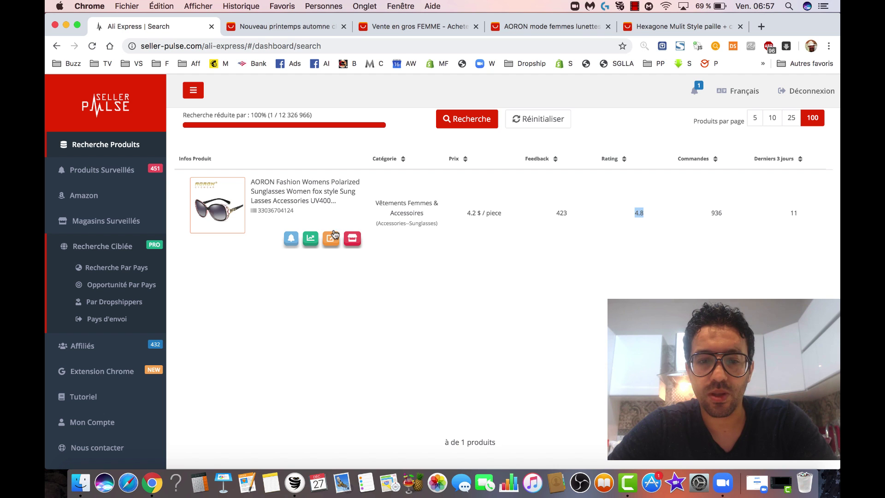
{"action": "left_click", "coordinate": [309, 240]}
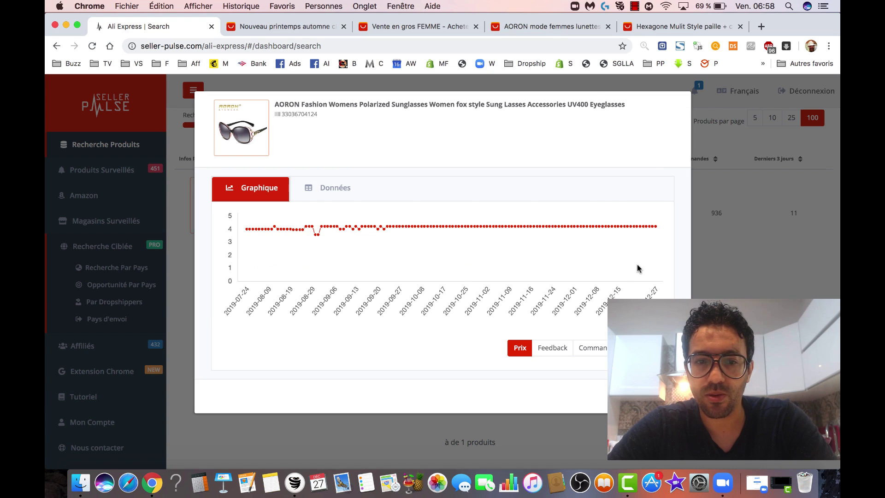
{"action": "left_click", "coordinate": [338, 190]}
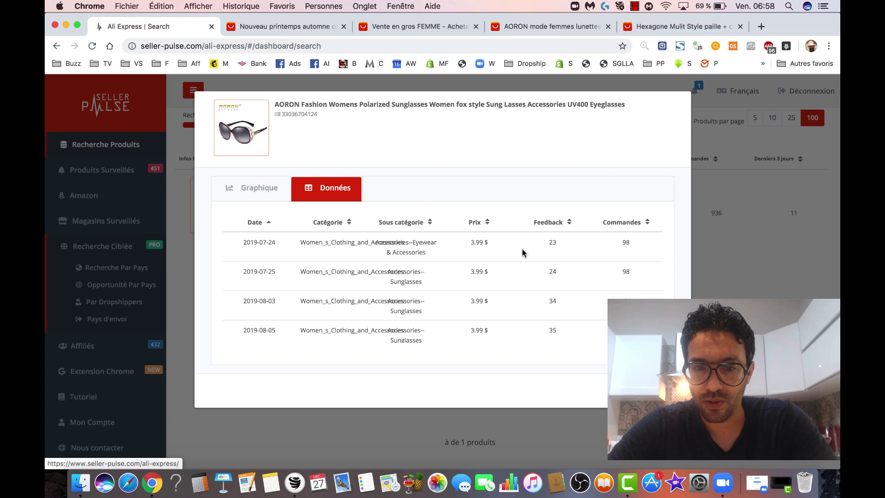
{"action": "left_click", "coordinate": [261, 195]}
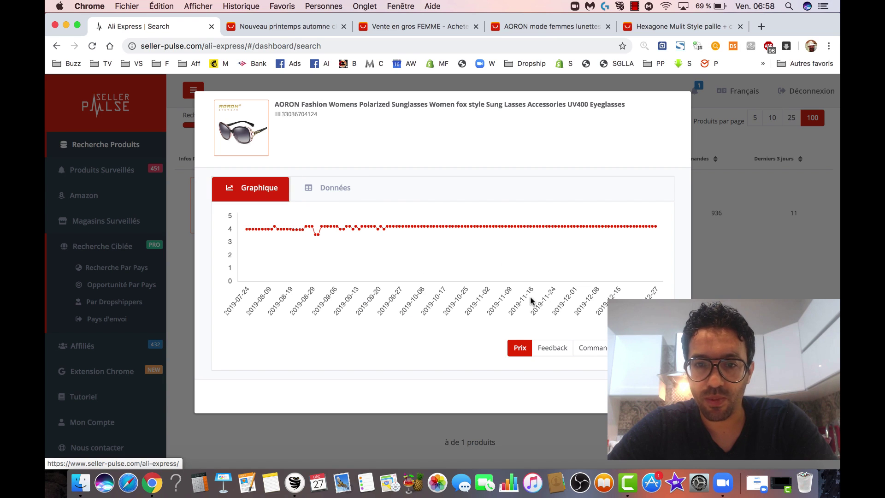
Review the sunglasses' order history graph and the dated data table, and close the product's statistics.
{"action": "left_click", "coordinate": [590, 347]}
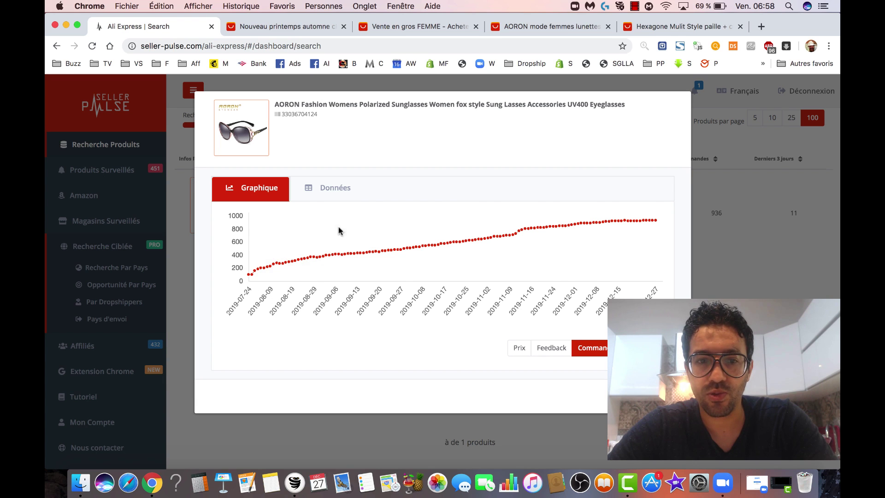
{"action": "left_click", "coordinate": [330, 192]}
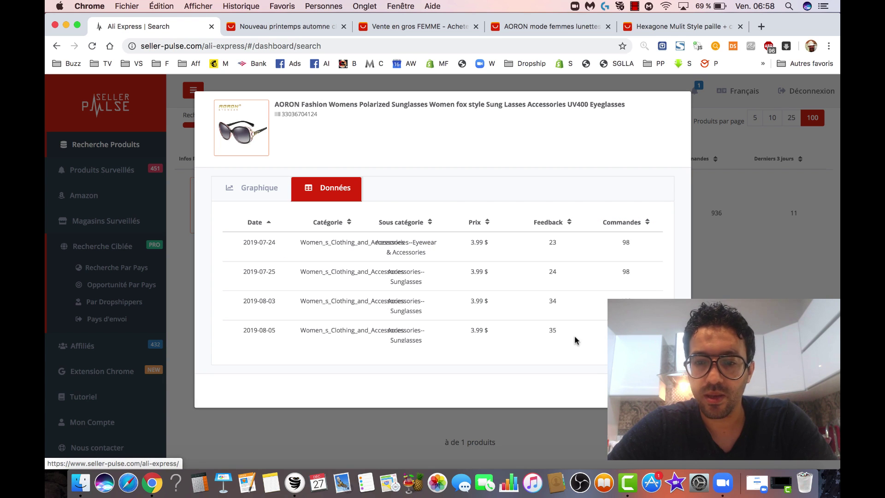
{"action": "left_click", "coordinate": [662, 390]}
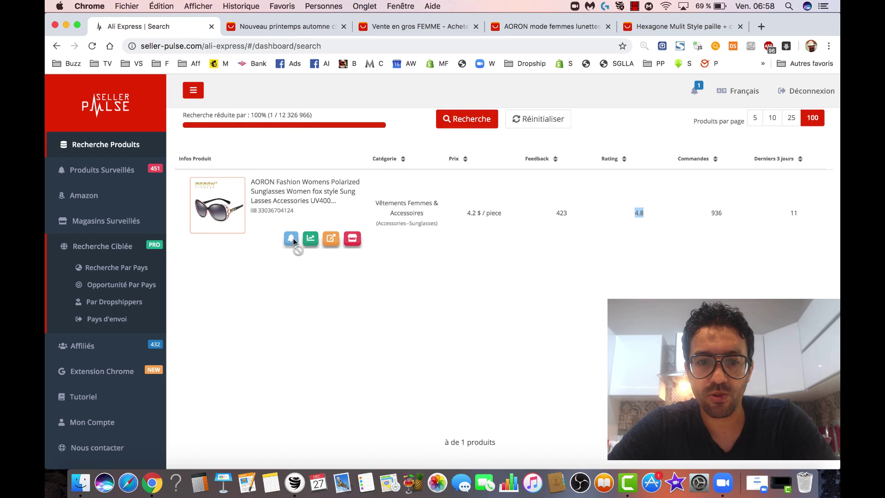